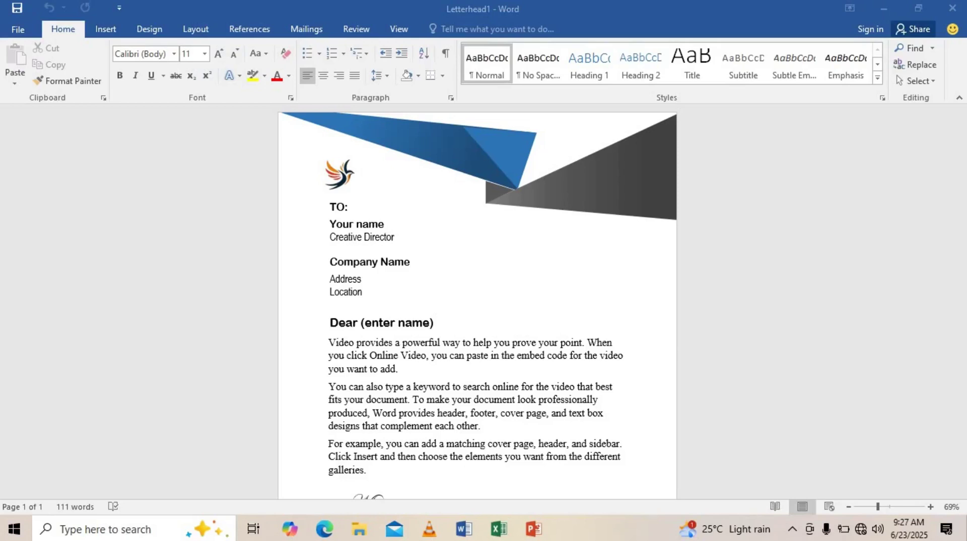
Zoom out to preview the sample letterhead, then close it to return to blank Document1.
click(871, 506)
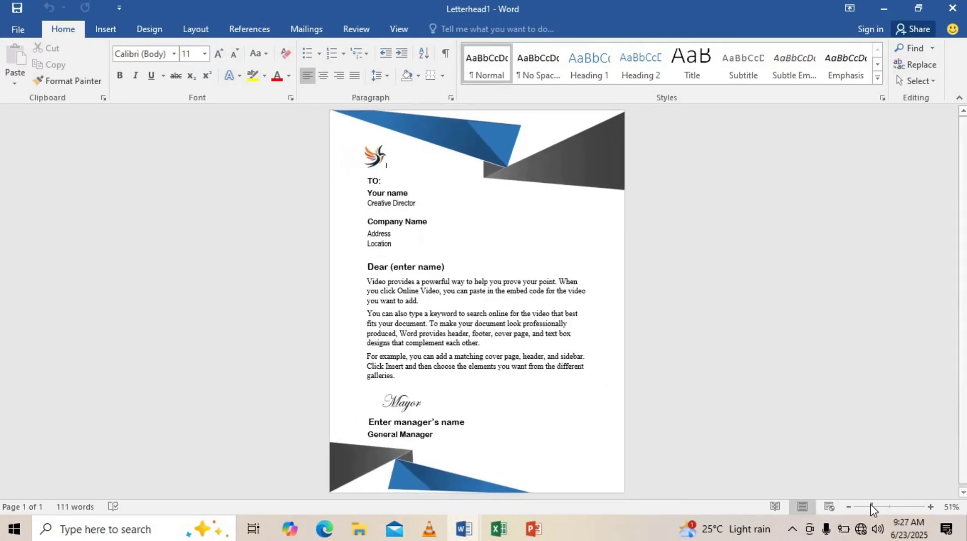
drag(872, 505, 869, 505)
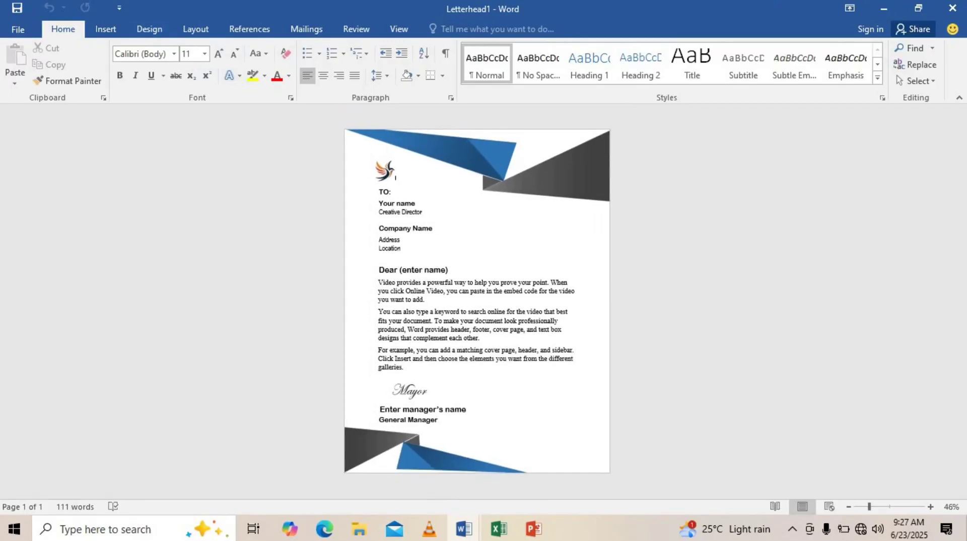
click(953, 8)
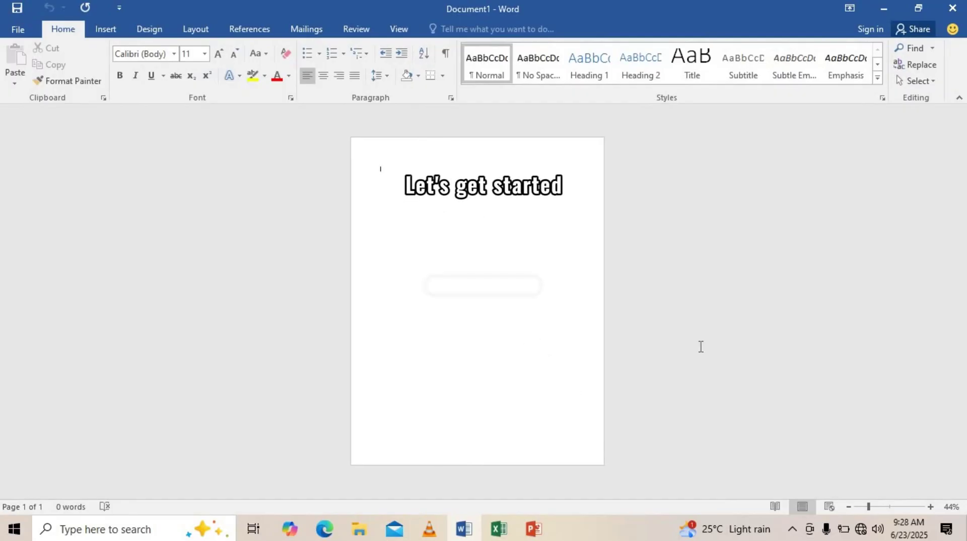
Draw a tall isosceles triangle near the top-left of the page.
click(107, 24)
click(190, 76)
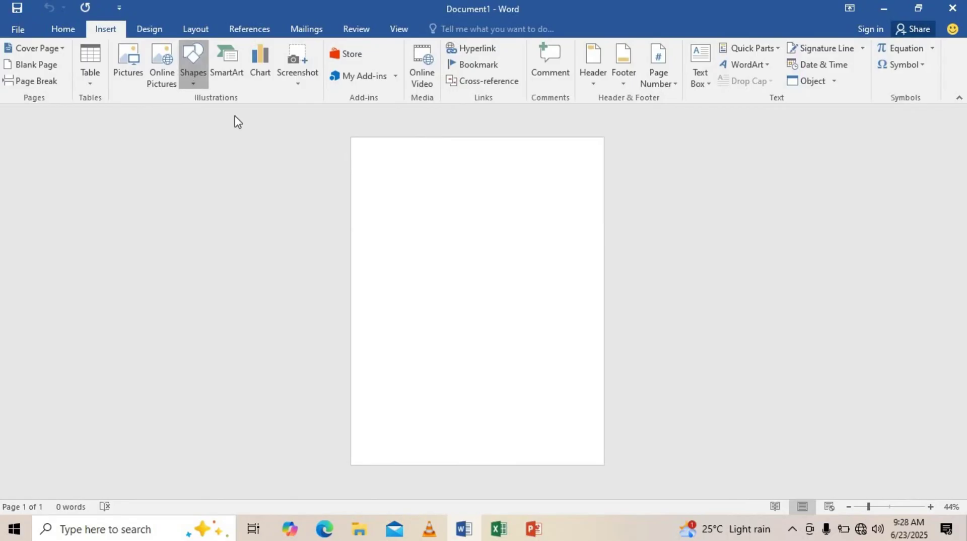
click(272, 114)
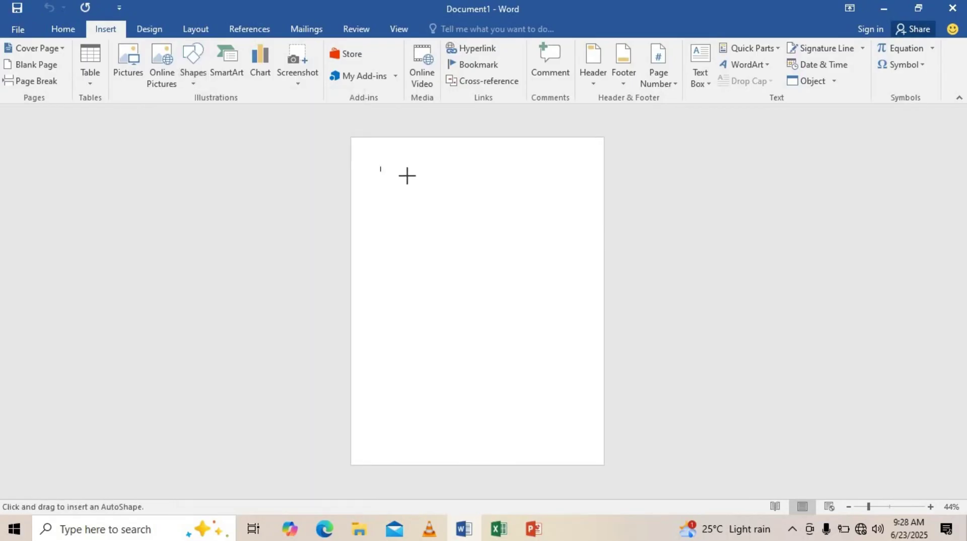
drag(407, 174, 447, 308)
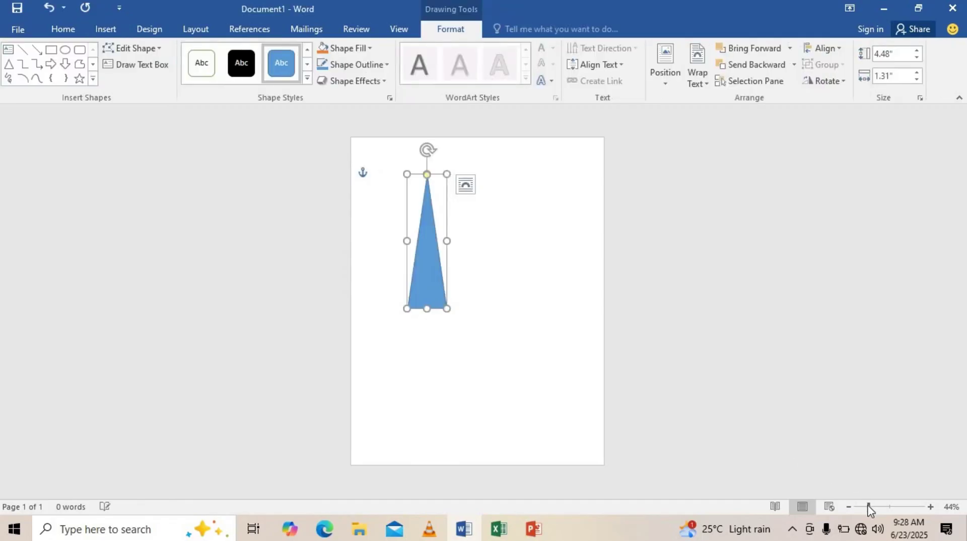
drag(869, 507, 871, 508)
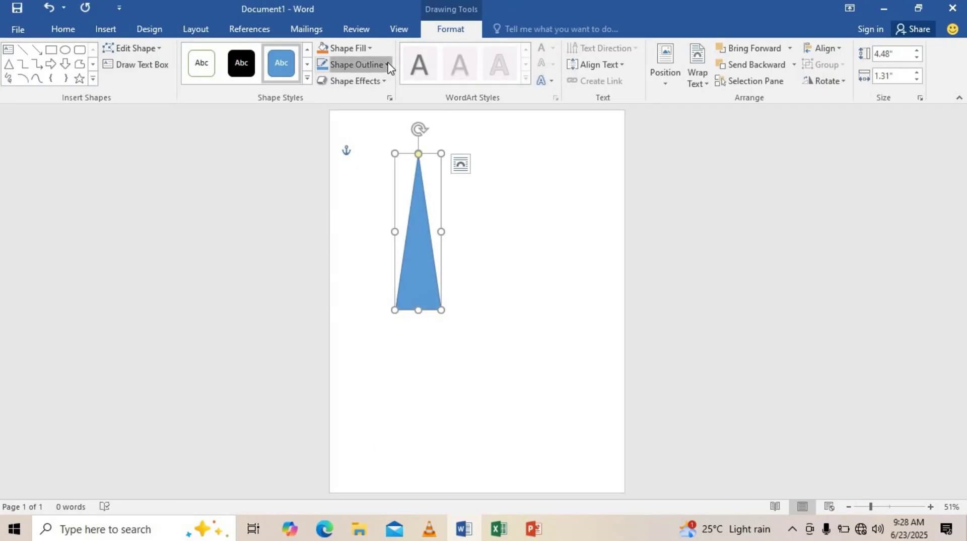
Remove the triangle's outline, tilt it diagonally and move it slightly up.
click(357, 65)
click(371, 190)
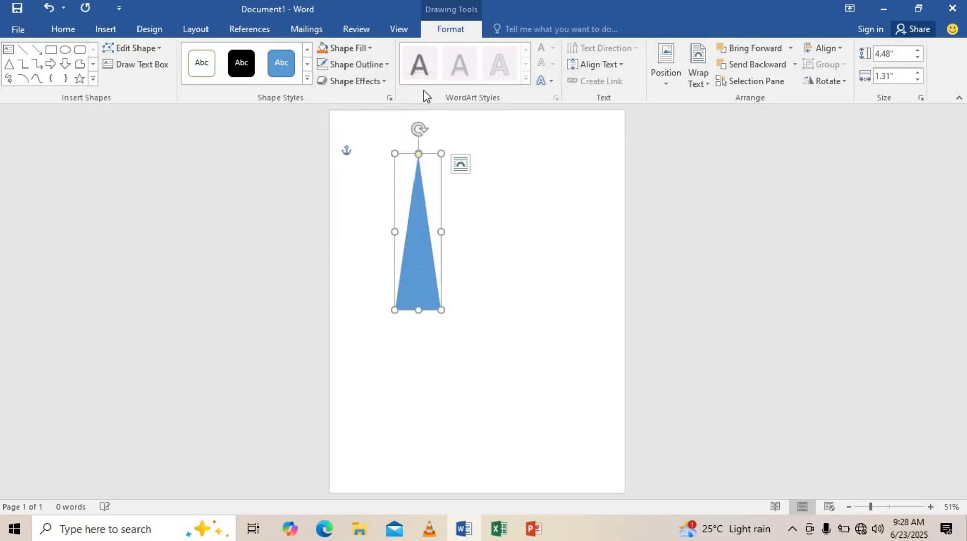
drag(420, 127, 347, 158)
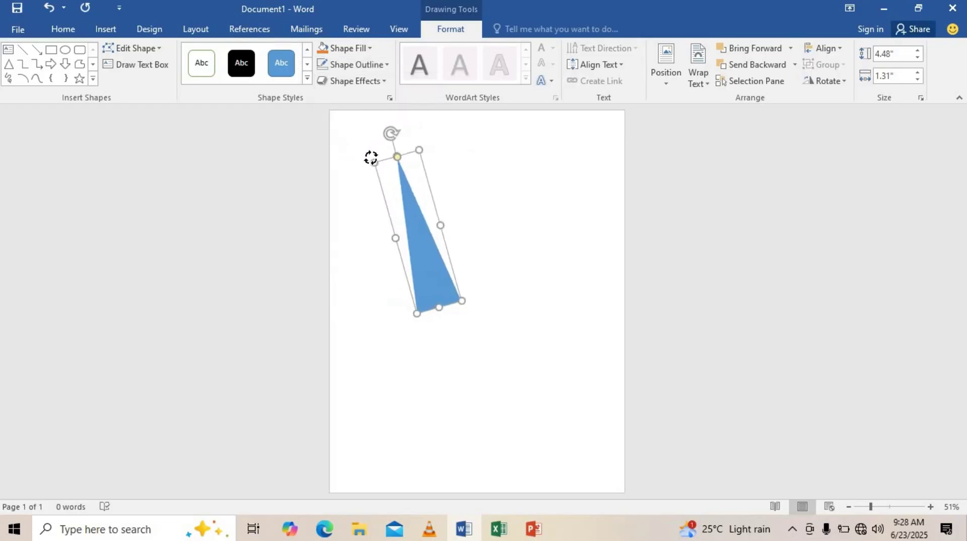
drag(446, 256, 459, 243)
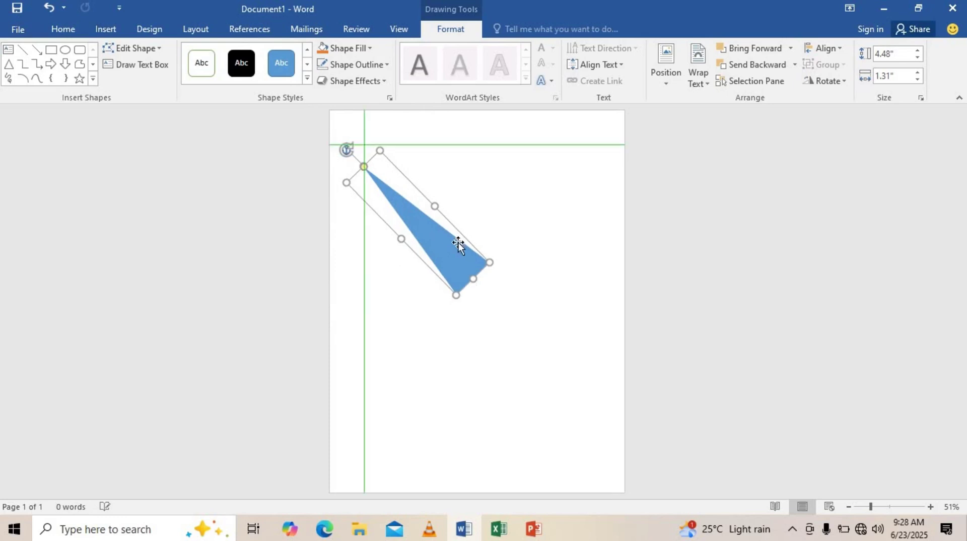
Switch the triangle to a gradient fill and make the first and 74% stops blue.
right_click(459, 243)
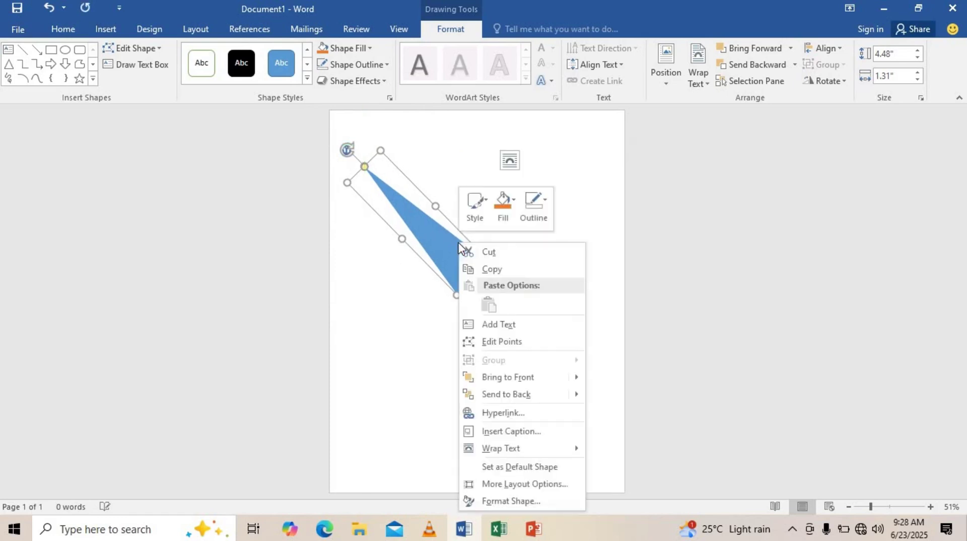
click(544, 506)
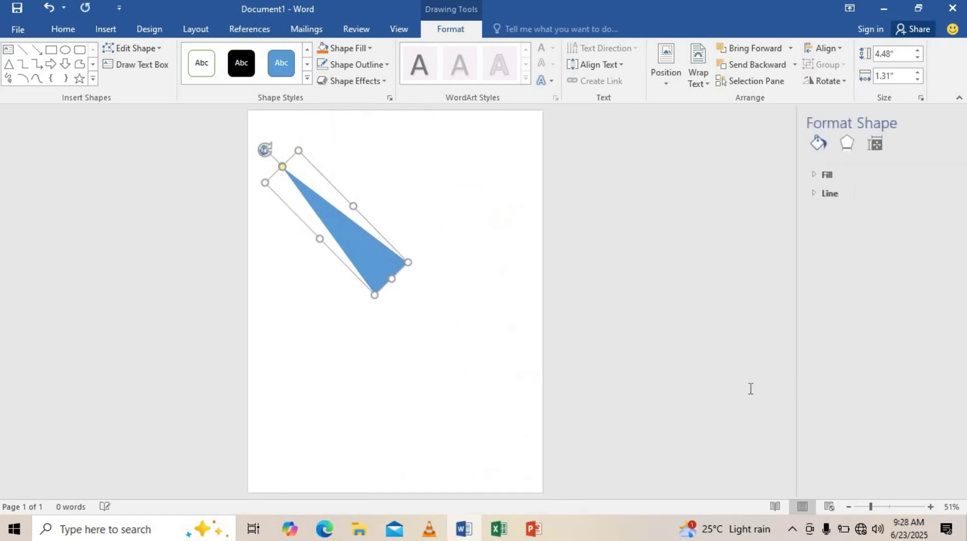
click(816, 175)
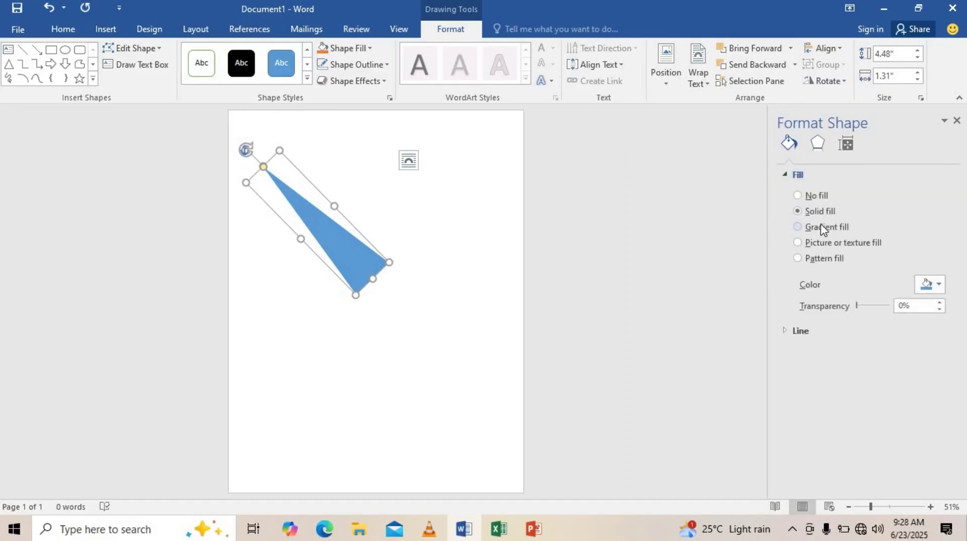
click(821, 228)
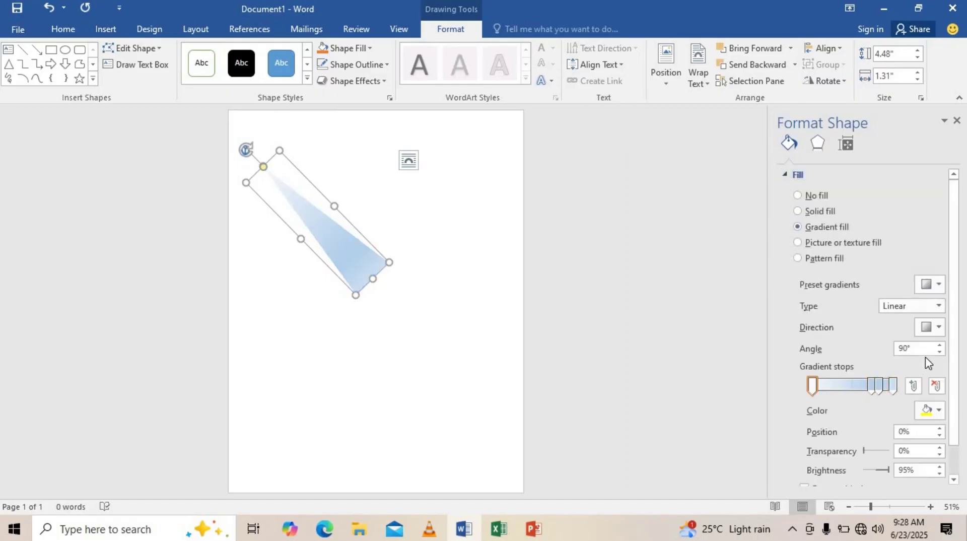
click(935, 412)
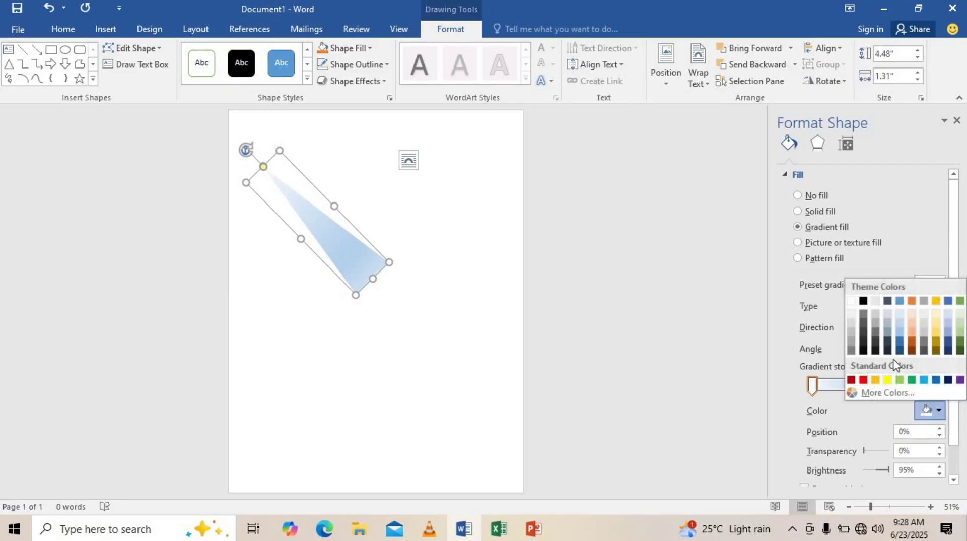
click(900, 302)
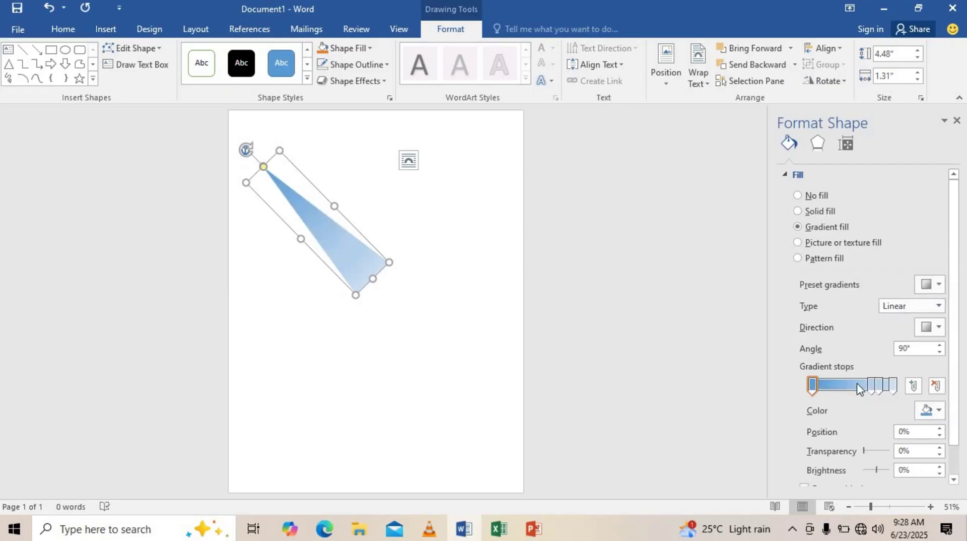
click(870, 386)
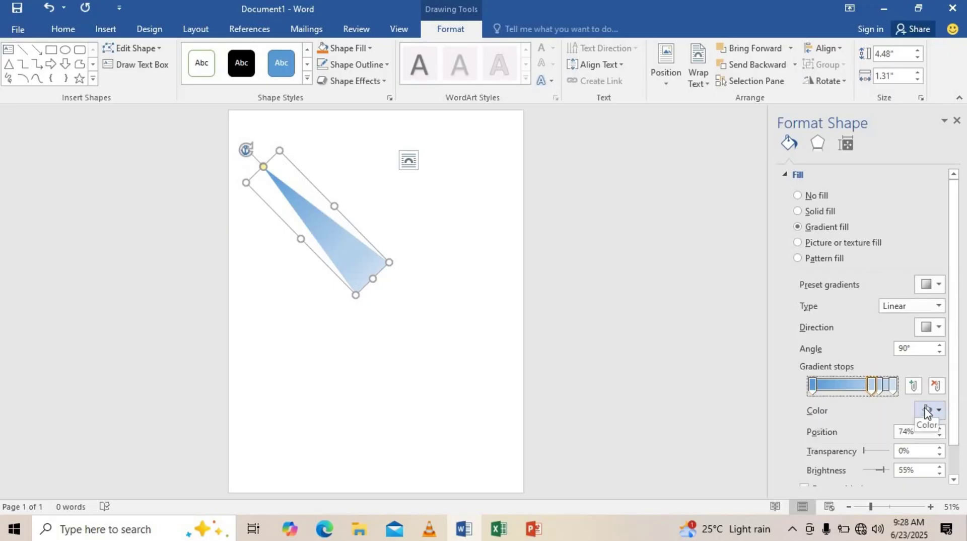
click(933, 412)
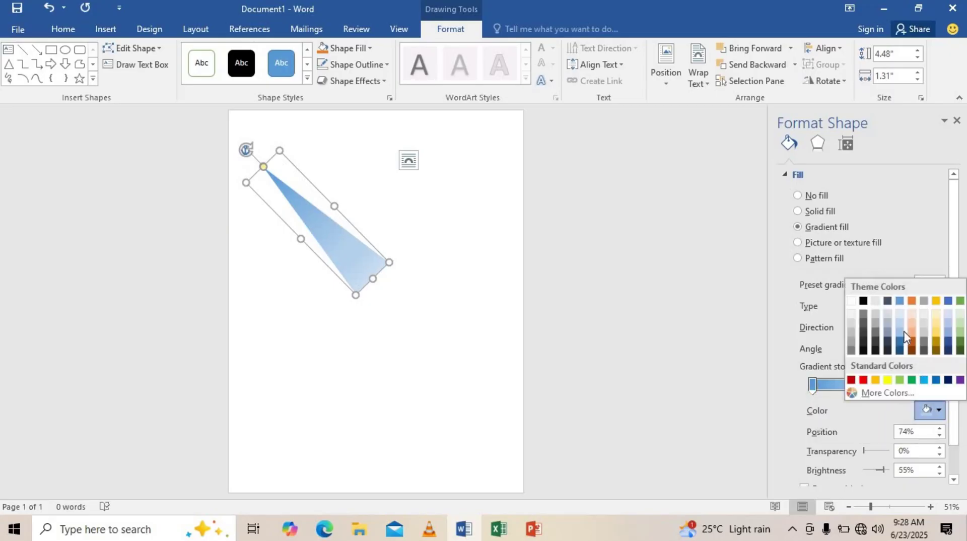
click(901, 302)
Make the 100% and 83% stops dark blue with one moved to 30%, then slim and flatten the triangle.
click(892, 388)
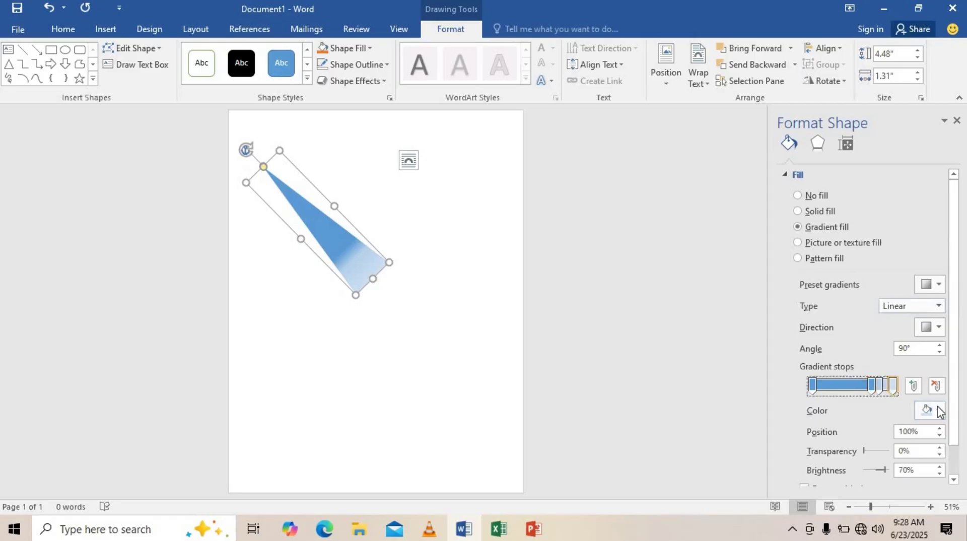
click(932, 411)
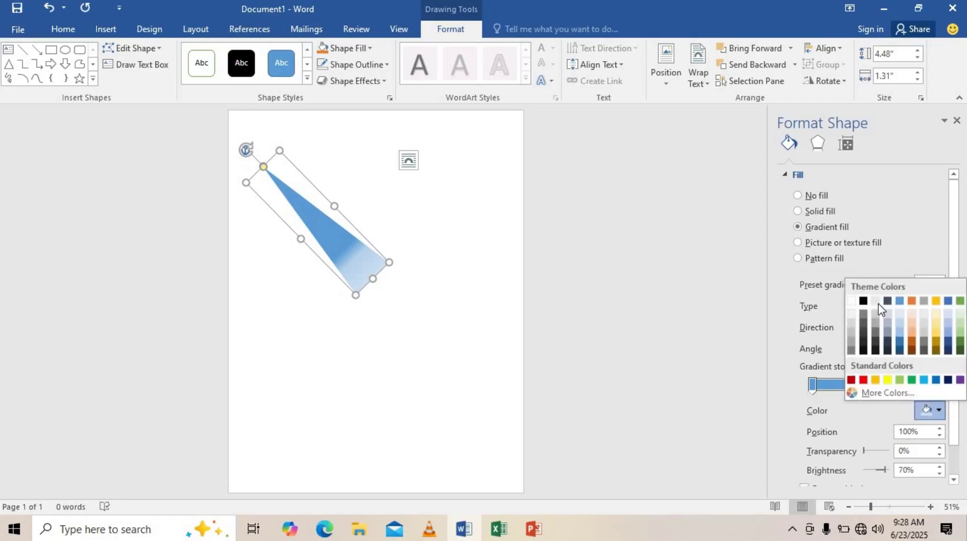
click(900, 342)
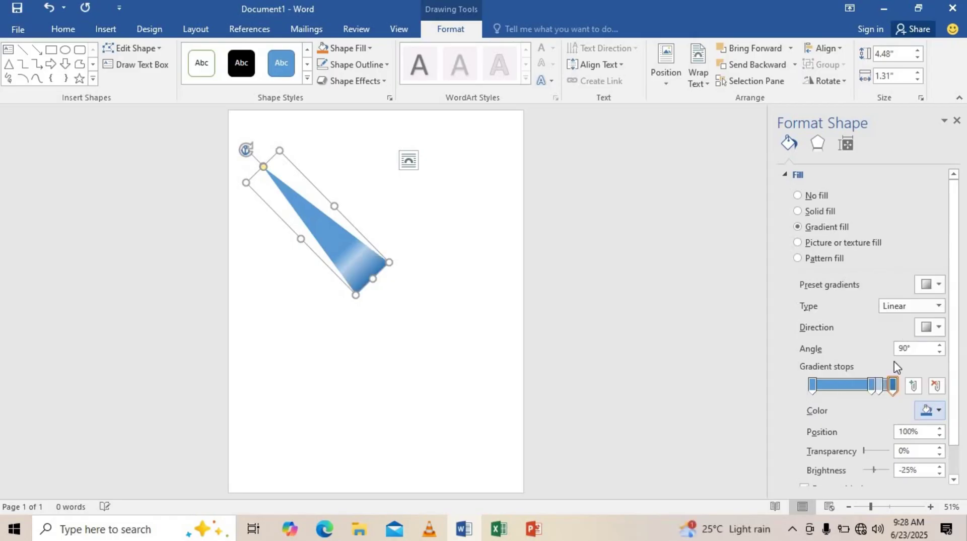
click(880, 386)
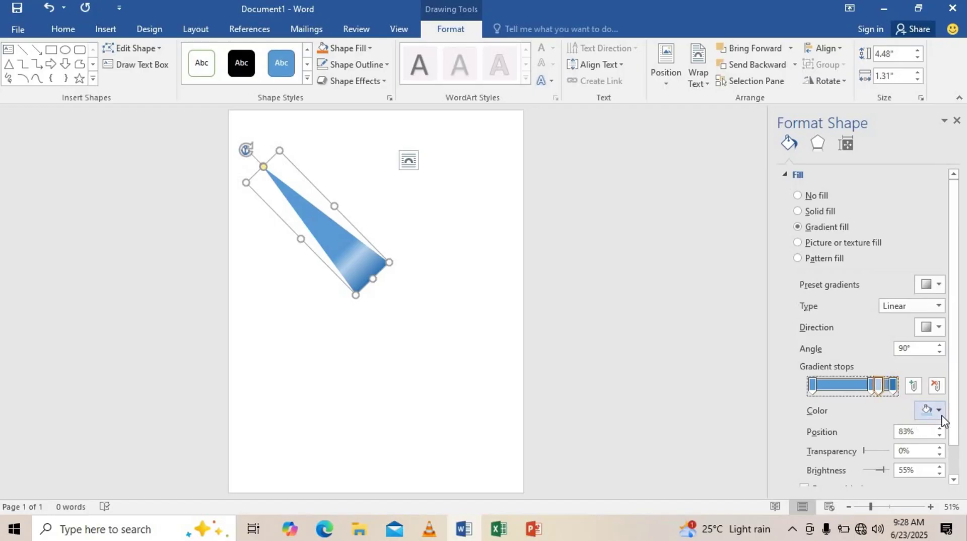
click(938, 411)
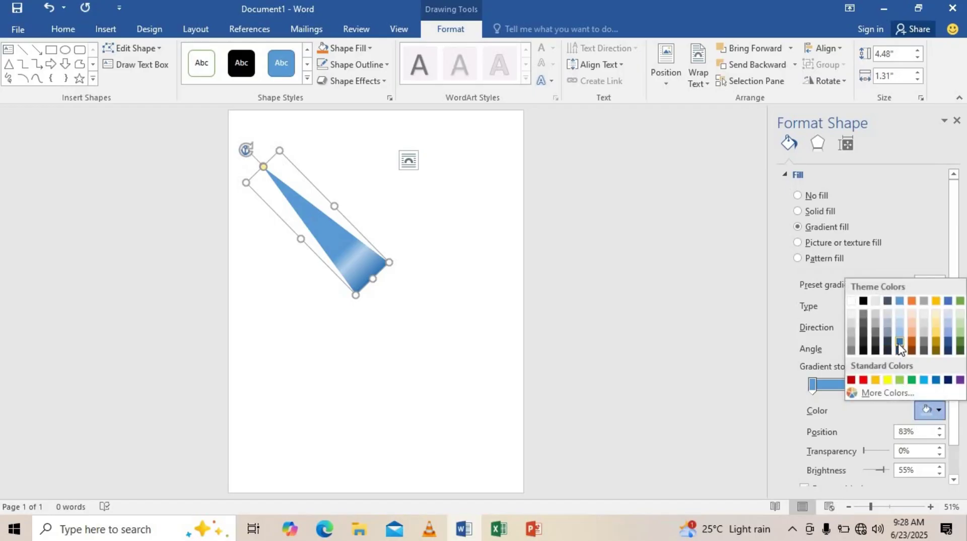
click(900, 342)
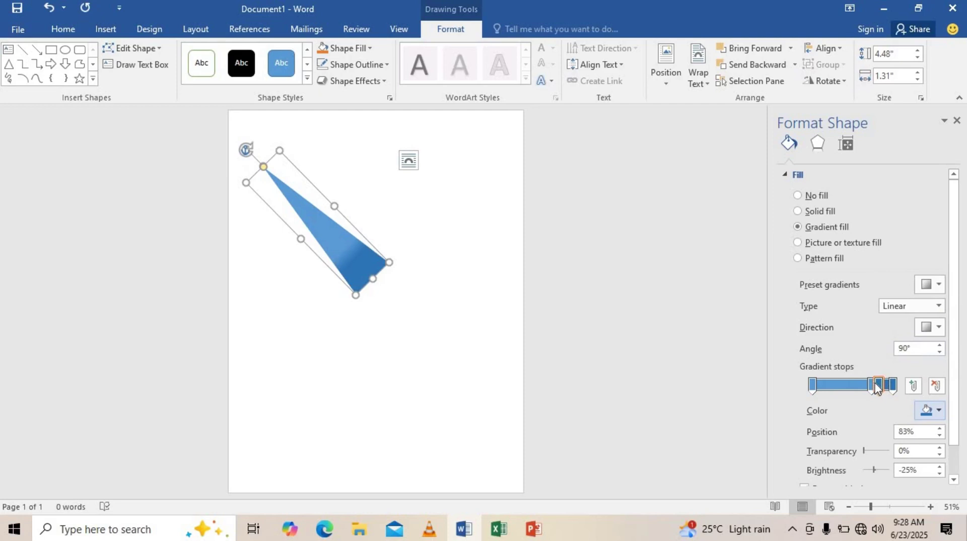
drag(878, 387, 837, 389)
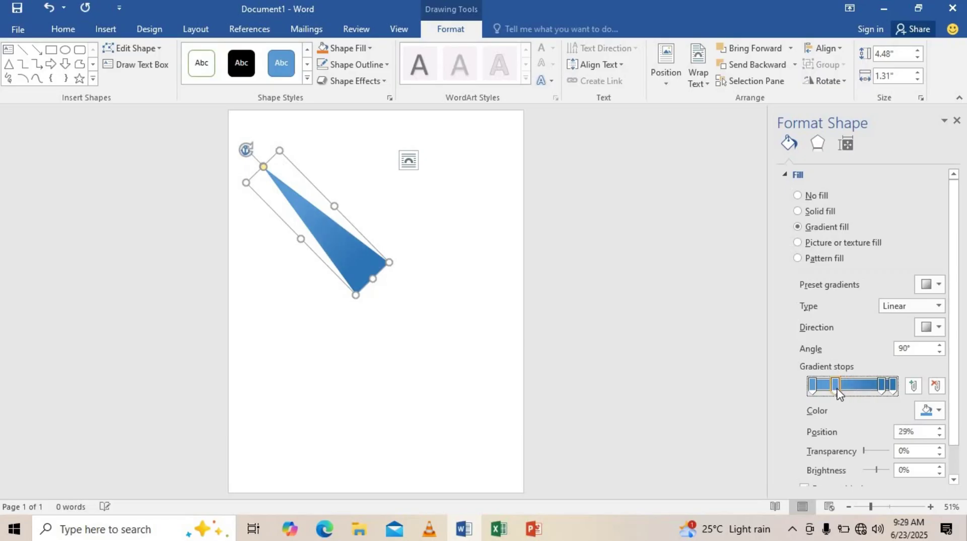
drag(839, 392, 840, 393)
drag(357, 289, 363, 280)
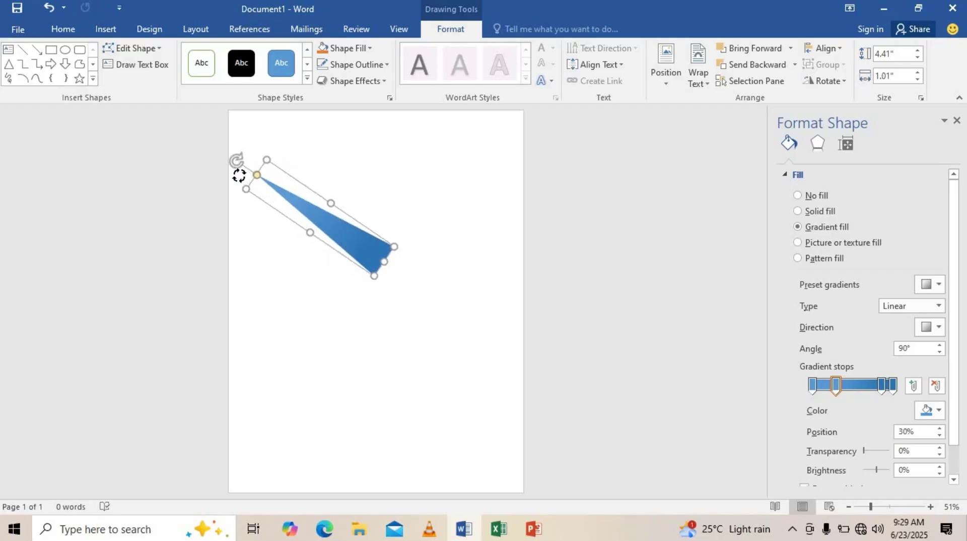
drag(246, 144, 233, 193)
Move, stretch and rotate the blue triangle into the page's top-left corner.
mouse_move(333, 220)
mouse_down()
mouse_move(308, 133)
mouse_move(289, 160)
mouse_move(314, 148)
mouse_up()
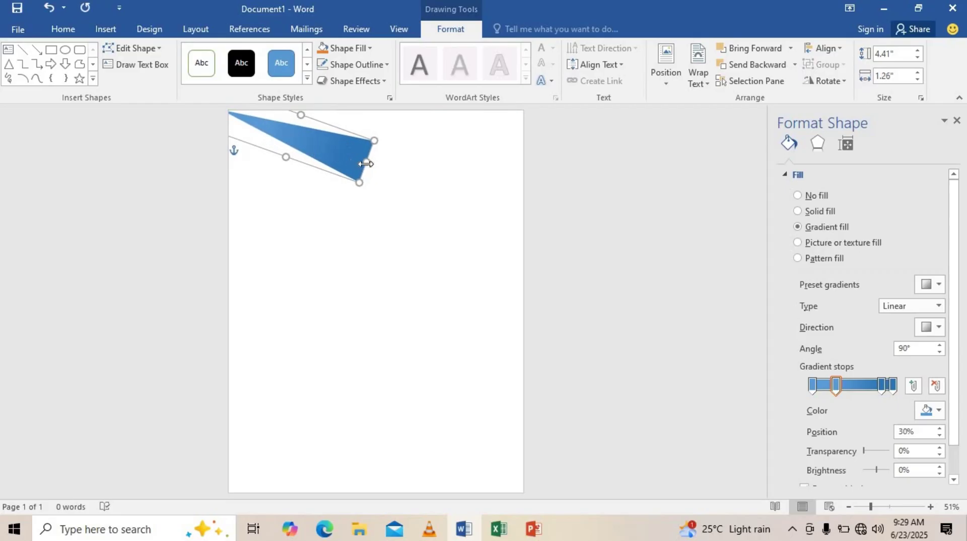
mouse_move(372, 163)
mouse_down()
mouse_move(404, 174)
mouse_move(380, 167)
mouse_up()
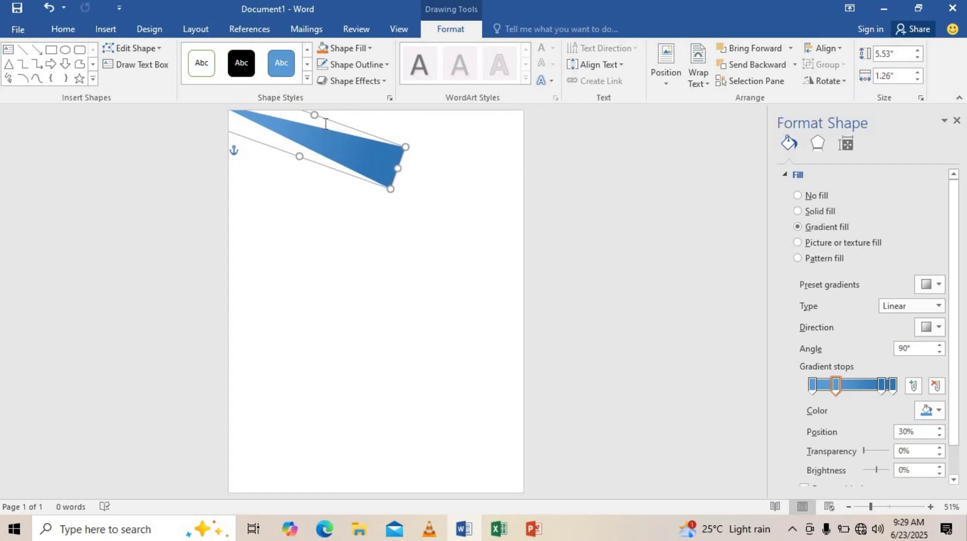
drag(317, 116, 321, 116)
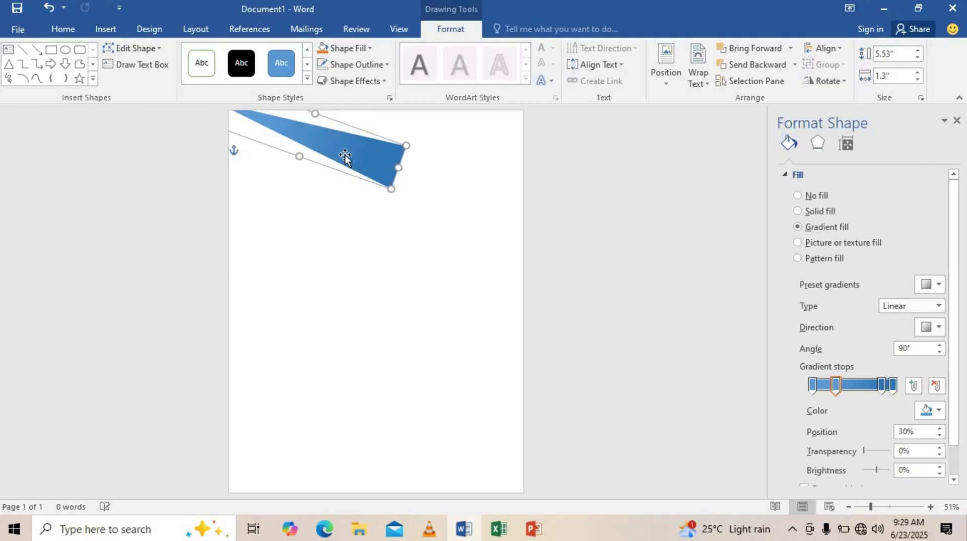
drag(346, 158, 415, 194)
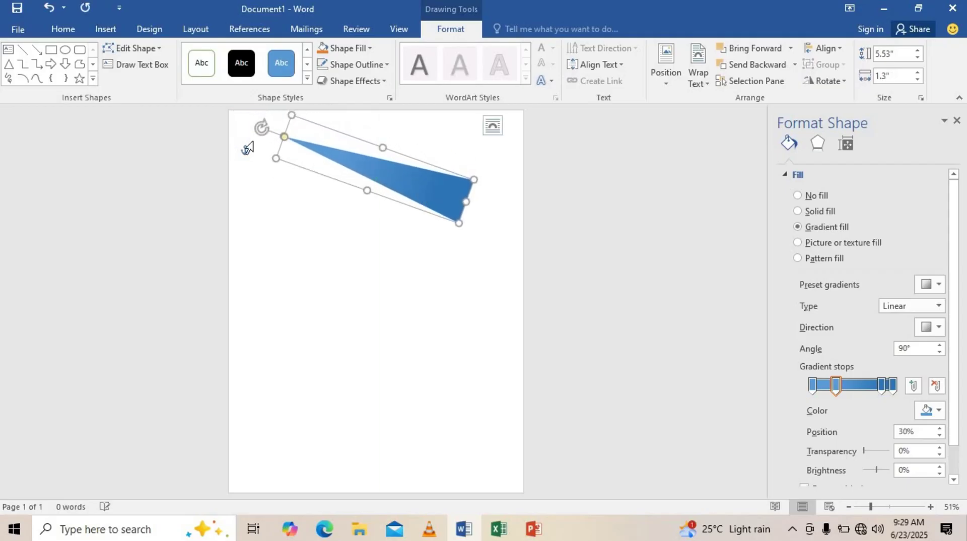
drag(267, 128, 255, 150)
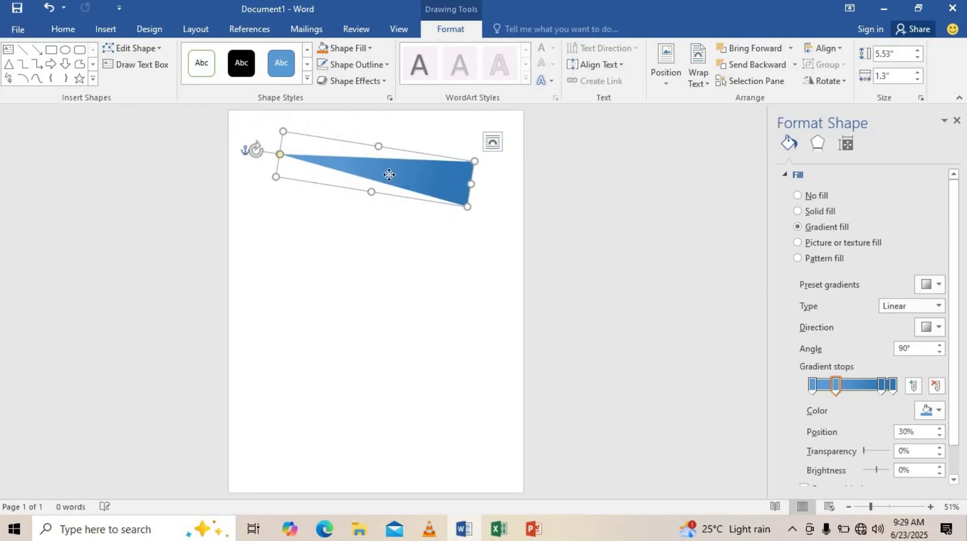
mouse_move(389, 174)
mouse_down()
mouse_move(345, 130)
mouse_move(379, 165)
mouse_up()
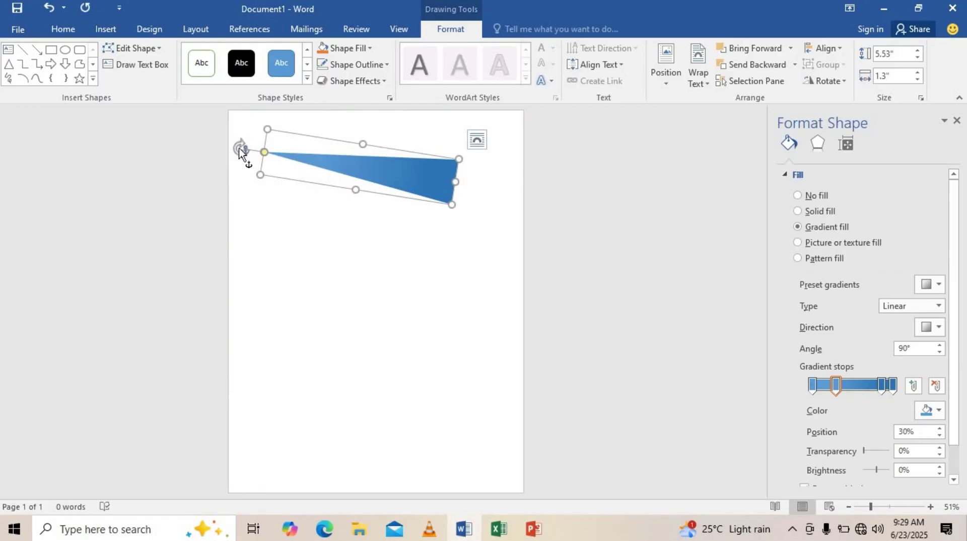
Fine-tune its angle and position, widen it to 5.95 inches, and duplicate it below.
drag(241, 151, 241, 142)
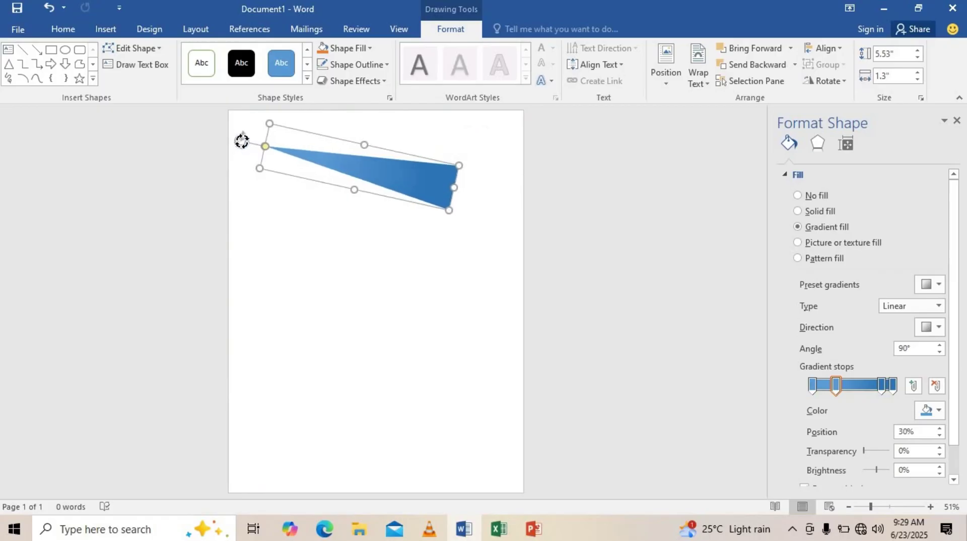
drag(363, 169, 305, 123)
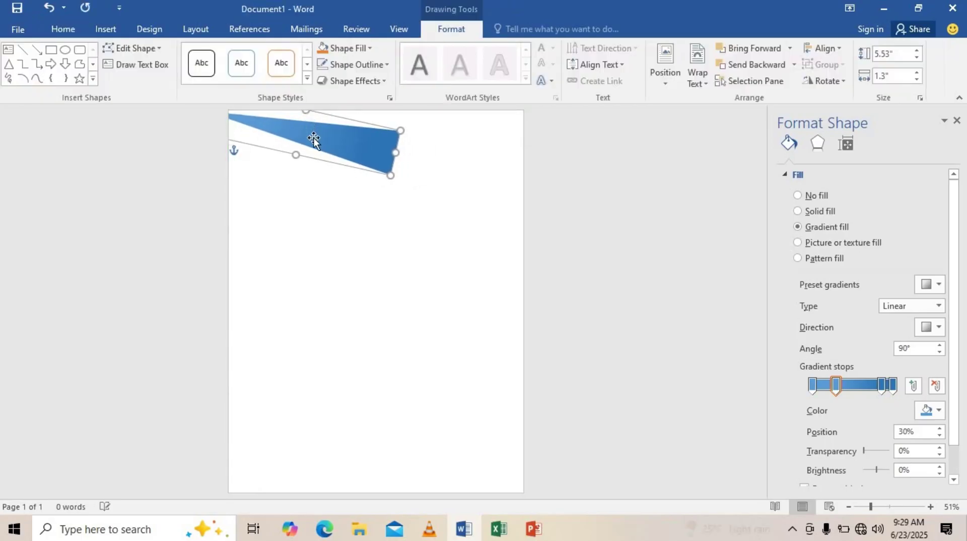
drag(306, 120, 319, 131)
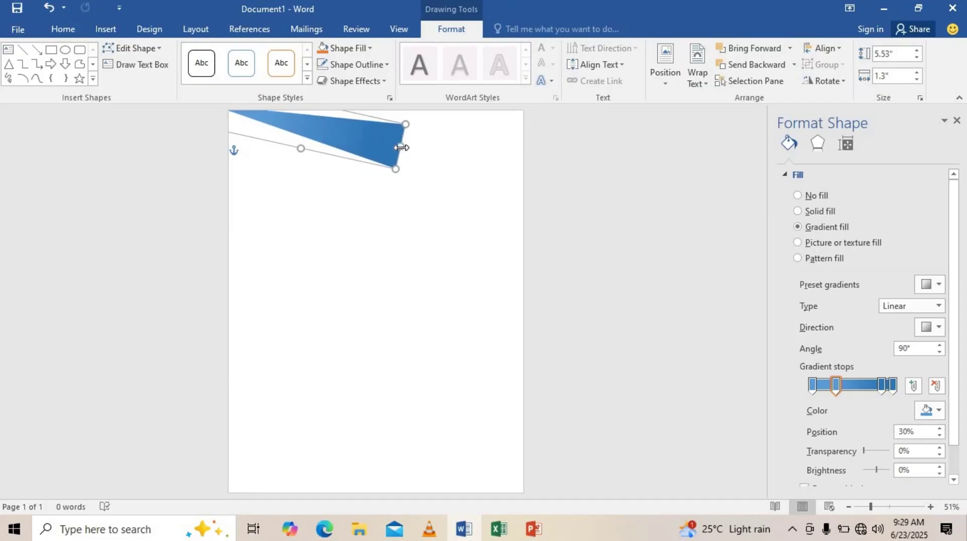
mouse_move(403, 147)
mouse_down()
mouse_move(423, 148)
mouse_move(415, 148)
mouse_up()
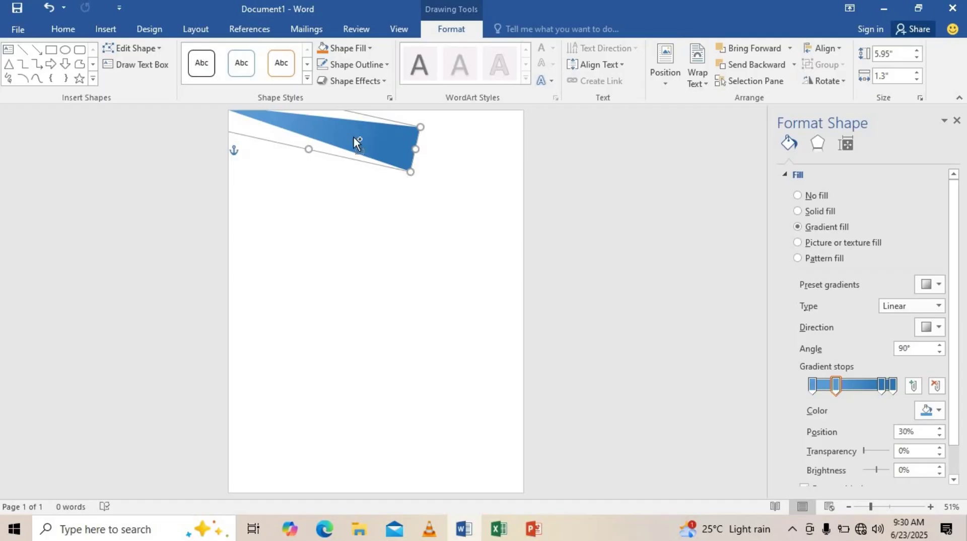
ctrl+drag(354, 137, 386, 252)
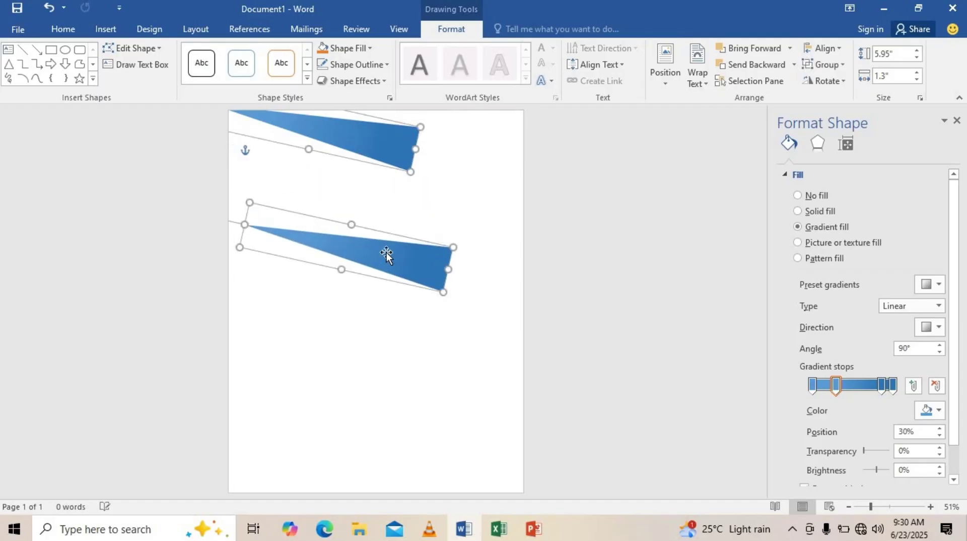
Narrow the lower copy to 2.12 inches wide and rotate it level.
click(611, 244)
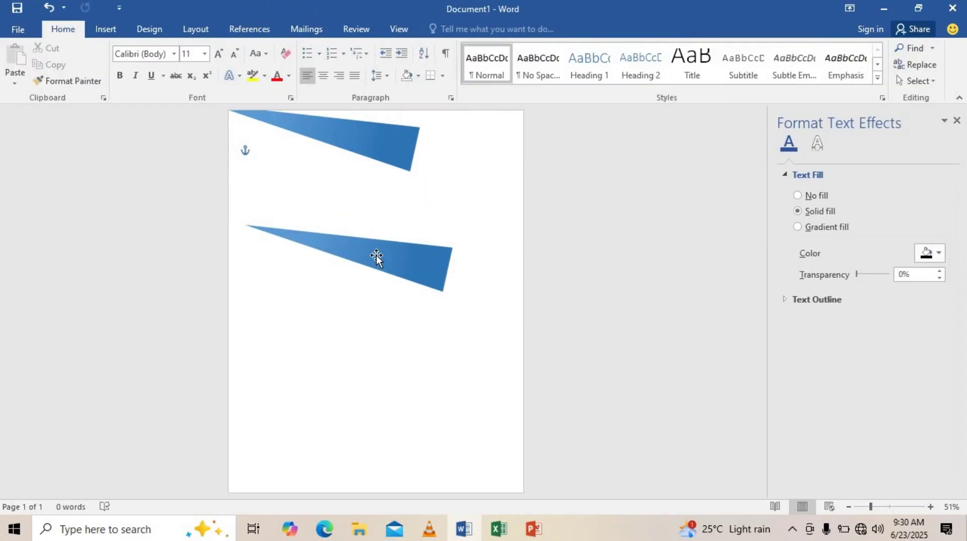
click(374, 260)
drag(445, 269, 304, 258)
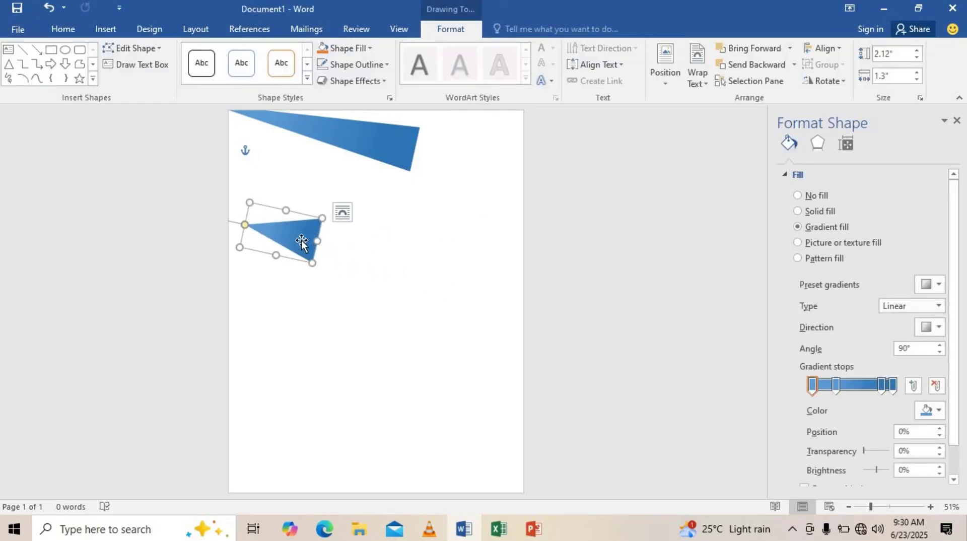
drag(294, 249, 416, 276)
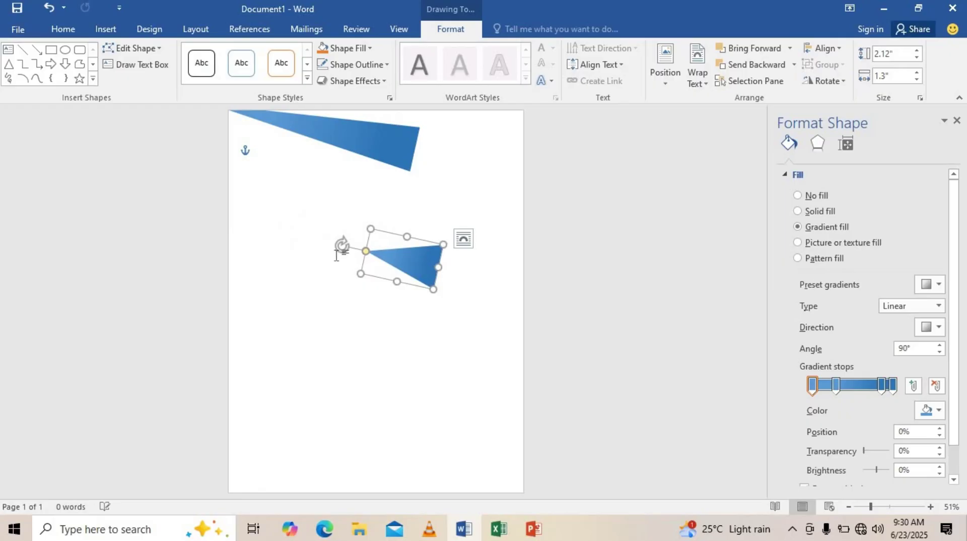
drag(340, 250, 342, 264)
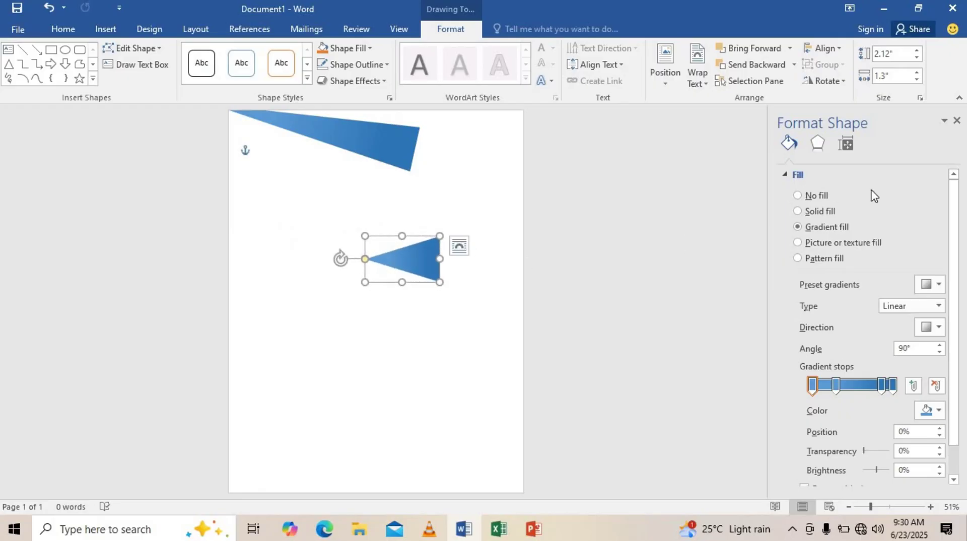
Recolour the four gradient stops in grey shades, darker at the 86% and 100% stops.
click(939, 411)
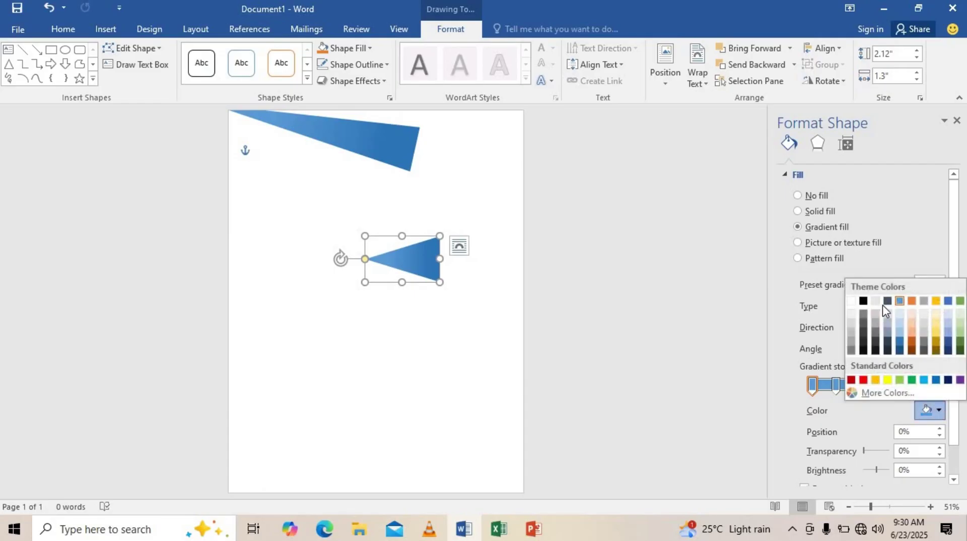
click(878, 322)
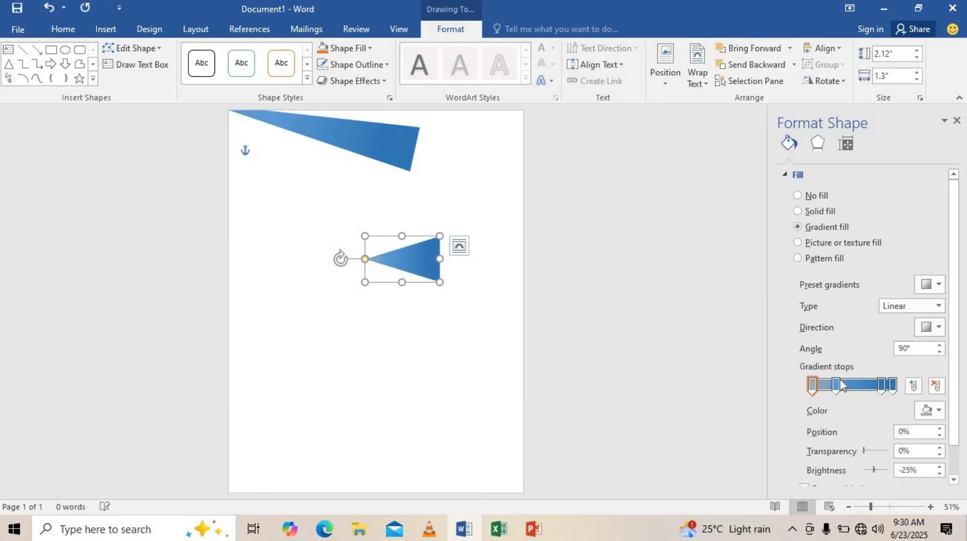
click(836, 386)
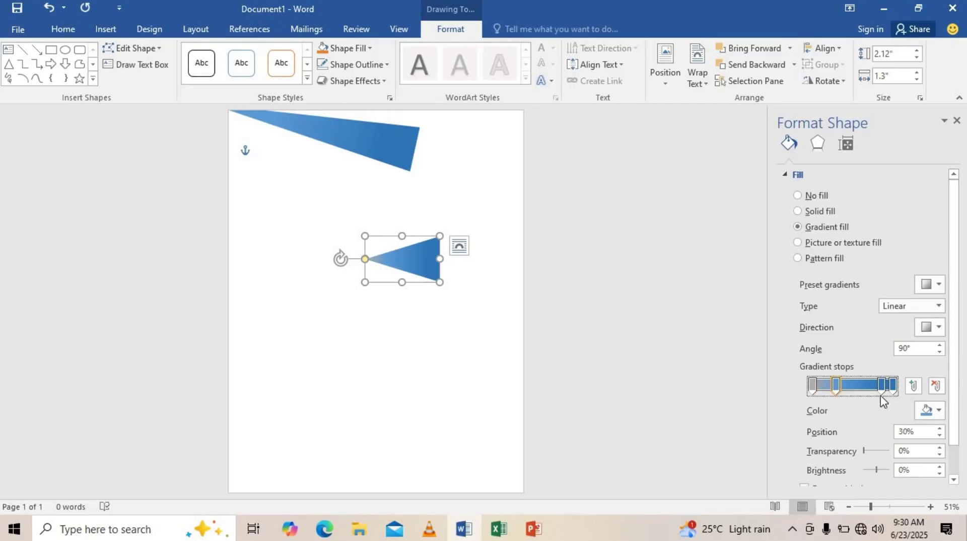
click(928, 411)
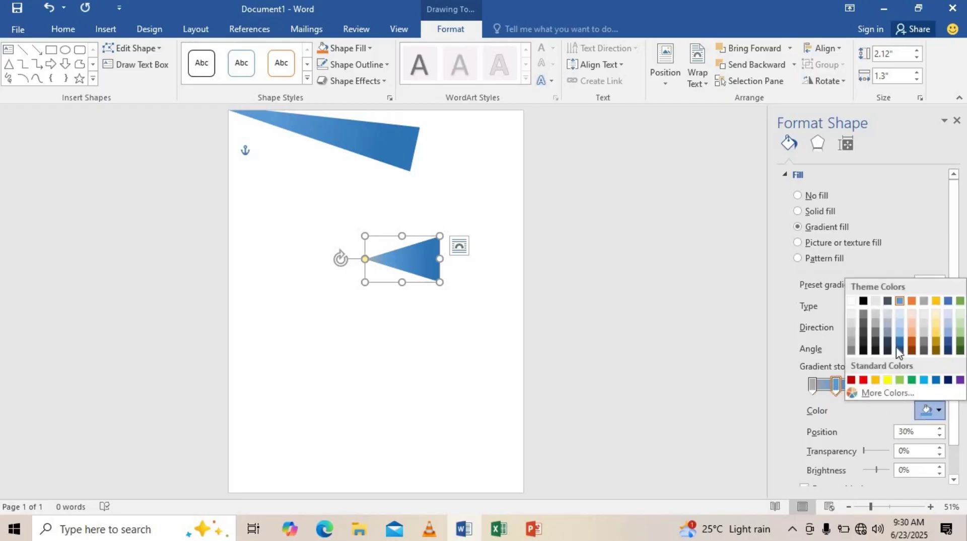
click(879, 319)
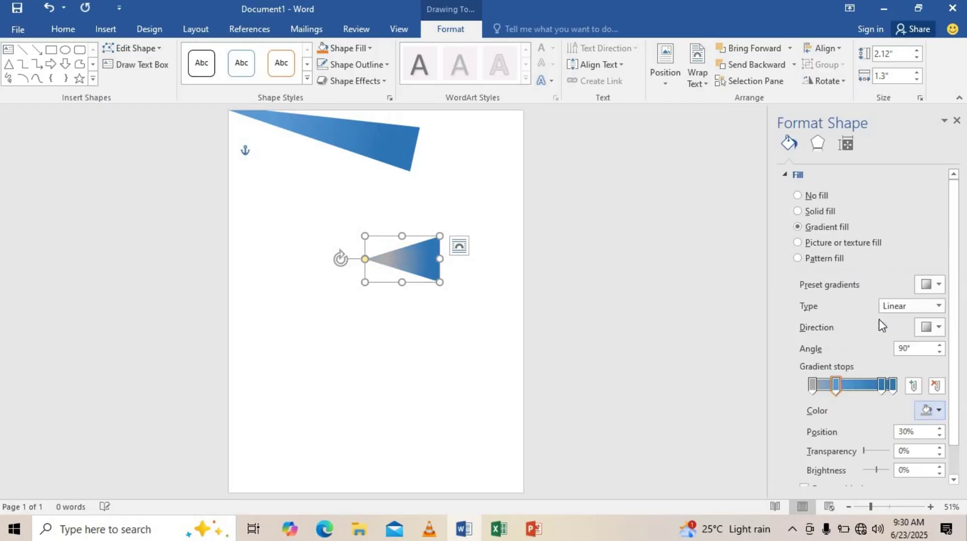
click(882, 386)
click(927, 411)
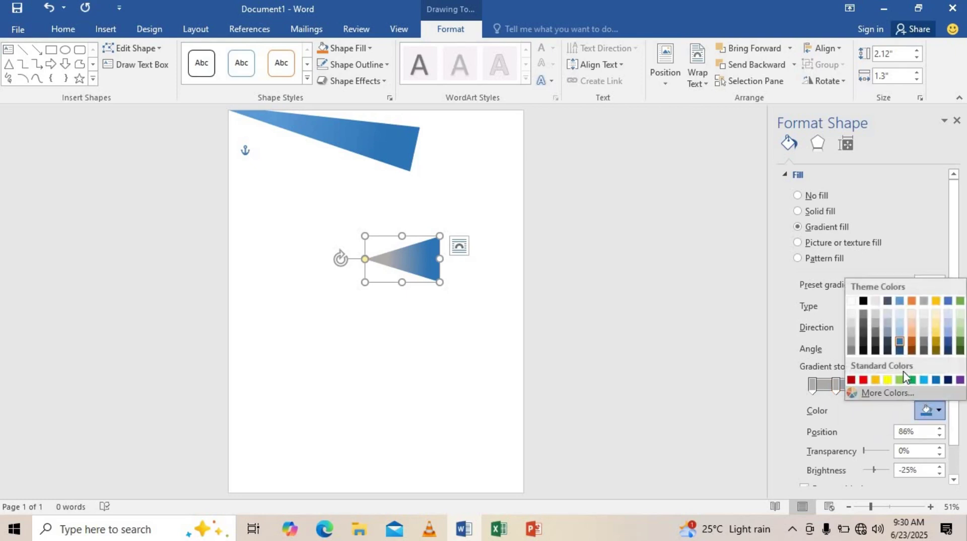
click(879, 333)
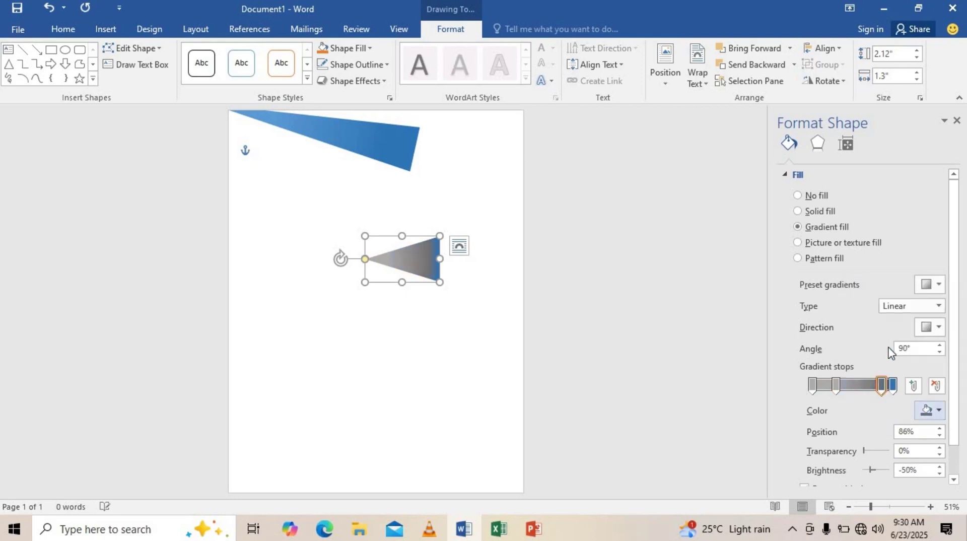
click(894, 386)
click(939, 411)
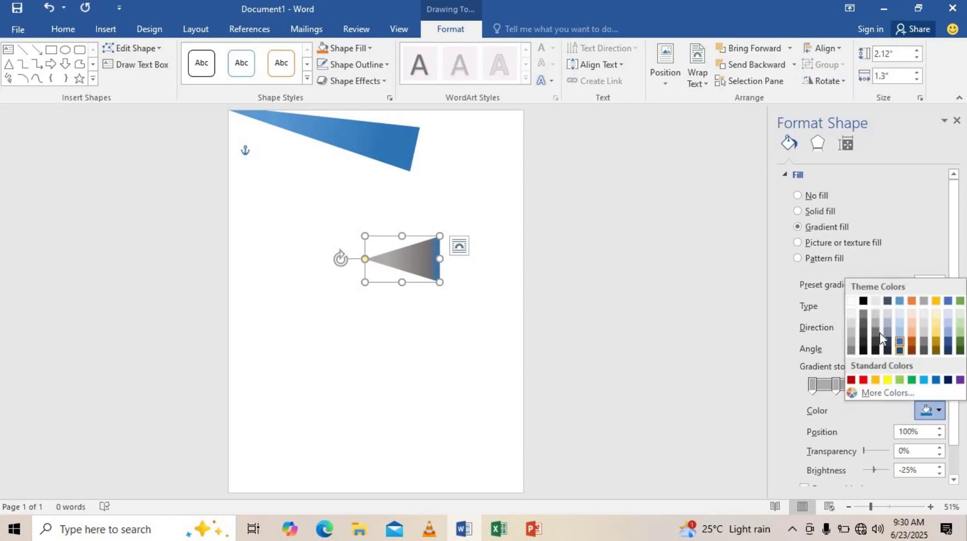
click(876, 333)
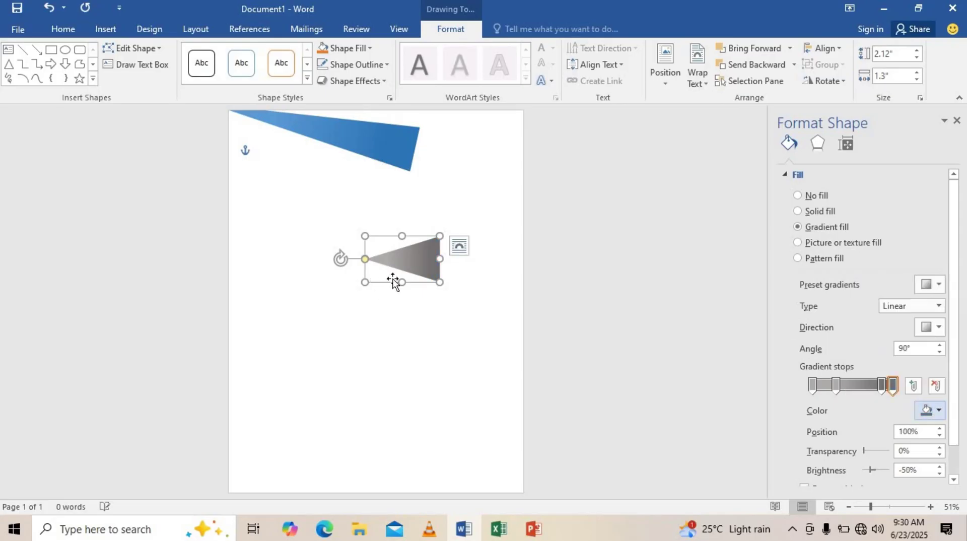
Place the grey triangle in the top-right corner and reshape it to 3.71 by 2.39 inches.
drag(406, 264, 465, 170)
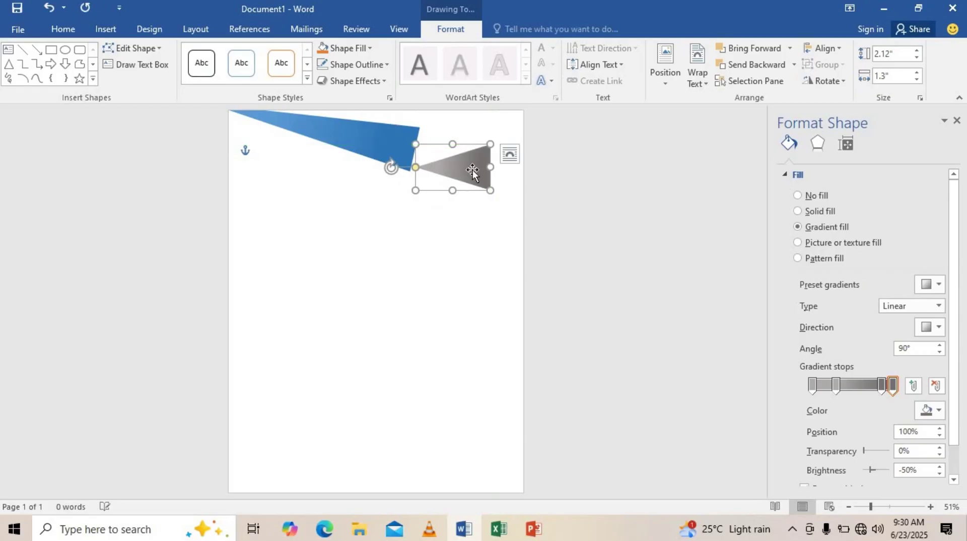
drag(472, 172, 511, 139)
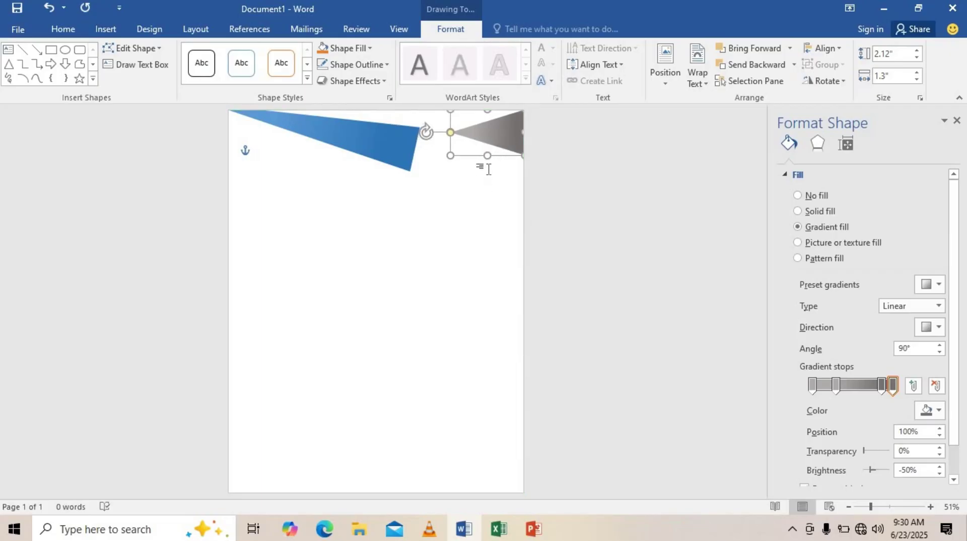
drag(491, 157, 490, 190)
drag(451, 150, 451, 181)
drag(442, 149, 394, 158)
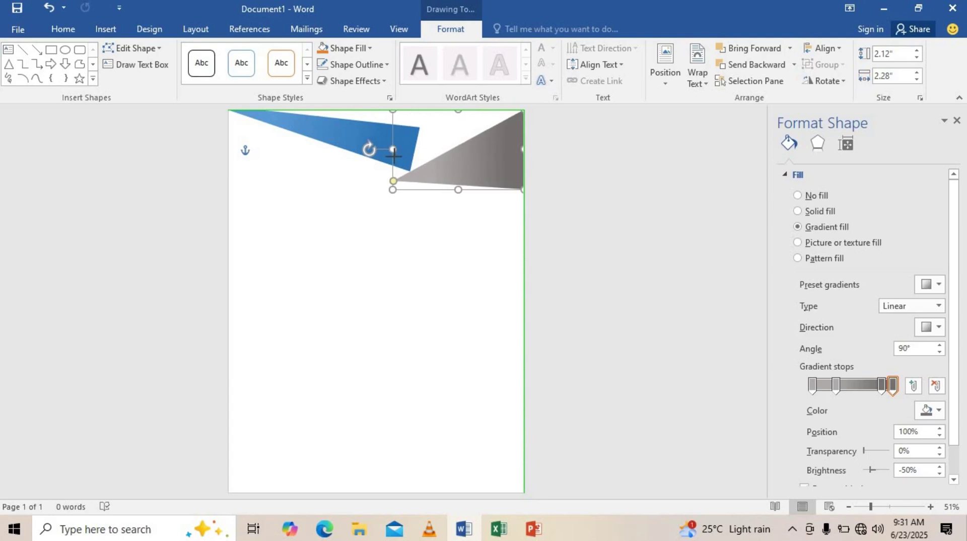
Nudge the blue band into place and stretch its right corner slightly outward.
click(356, 146)
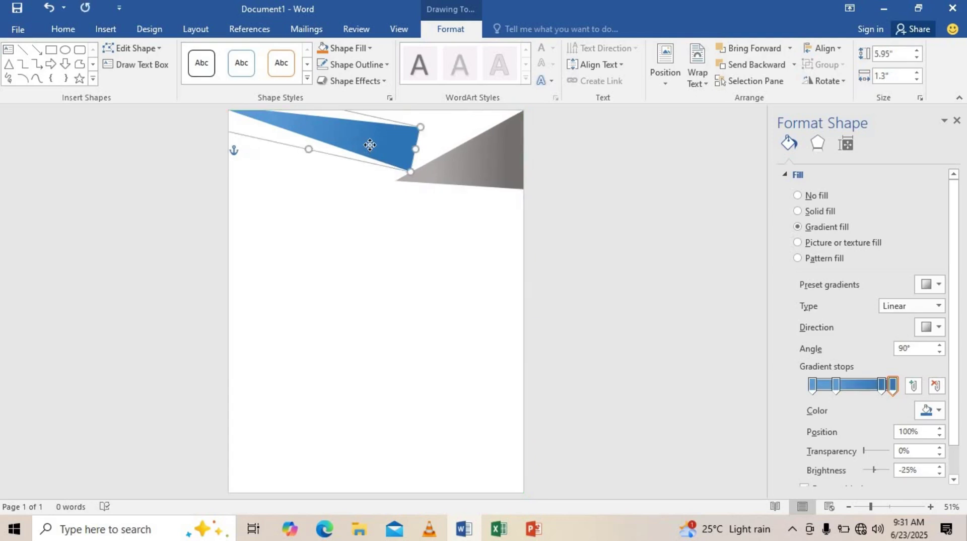
key(Up)
key(Down)
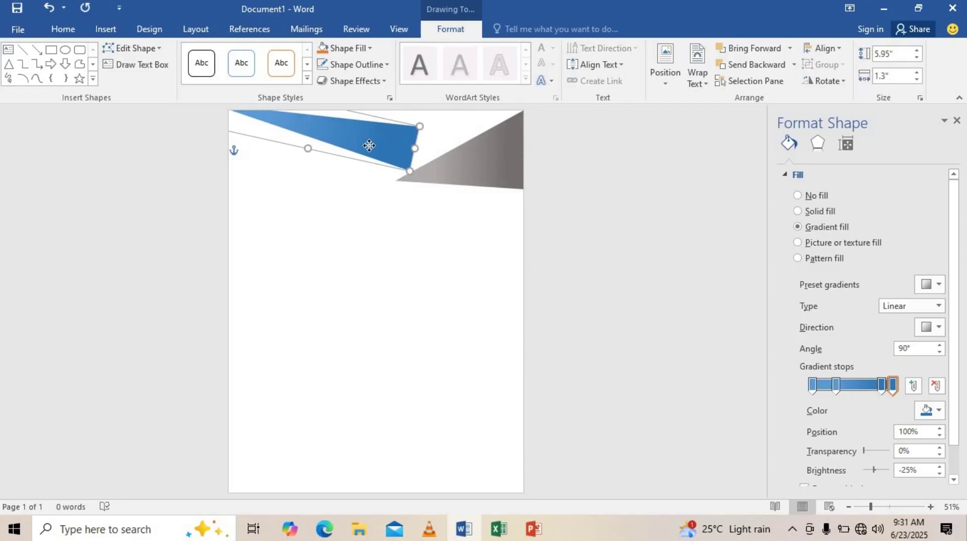
key(Down)
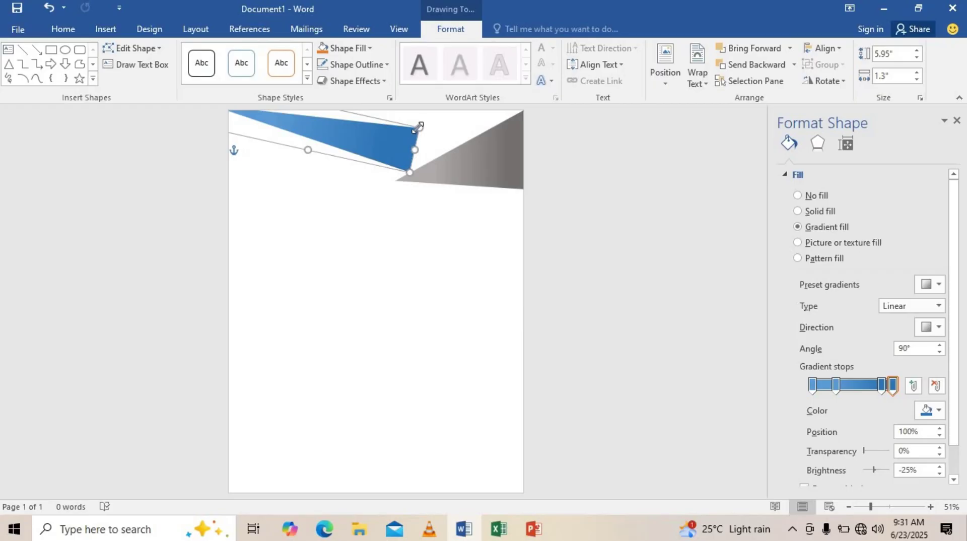
drag(418, 125, 421, 125)
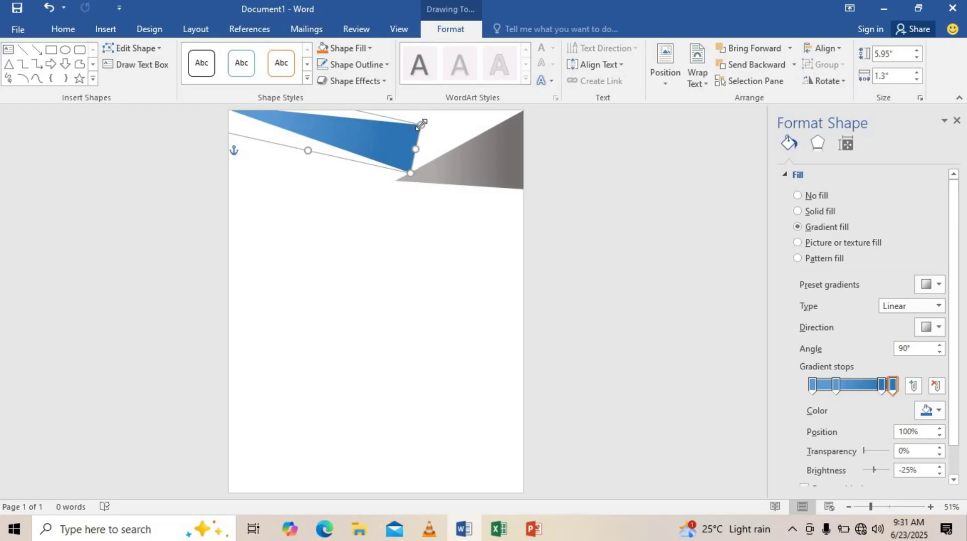
Extend the grey triangle's bottom edge slightly and place a copy of it below.
click(435, 170)
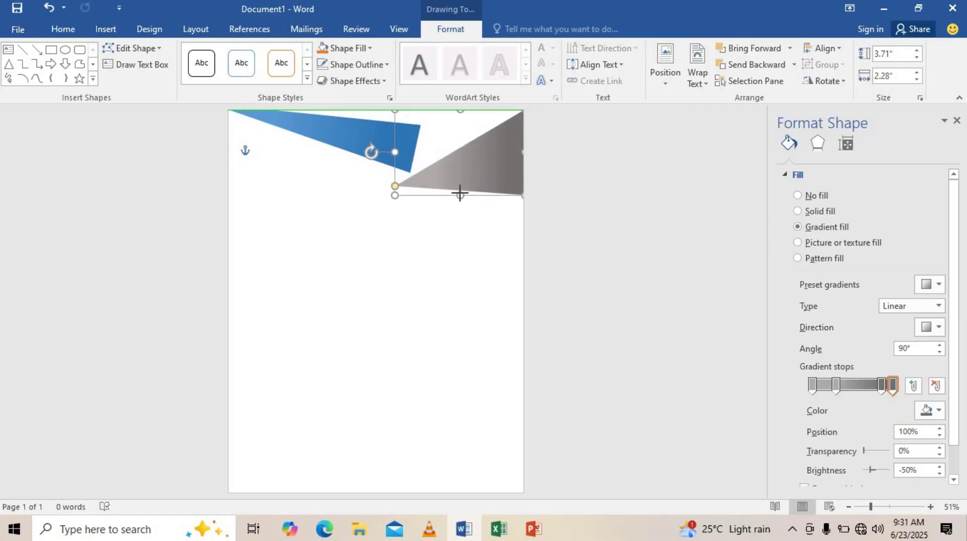
drag(458, 191, 460, 194)
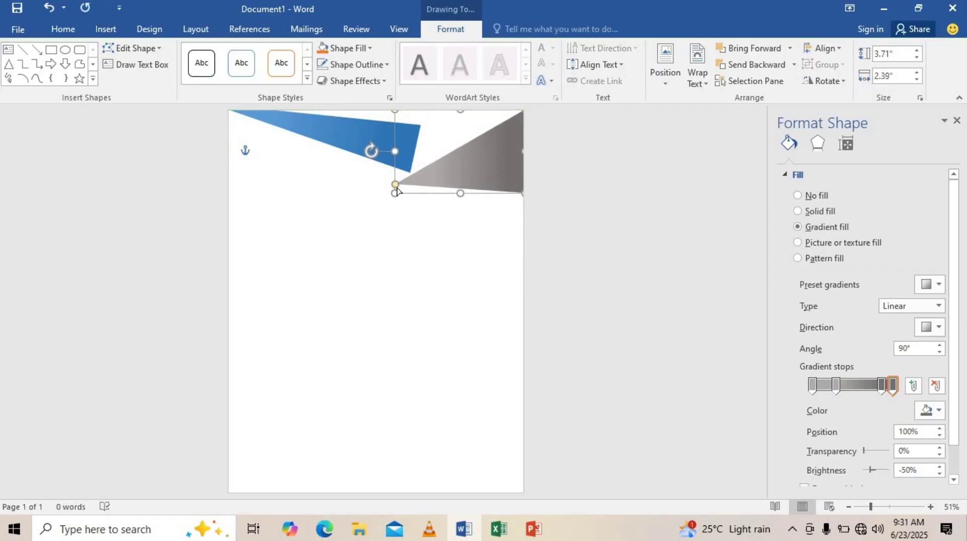
drag(395, 185, 395, 183)
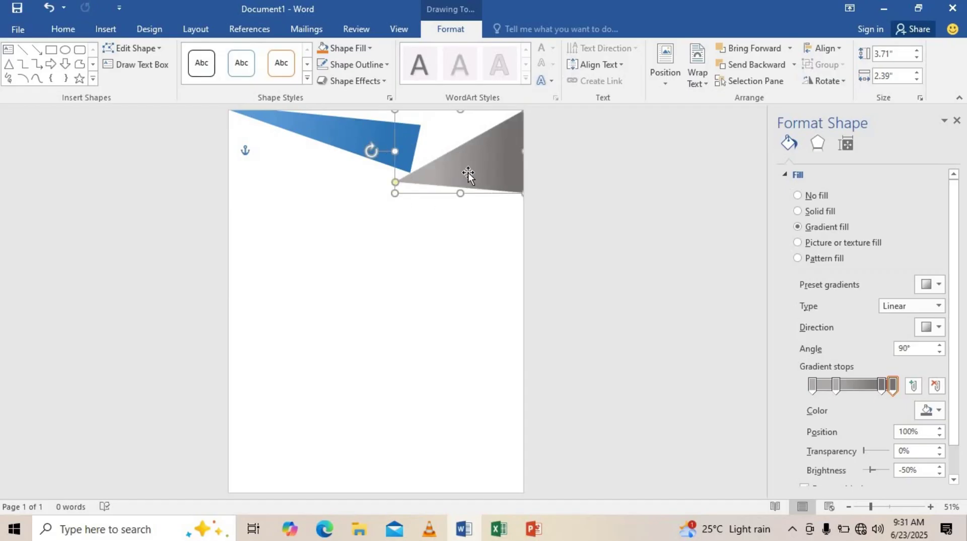
ctrl+drag(468, 172, 412, 256)
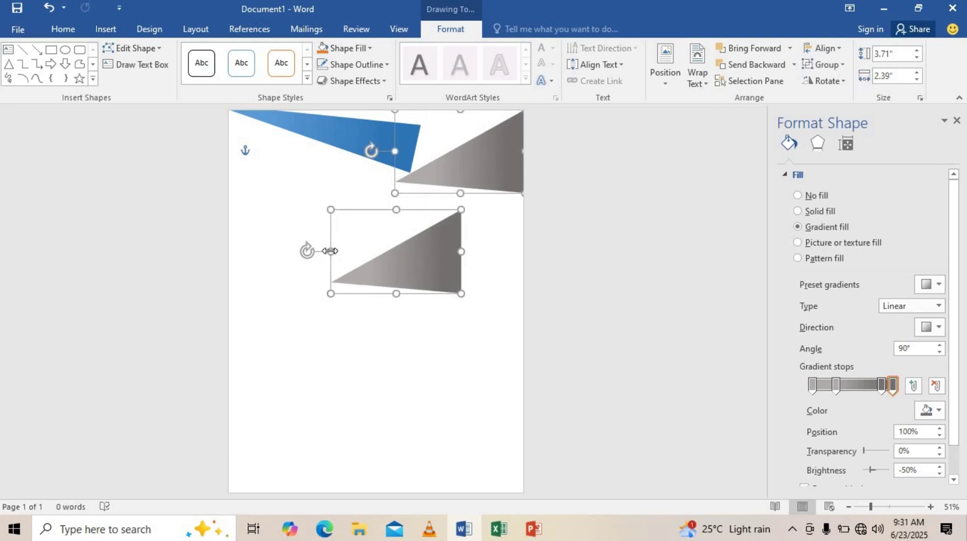
Reshape the copy into a left-pointing triangle and shrink it to 2.02 by 1.77 inches.
drag(328, 249, 310, 250)
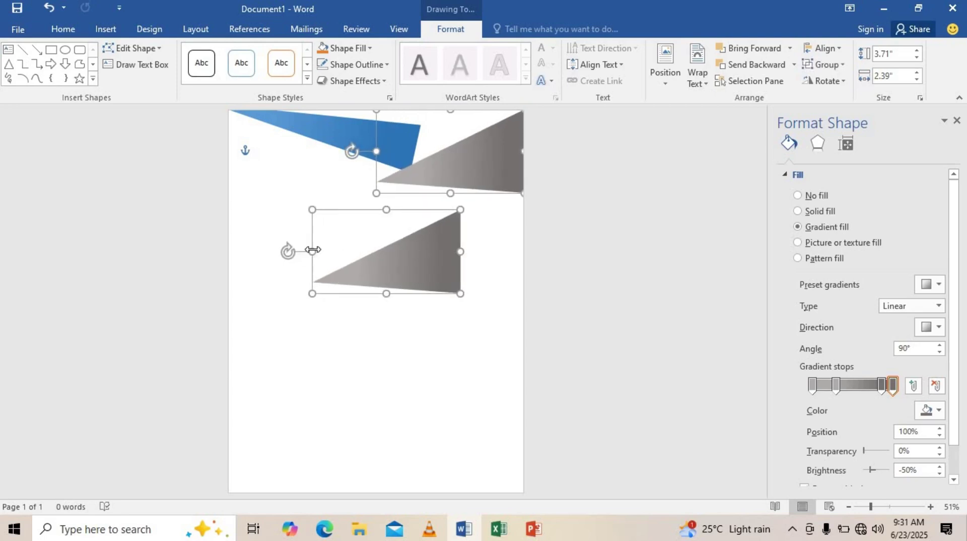
key(ctrl+z)
click(334, 248)
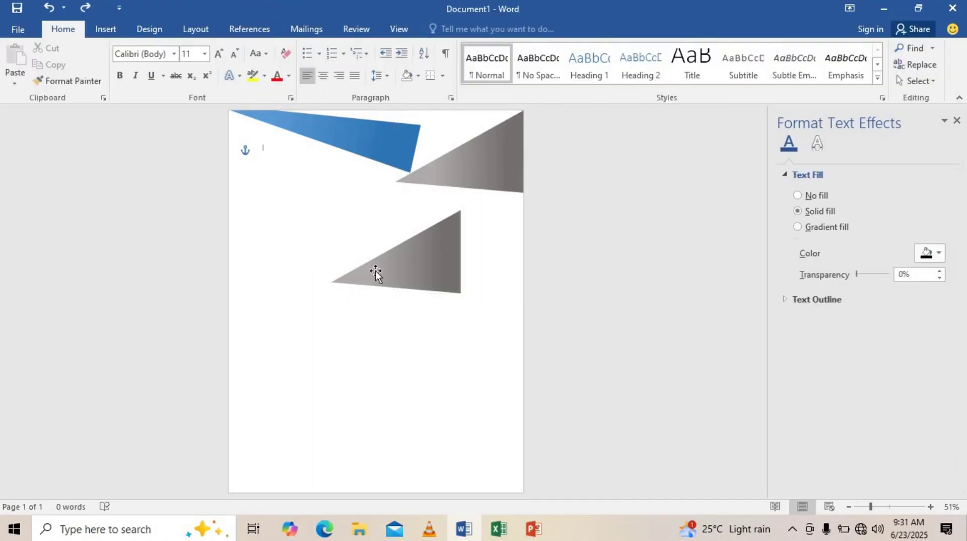
click(373, 274)
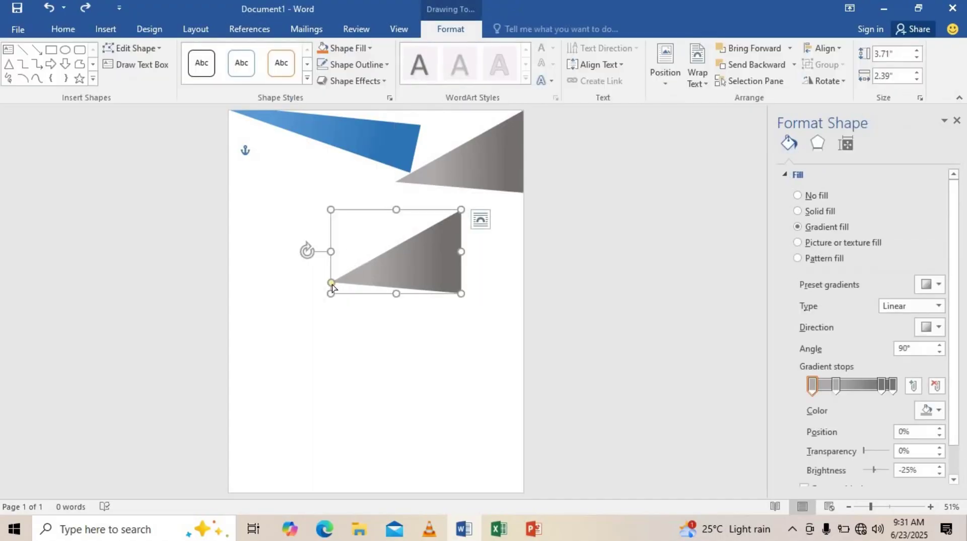
drag(331, 280, 331, 253)
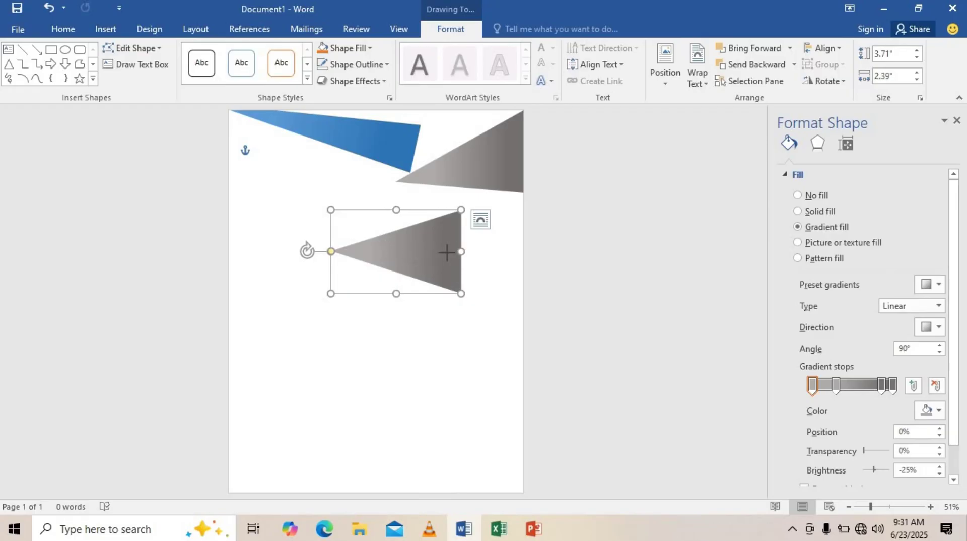
drag(461, 250, 402, 249)
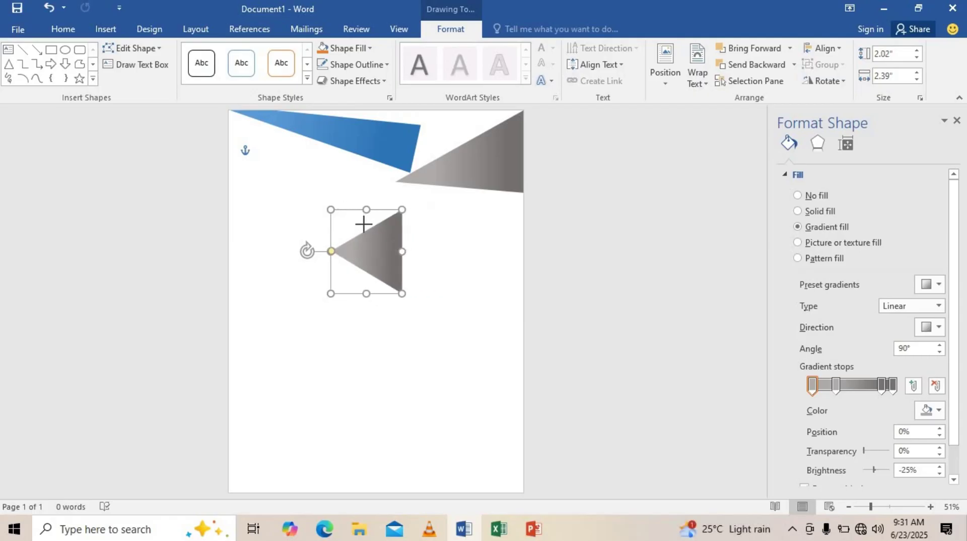
drag(362, 209, 363, 231)
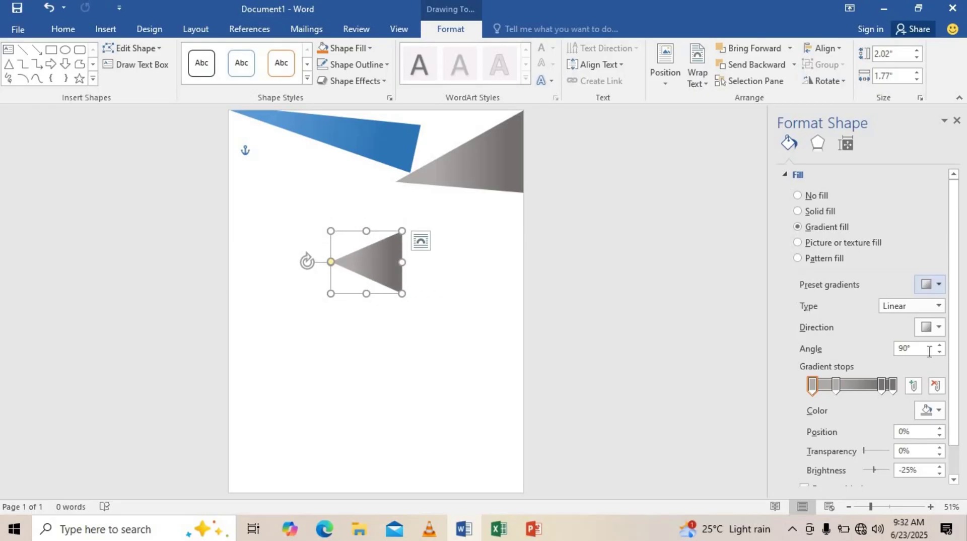
Give the small triangle a solid light-blue fill and nudge it right and down.
click(821, 212)
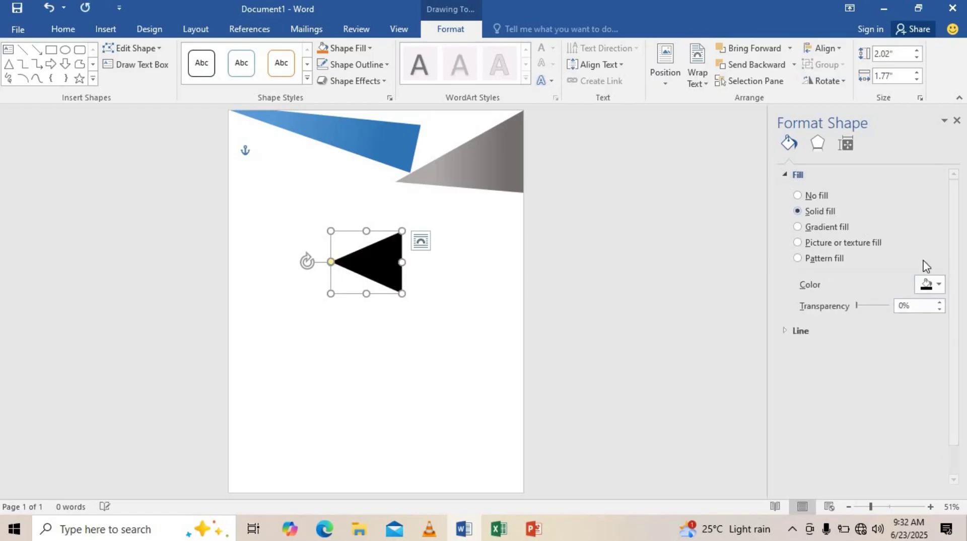
click(939, 285)
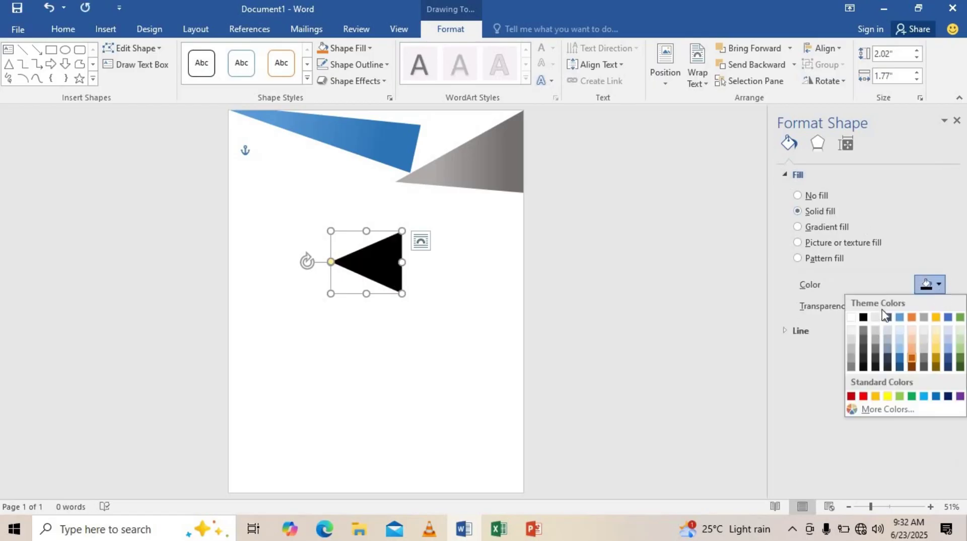
click(902, 356)
drag(384, 272, 407, 289)
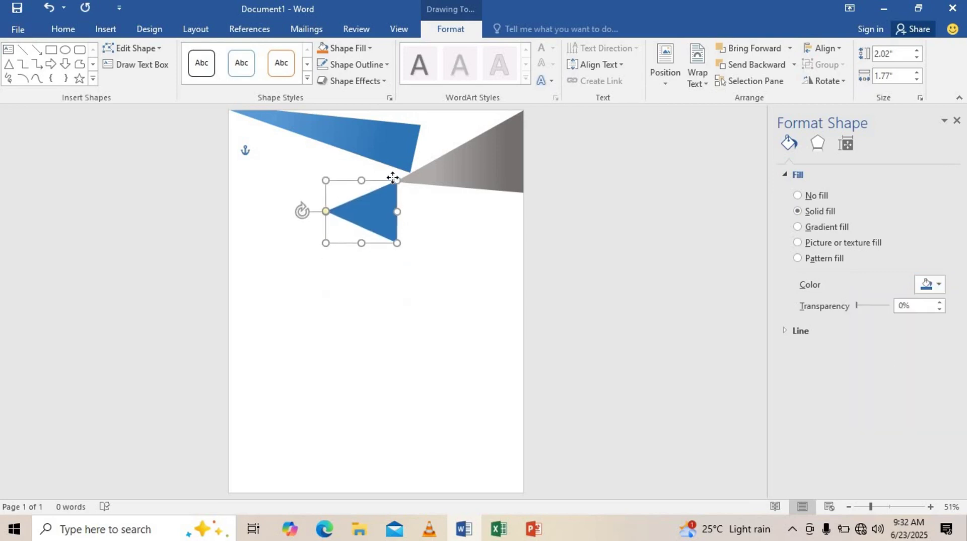
click(943, 289)
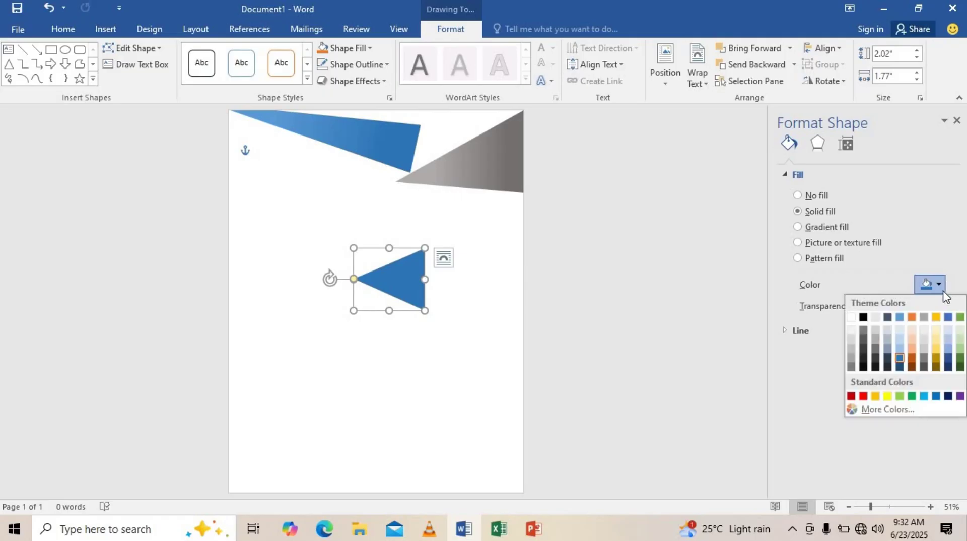
click(901, 318)
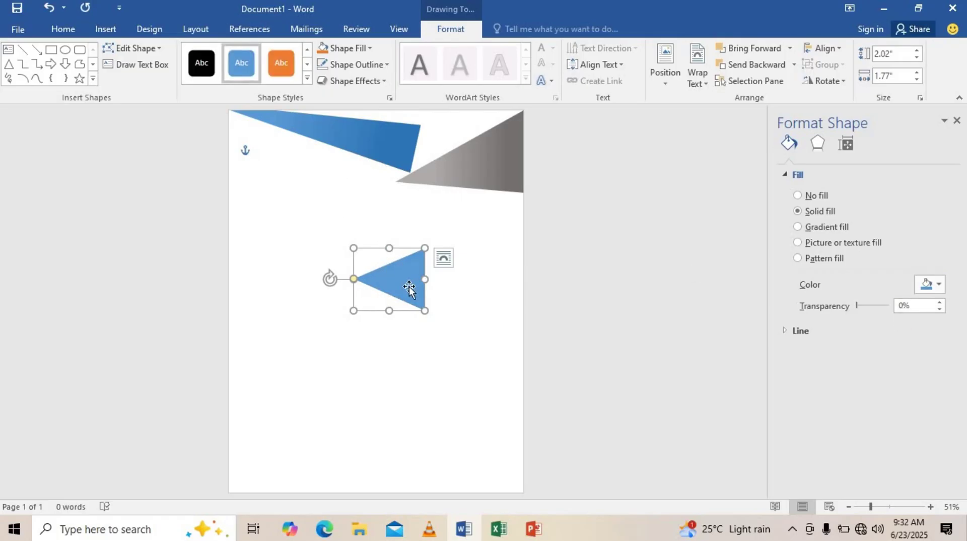
Move the light-blue triangle up over the band's tip, tilting and shortening it to match.
drag(409, 286, 400, 150)
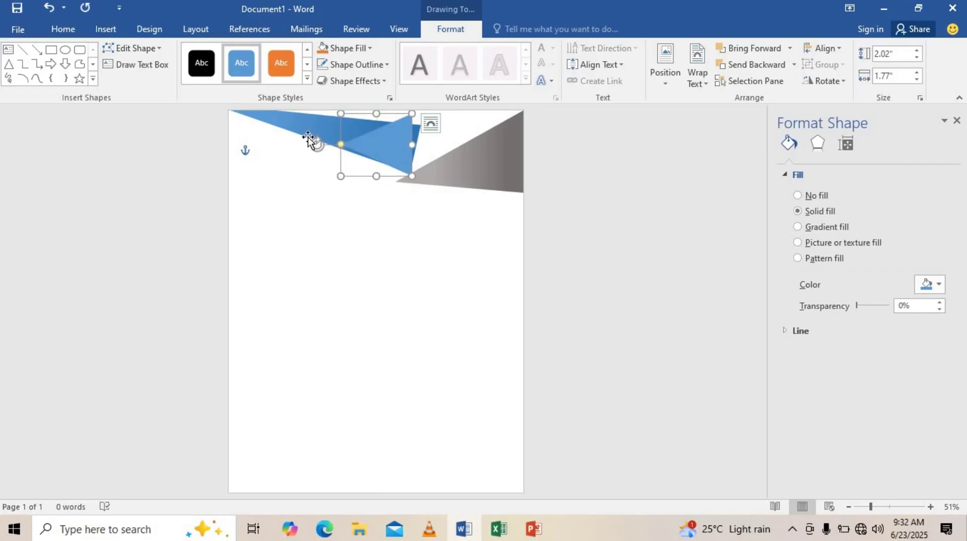
drag(316, 146, 312, 131)
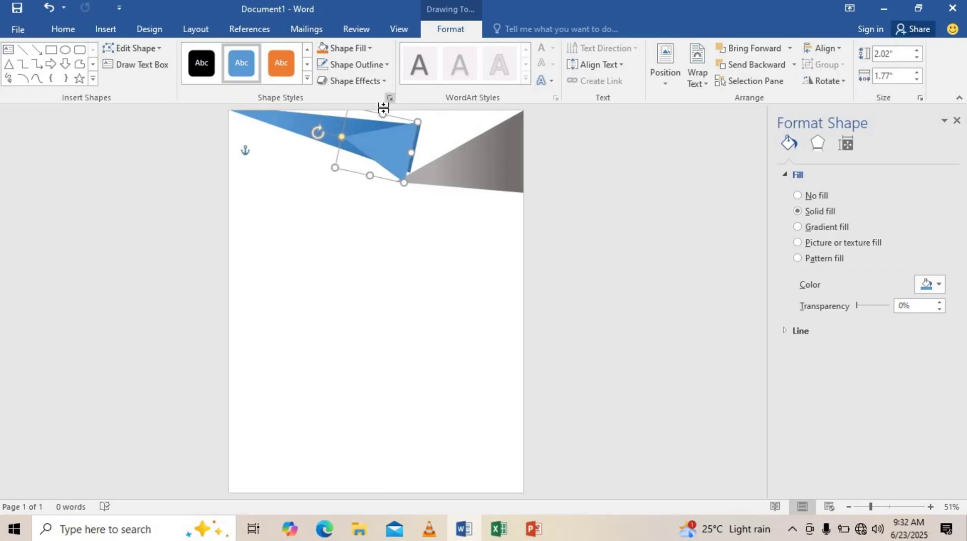
drag(383, 113, 383, 120)
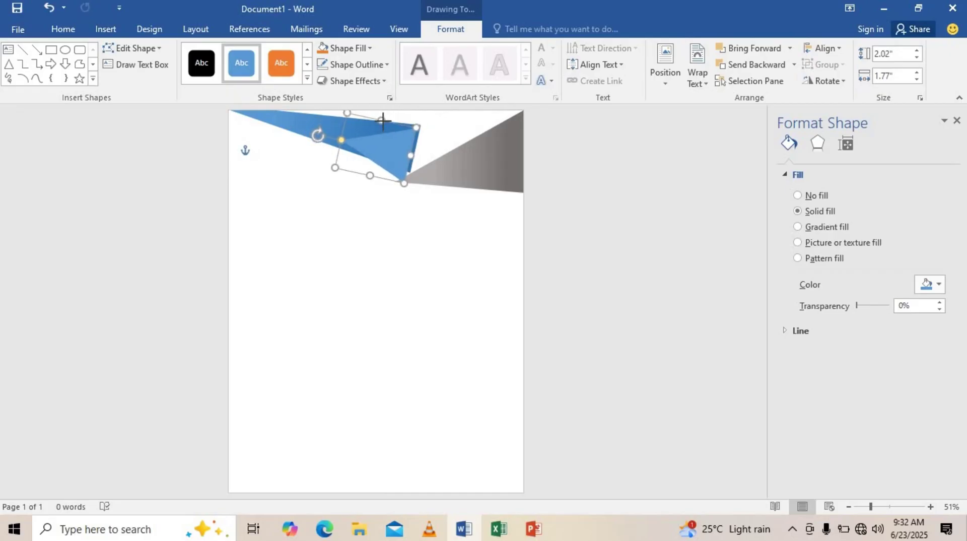
click(884, 505)
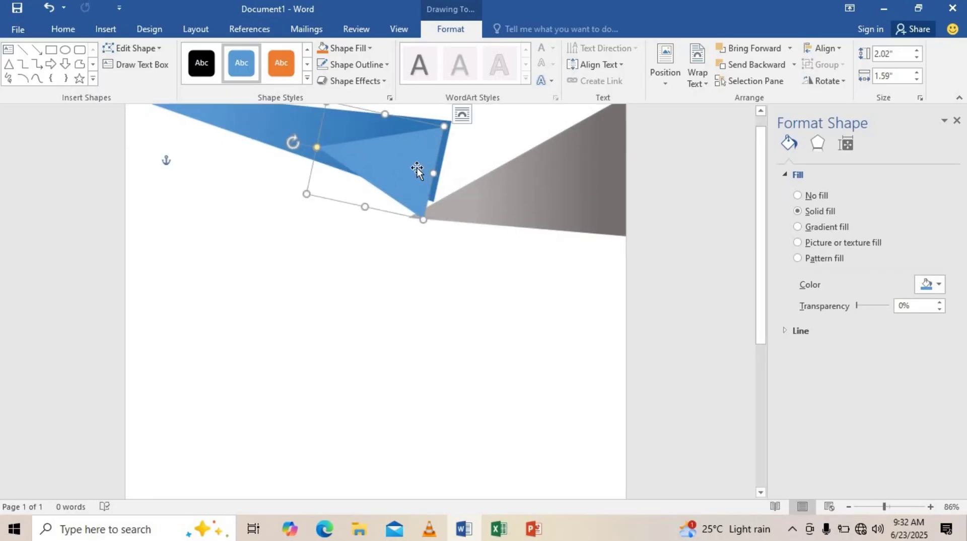
drag(417, 165, 422, 165)
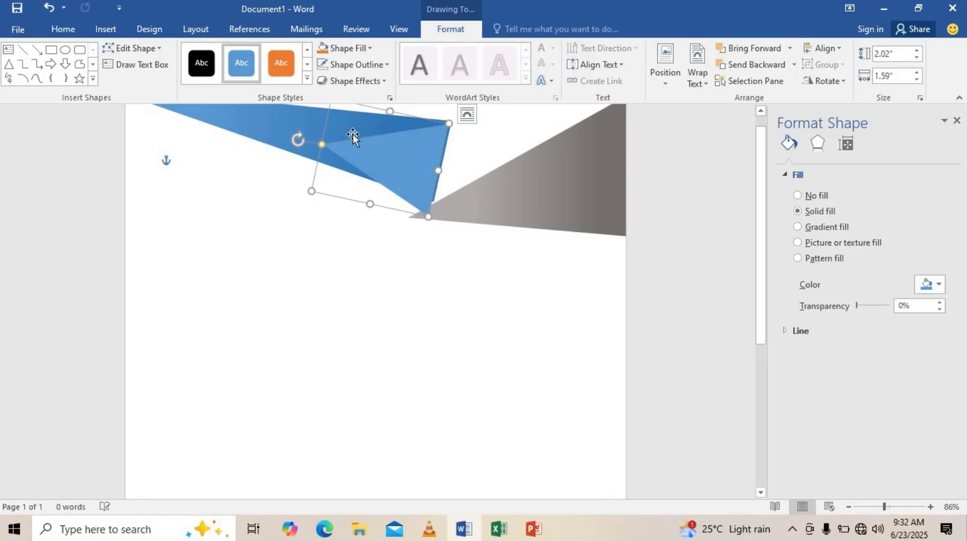
drag(298, 140, 298, 138)
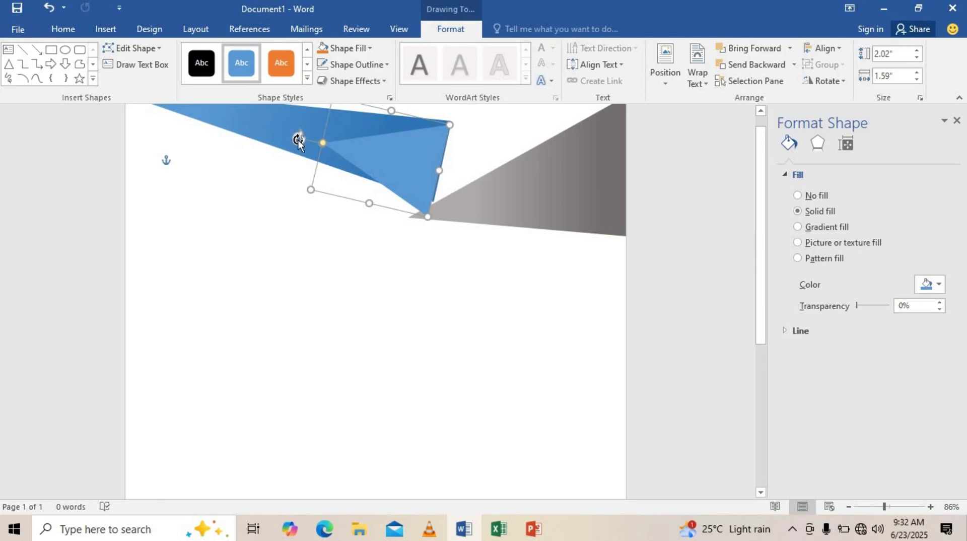
key(ctrl+z)
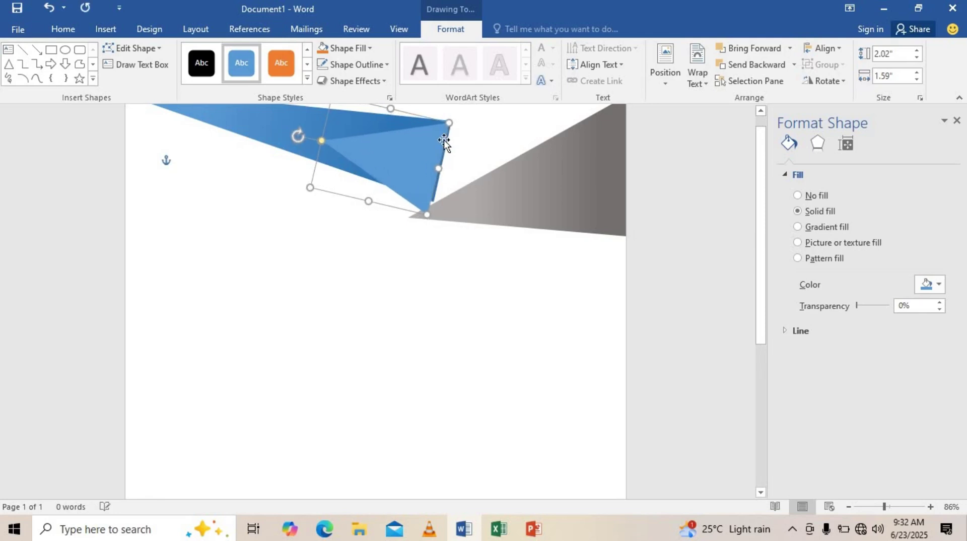
key(ctrl+z)
key(ctrl+z)
key(ctrl+z)
key(ctrl+z)
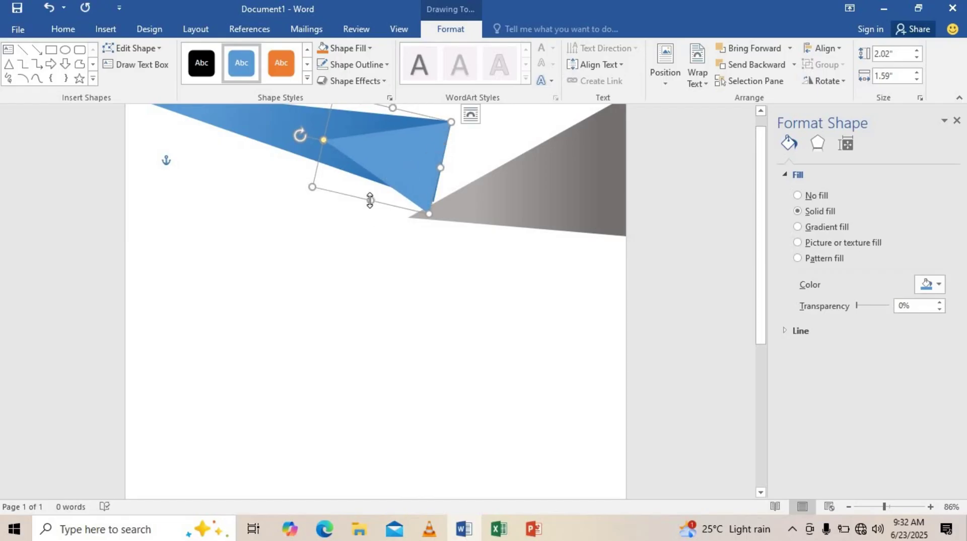
key(ctrl+z)
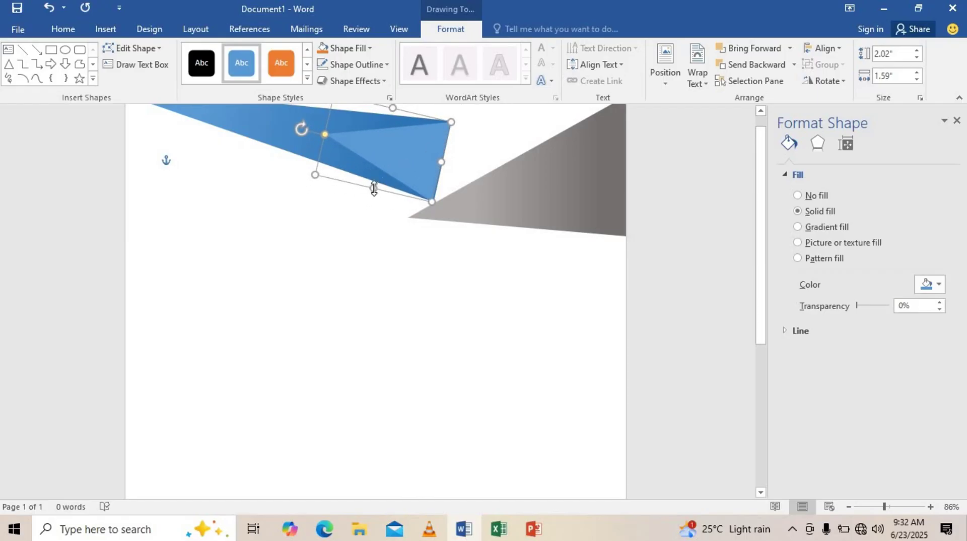
Narrow the light-blue triangle and swing its left tip downward.
drag(373, 188, 374, 187)
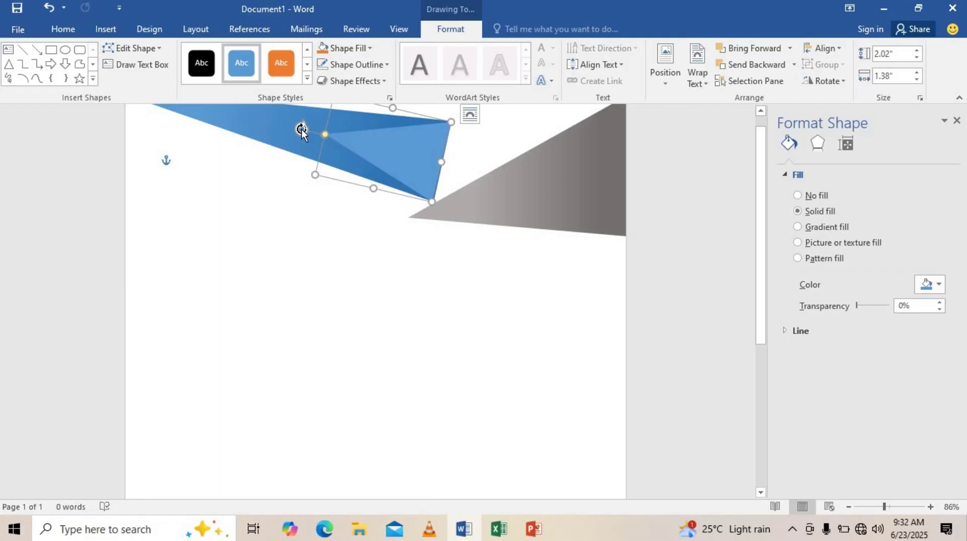
drag(301, 131, 301, 130)
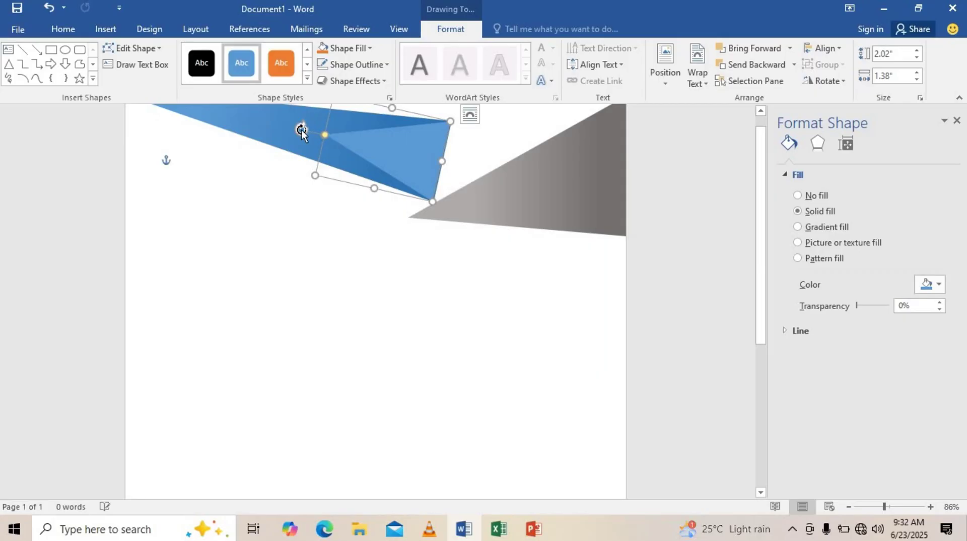
key(ctrl+z)
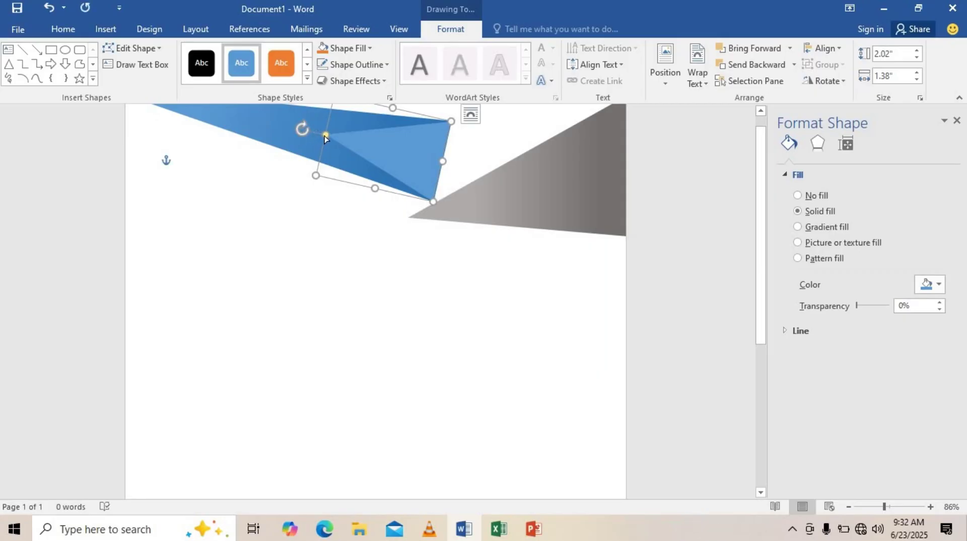
click(339, 156)
drag(339, 156, 354, 167)
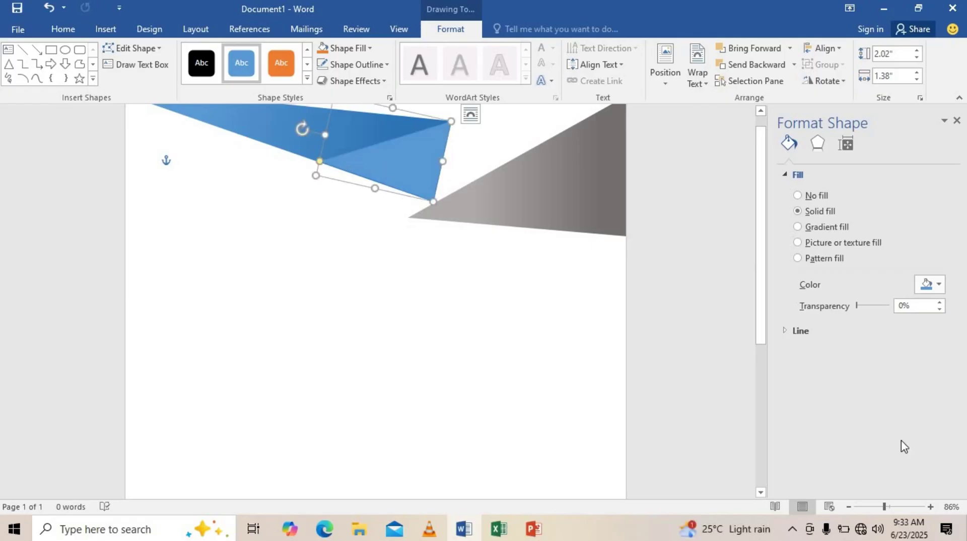
Resize the light-blue triangle to 1.6 inches tall and zoom the view to 89%.
drag(875, 507, 869, 507)
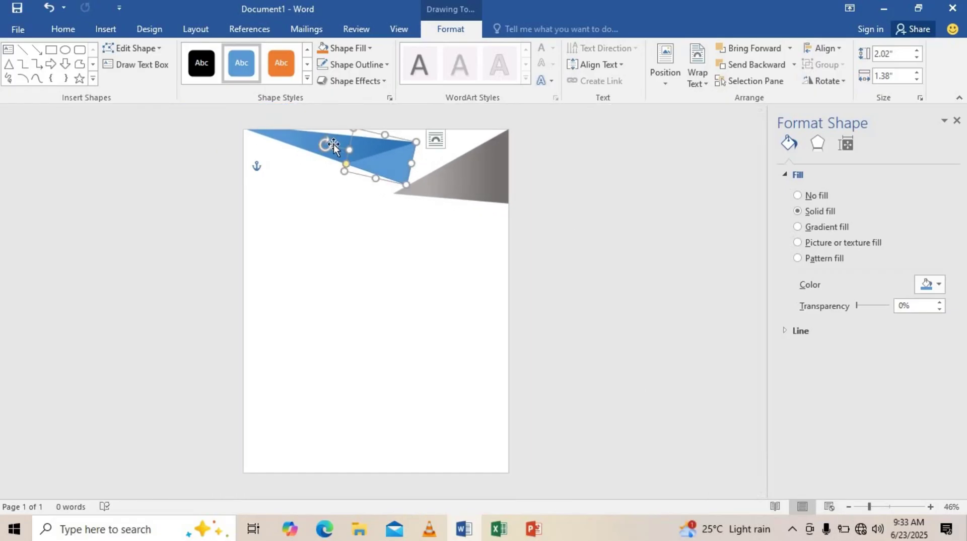
drag(349, 151, 361, 151)
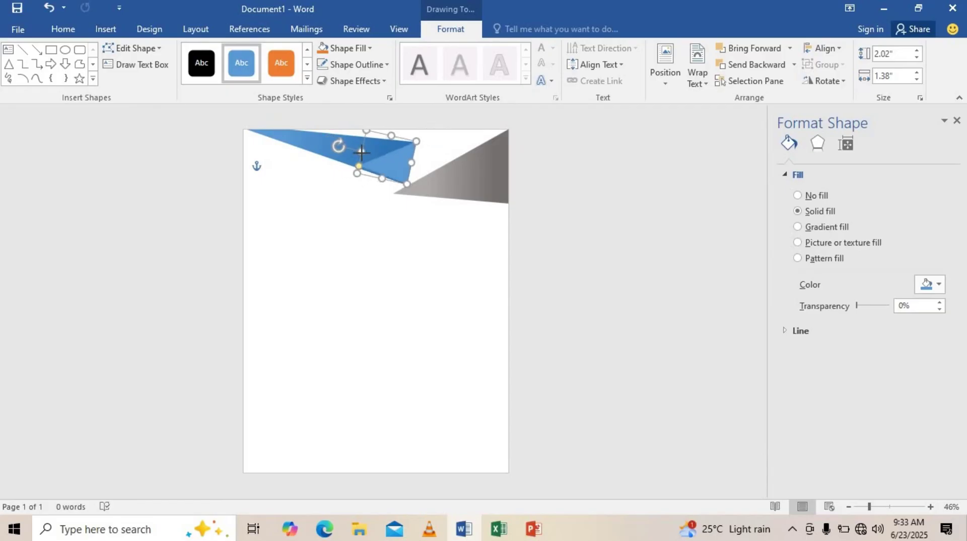
drag(361, 152, 362, 153)
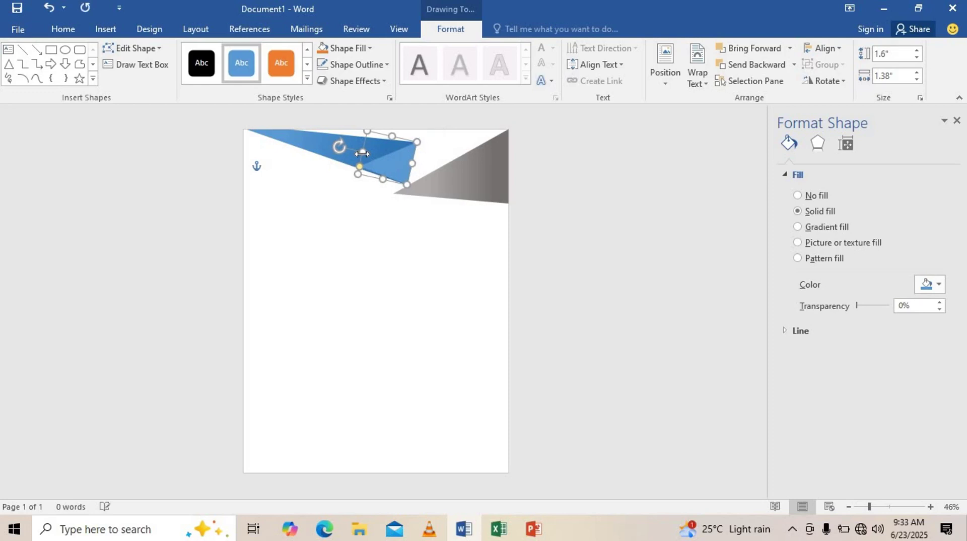
click(421, 209)
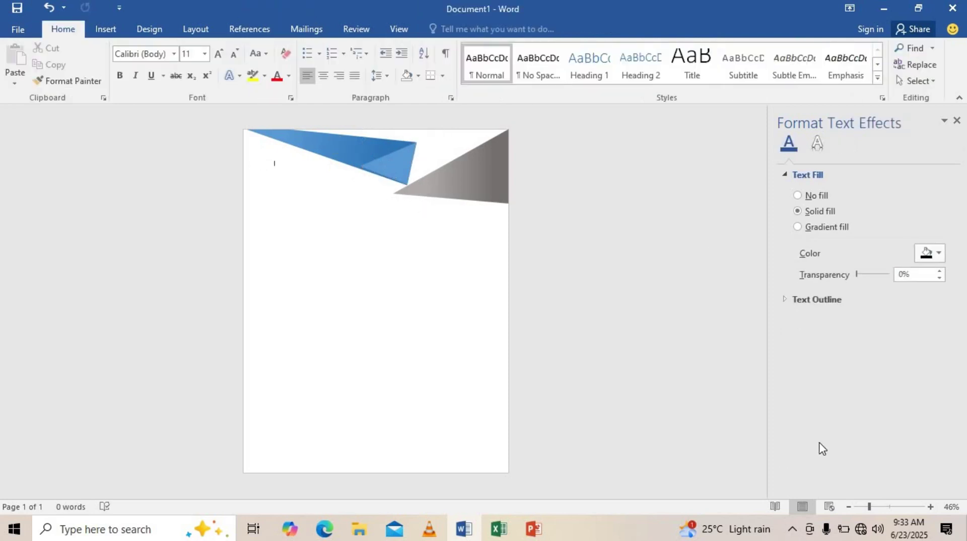
click(881, 507)
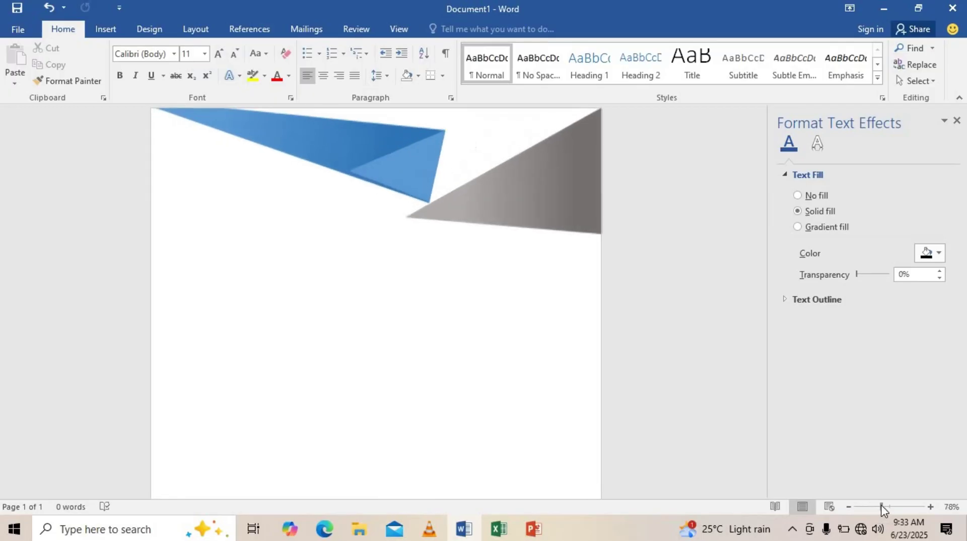
drag(881, 507, 886, 507)
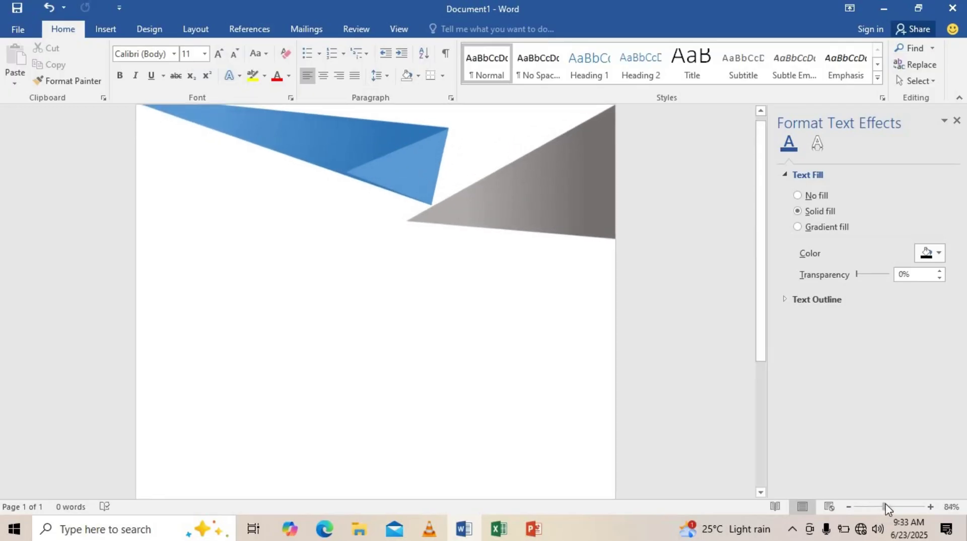
click(412, 177)
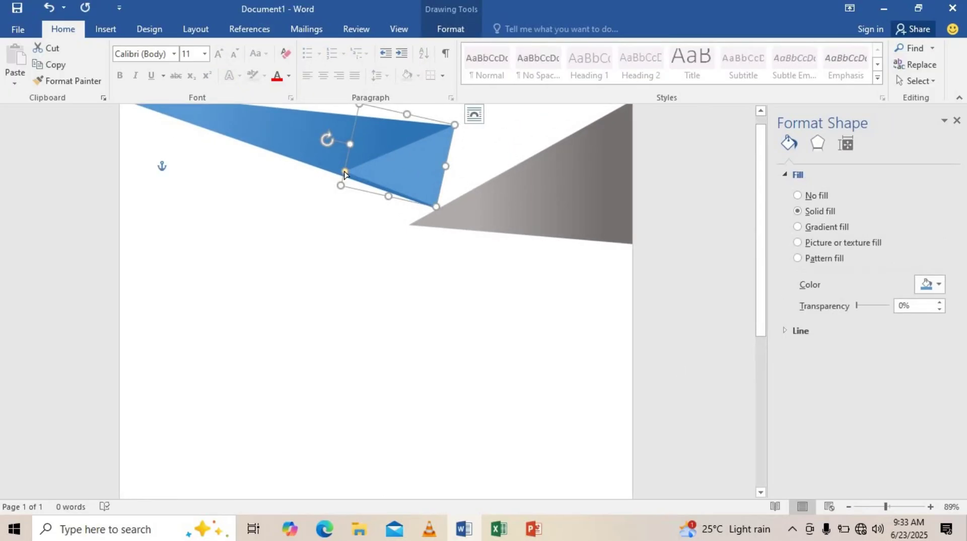
Copy the light-blue triangle, reshape and shrink it, and move it beside the blue band's tip.
click(345, 176)
click(345, 177)
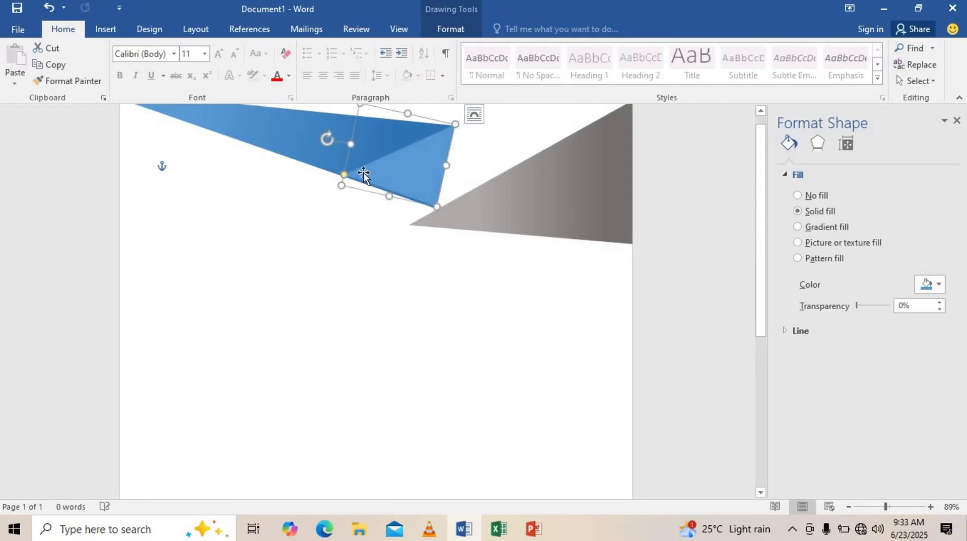
drag(393, 177, 331, 296)
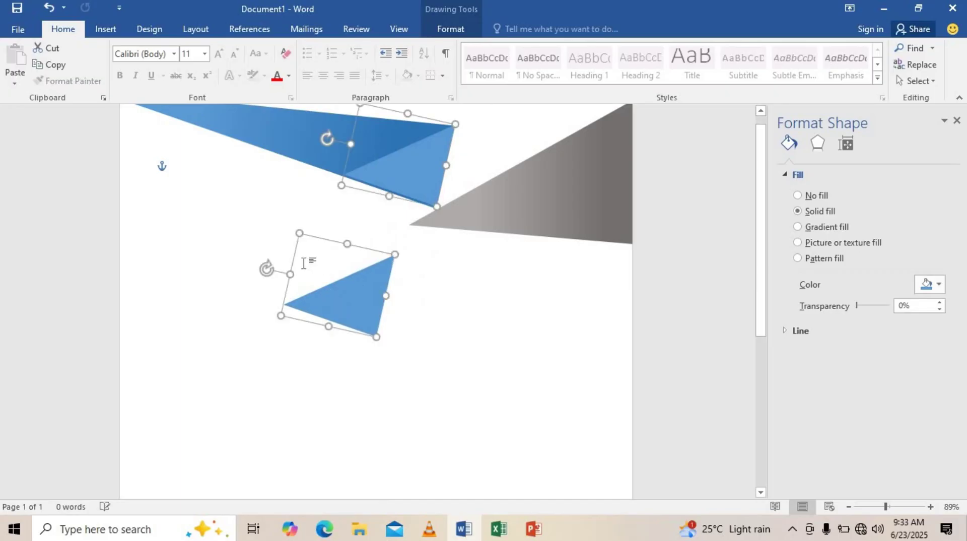
click(616, 305)
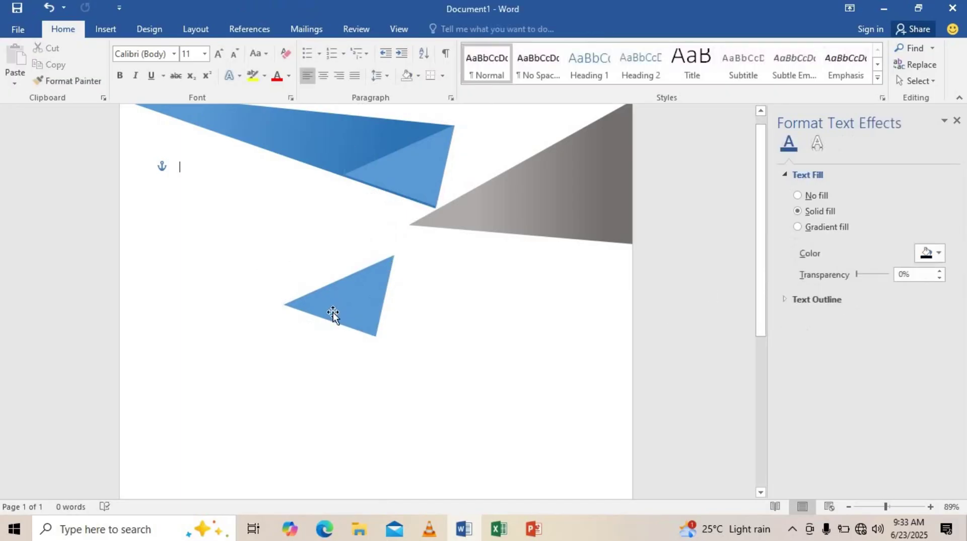
click(318, 280)
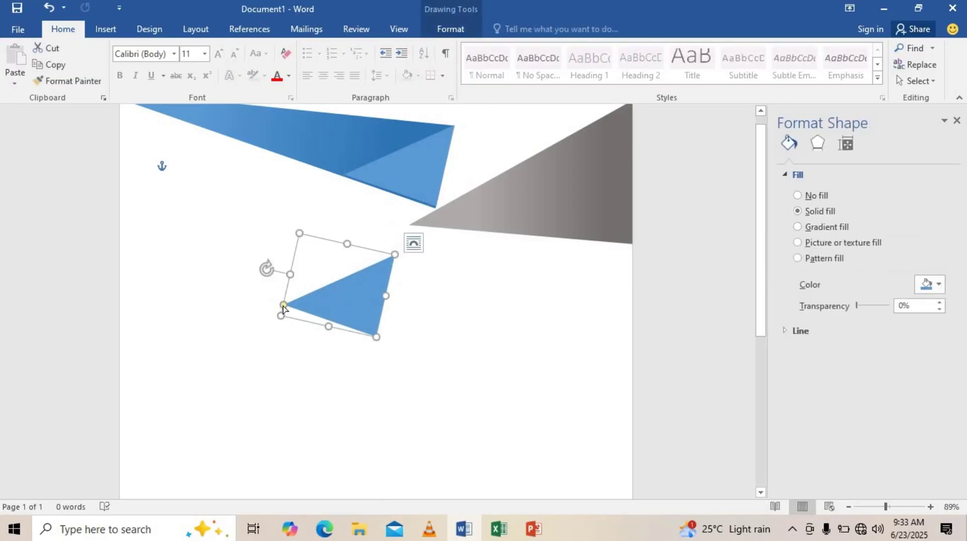
mouse_move(283, 305)
mouse_down()
mouse_move(290, 276)
mouse_move(427, 274)
mouse_move(409, 268)
mouse_up()
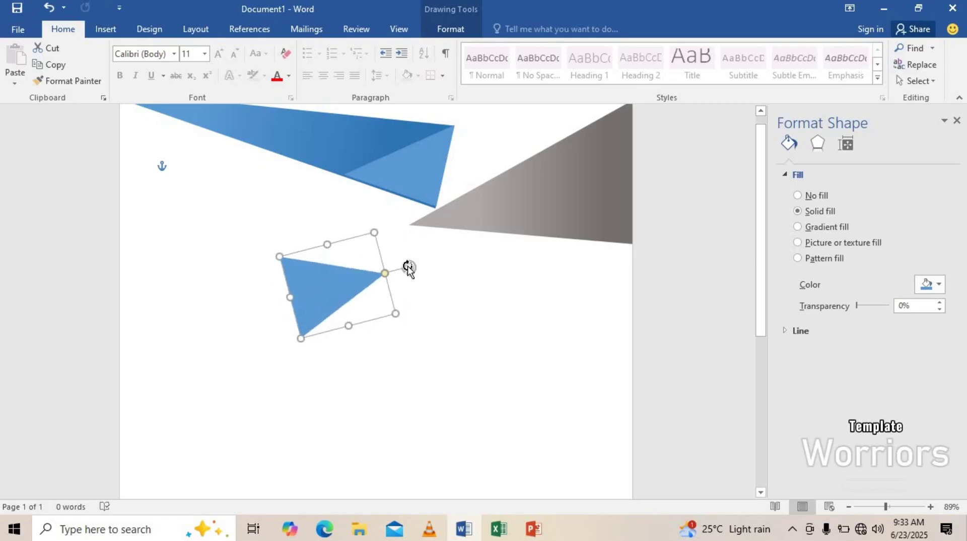
drag(373, 229, 323, 306)
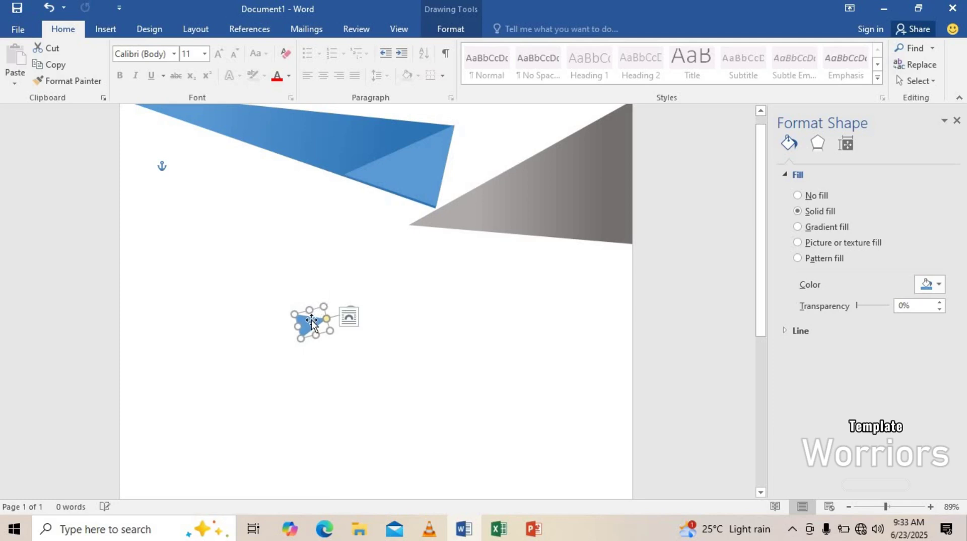
drag(312, 320, 360, 217)
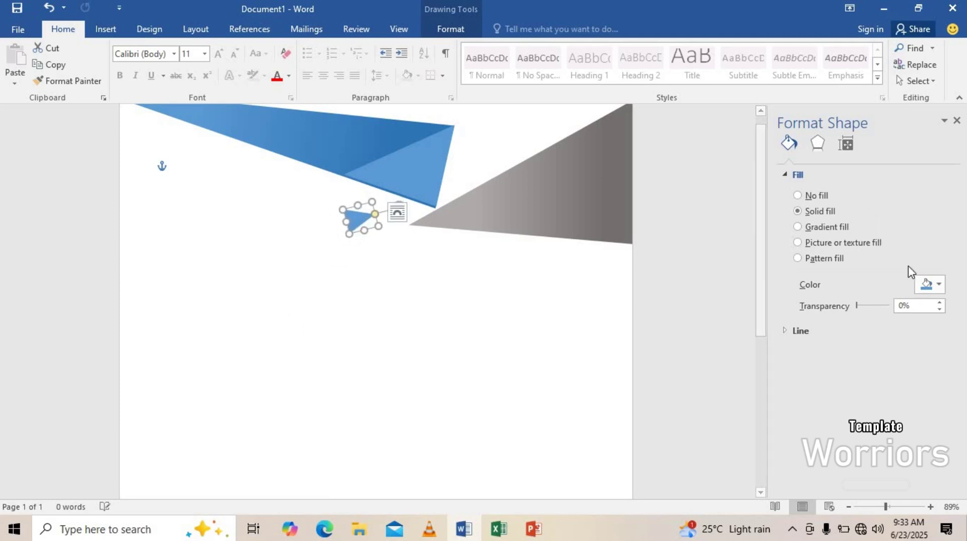
Fill the small triangle dark grey and tuck it against the blue band's tip.
click(930, 283)
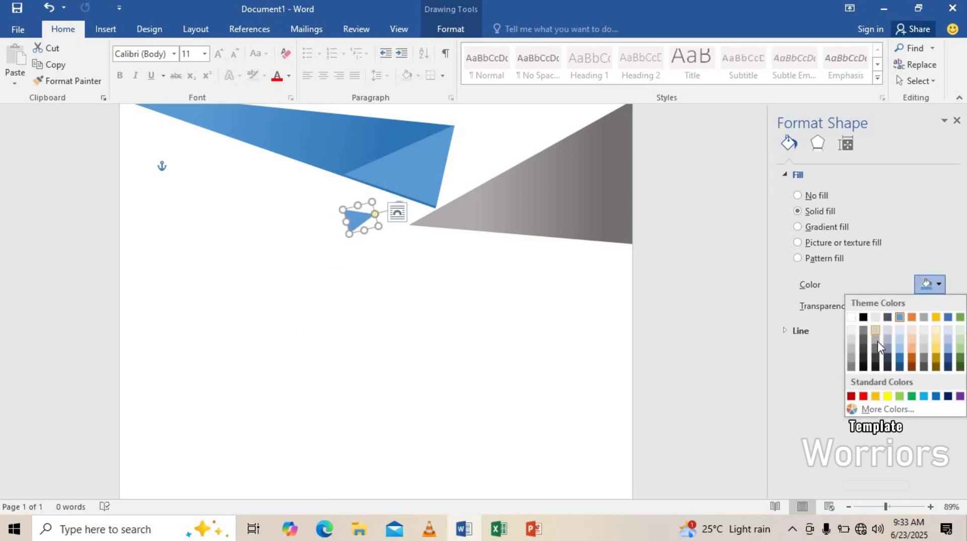
click(878, 343)
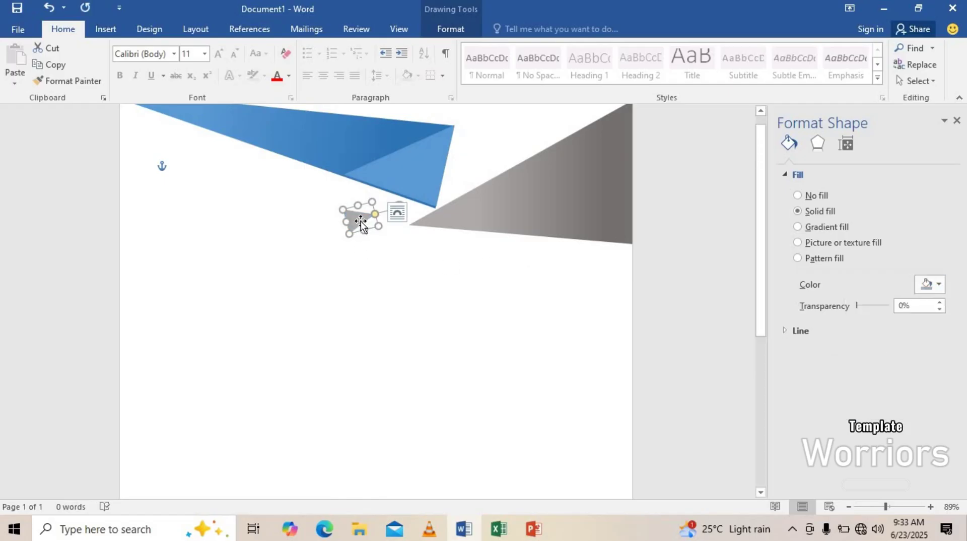
drag(376, 223, 417, 220)
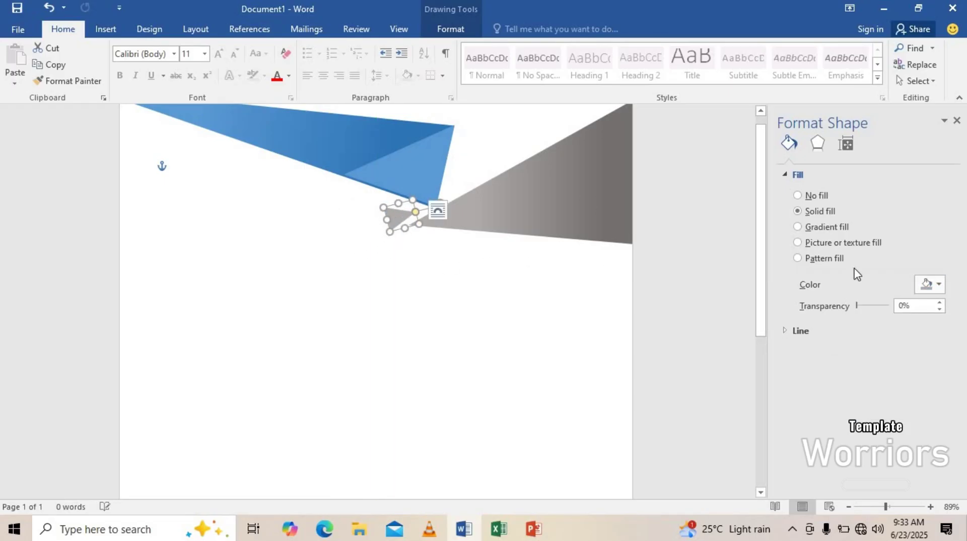
click(938, 286)
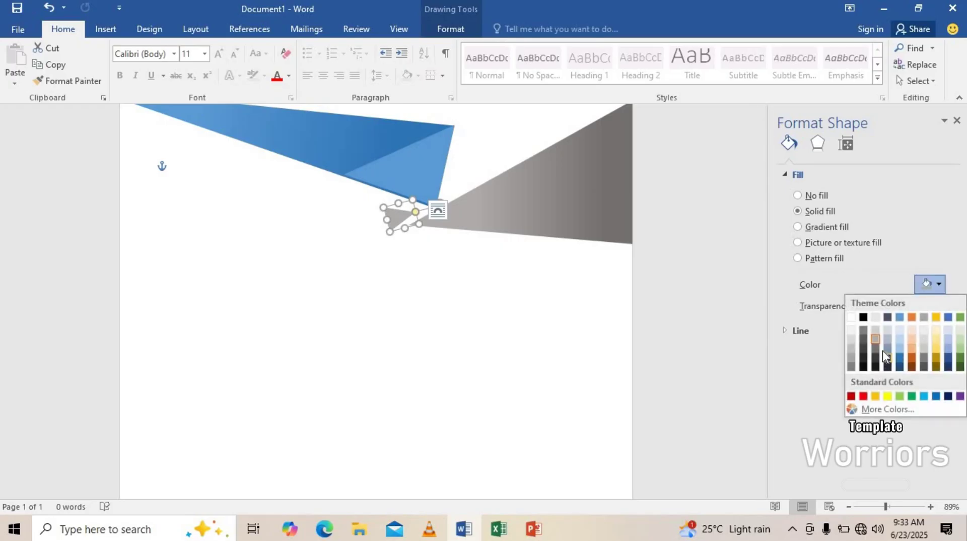
click(878, 347)
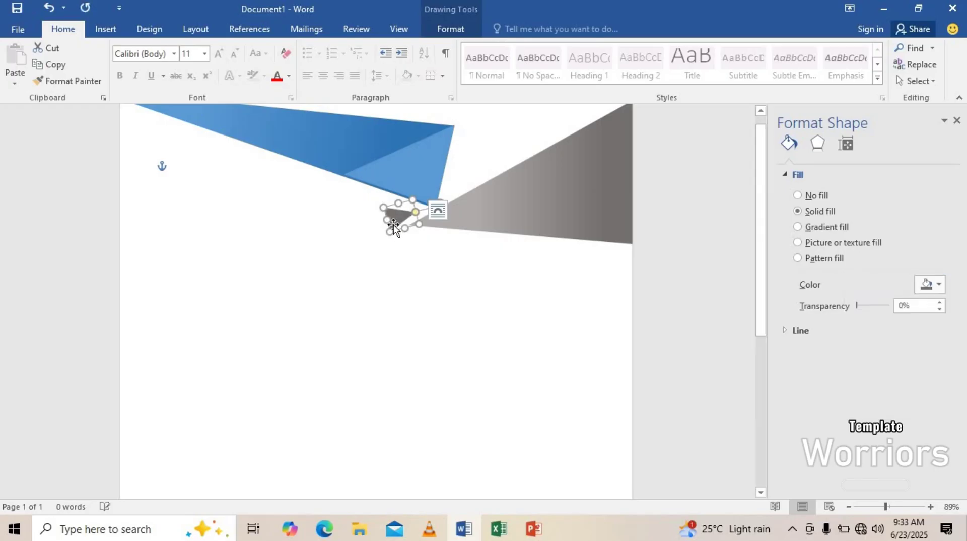
drag(395, 223, 406, 219)
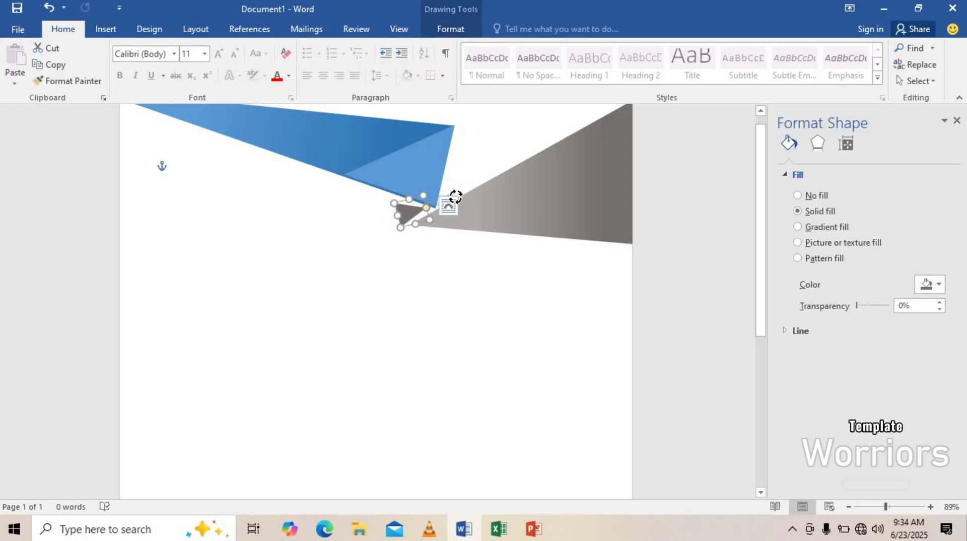
Rotate and nudge the small dark gray triangle into the gap below the blue band's tip, checking its fit.
mouse_move(453, 204)
mouse_down()
mouse_move(416, 211)
mouse_move(423, 224)
mouse_up()
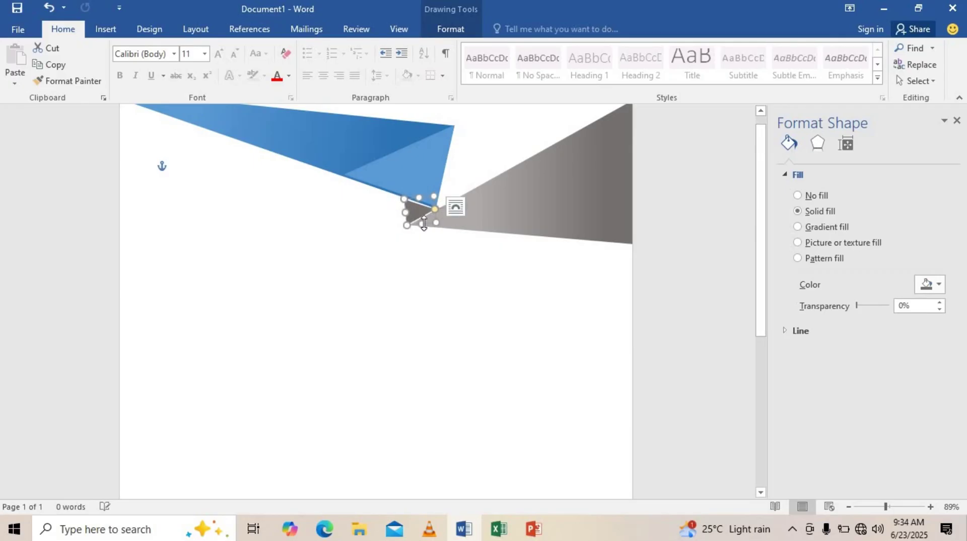
key(Right)
key(Up)
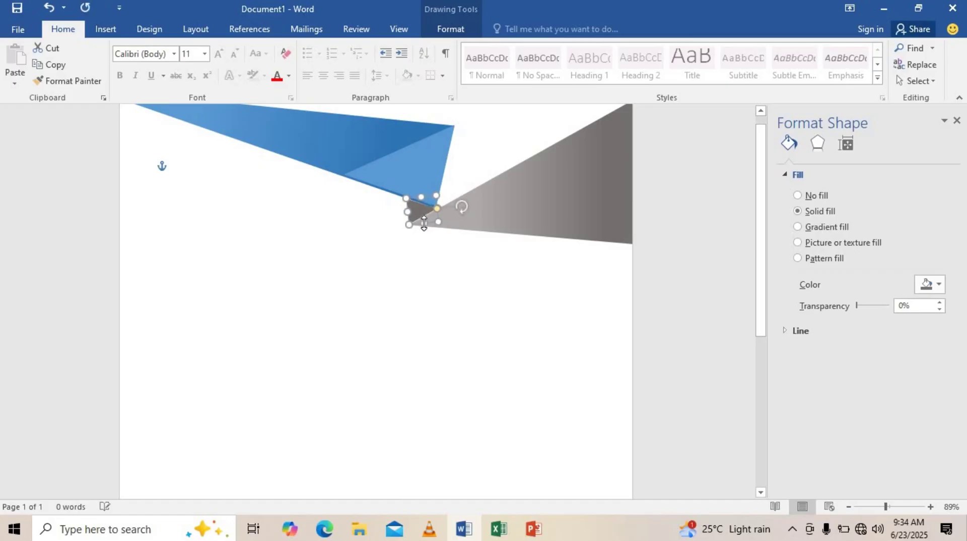
key(Down)
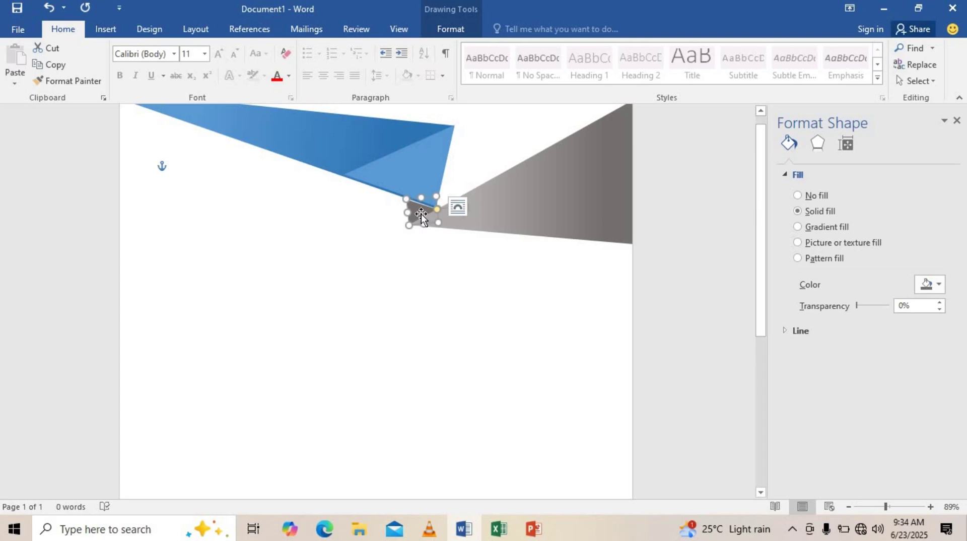
drag(421, 216, 423, 214)
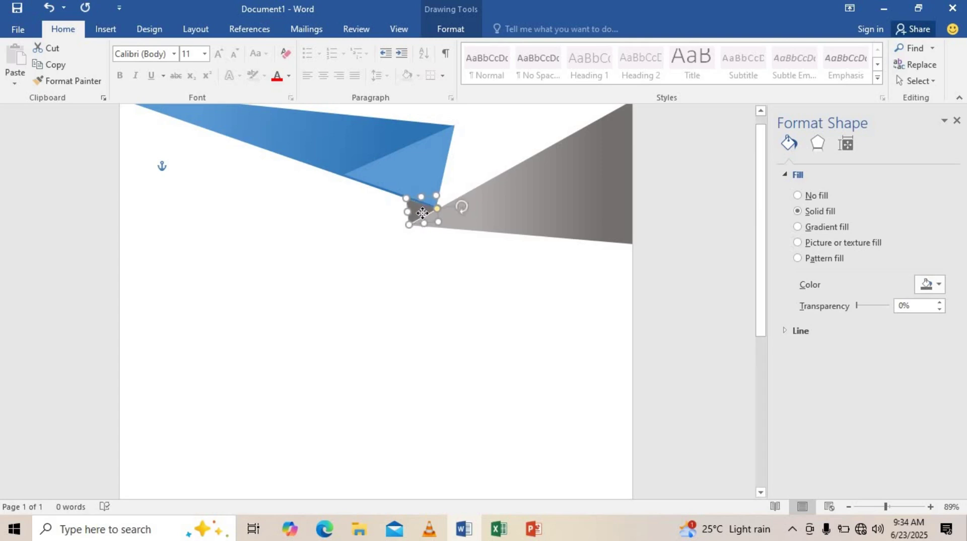
click(410, 266)
click(412, 217)
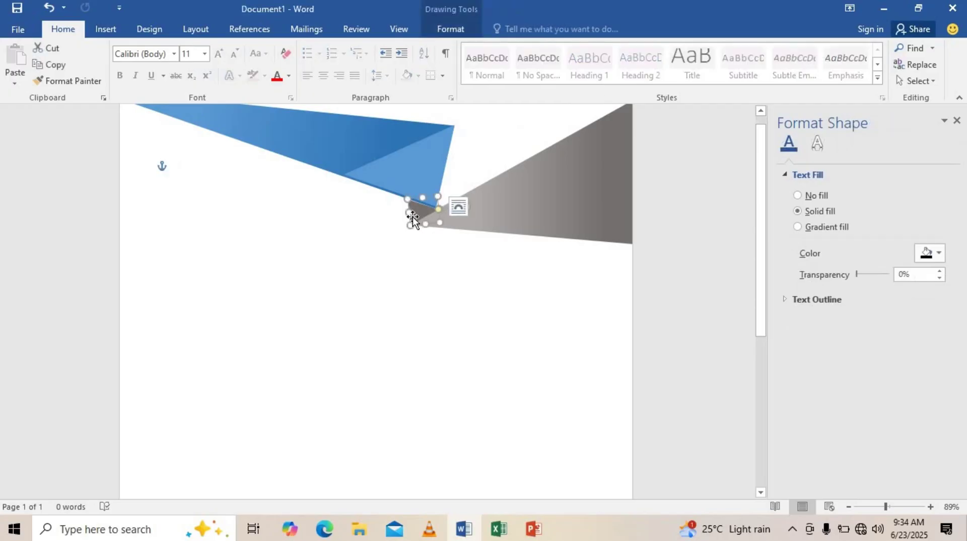
click(425, 237)
click(417, 207)
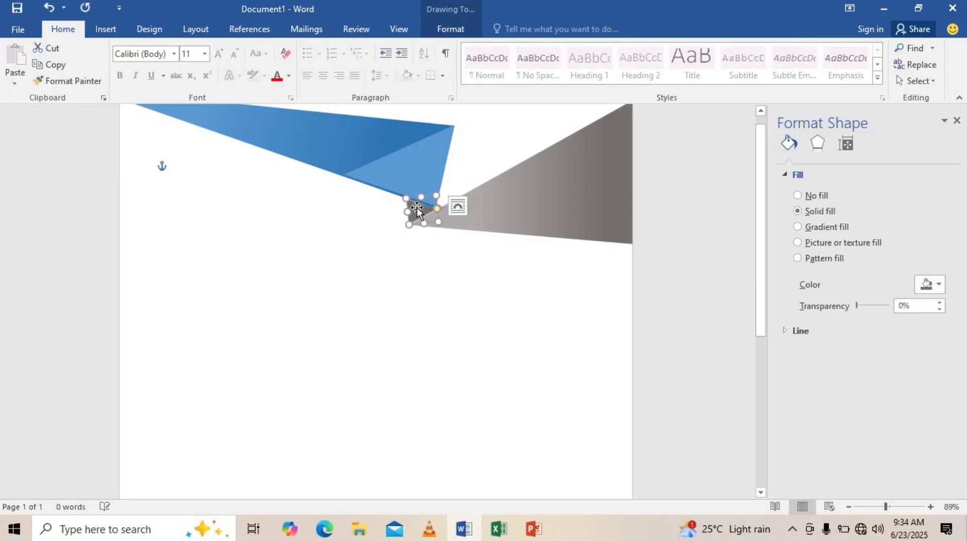
click(433, 238)
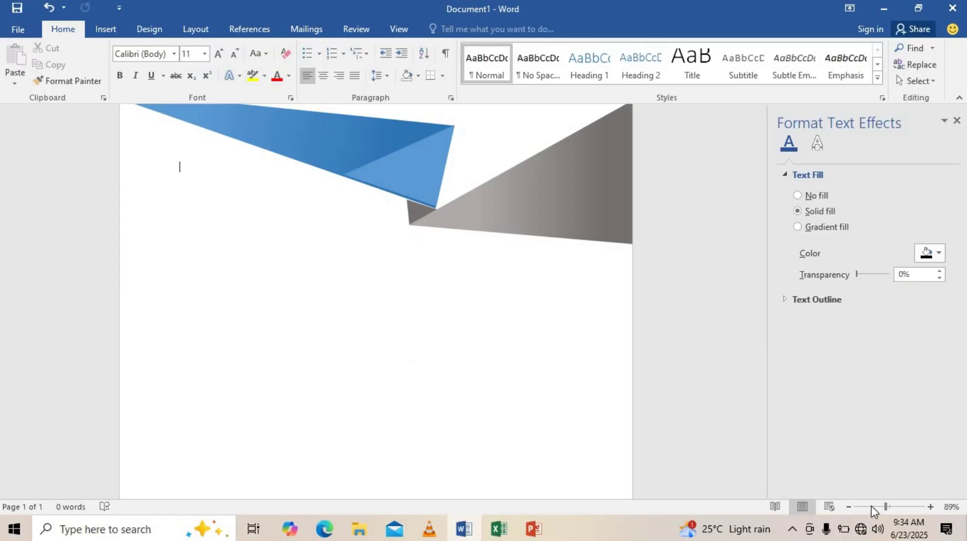
Copy the gray header triangle down to the lower left of the page.
drag(873, 506, 871, 507)
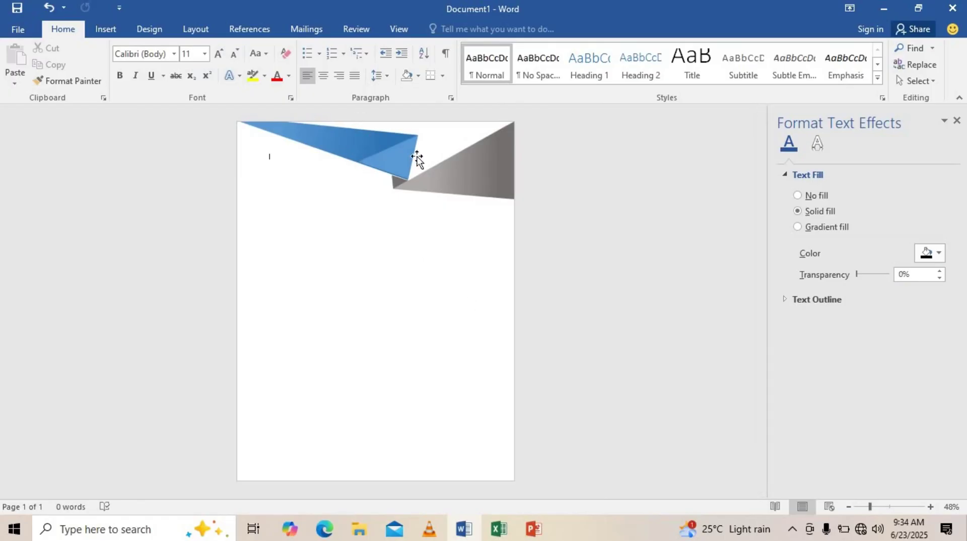
click(459, 173)
mouse_move(459, 174)
mouse_down()
mouse_move(348, 302)
mouse_move(365, 388)
mouse_up()
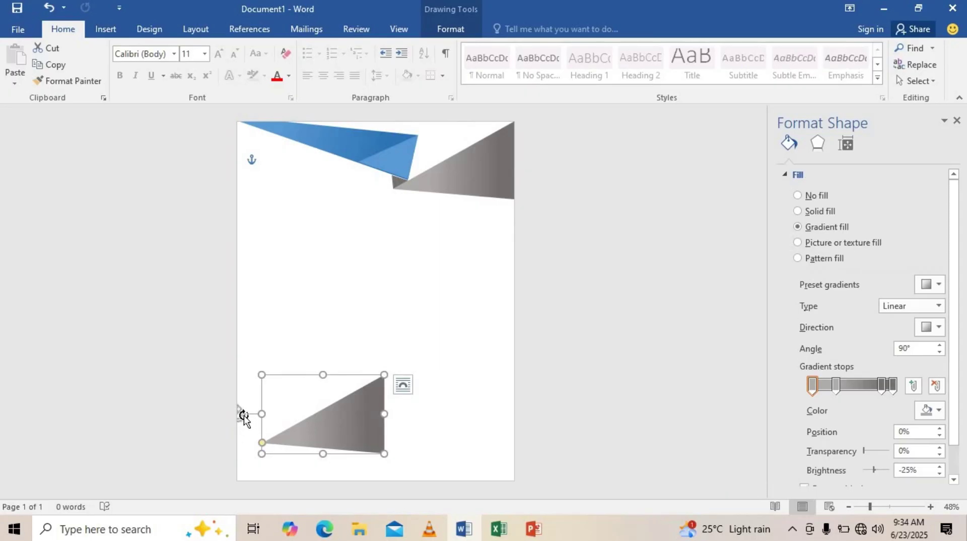
Flip the copy, shrink it to about half size, set it in the bottom-left corner, and stretch it taller.
mouse_move(241, 413)
mouse_down()
mouse_move(427, 401)
mouse_move(423, 412)
mouse_up()
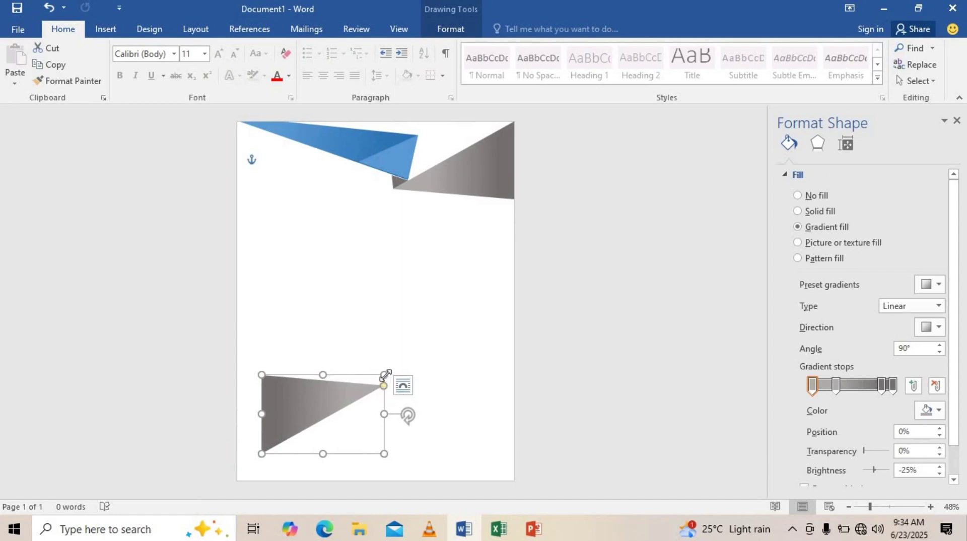
drag(368, 382, 325, 416)
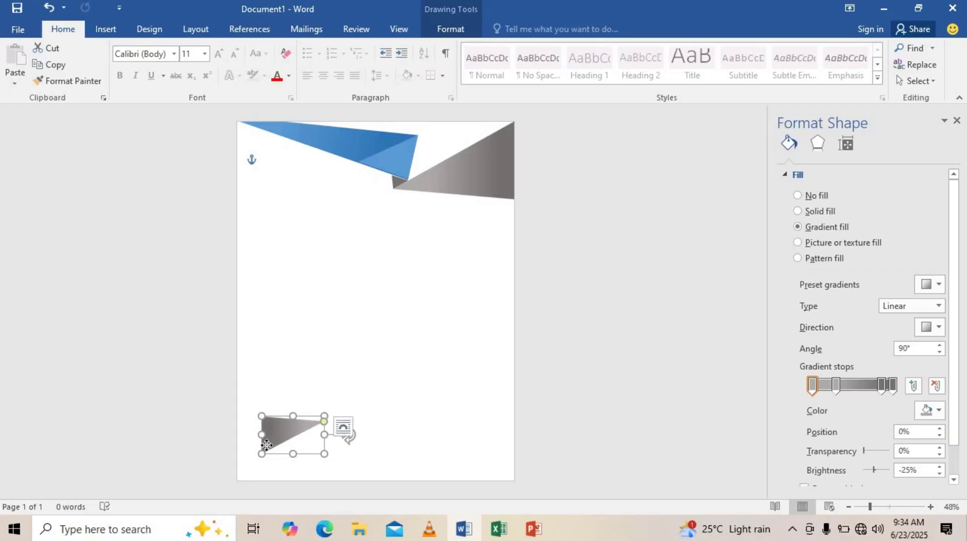
drag(265, 453, 245, 469)
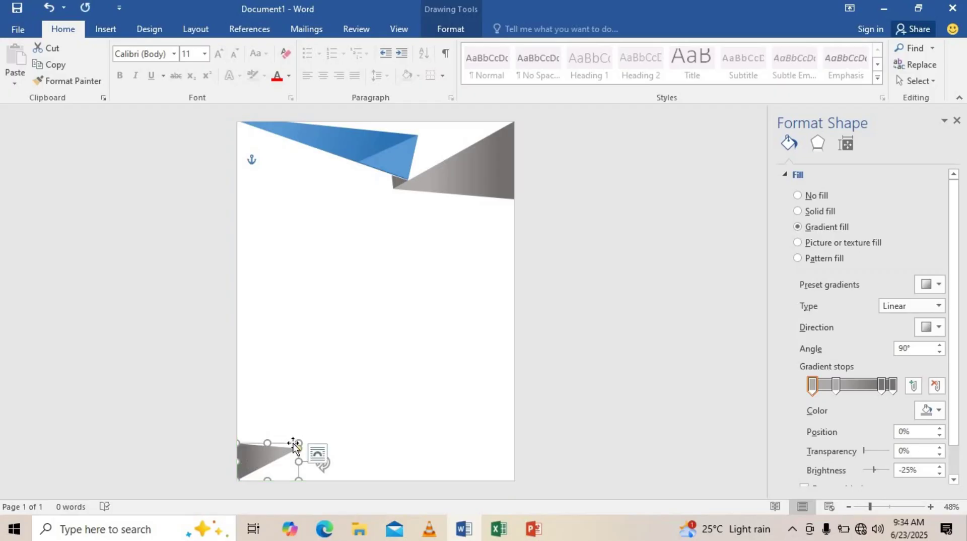
drag(299, 441, 300, 436)
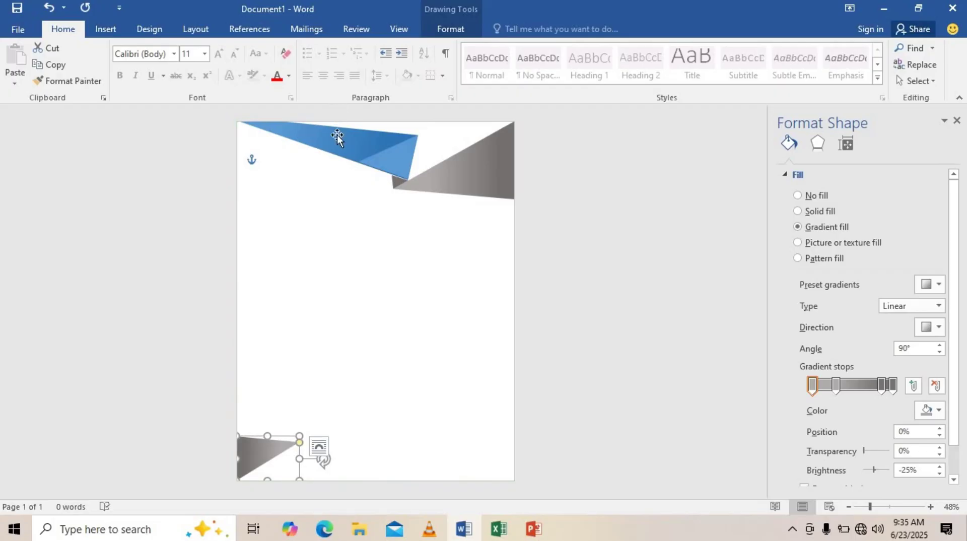
Copy the blue header triangle down, shrink it, and tilt it to a flatter angle beside the gray triangle.
click(337, 147)
drag(338, 149, 421, 405)
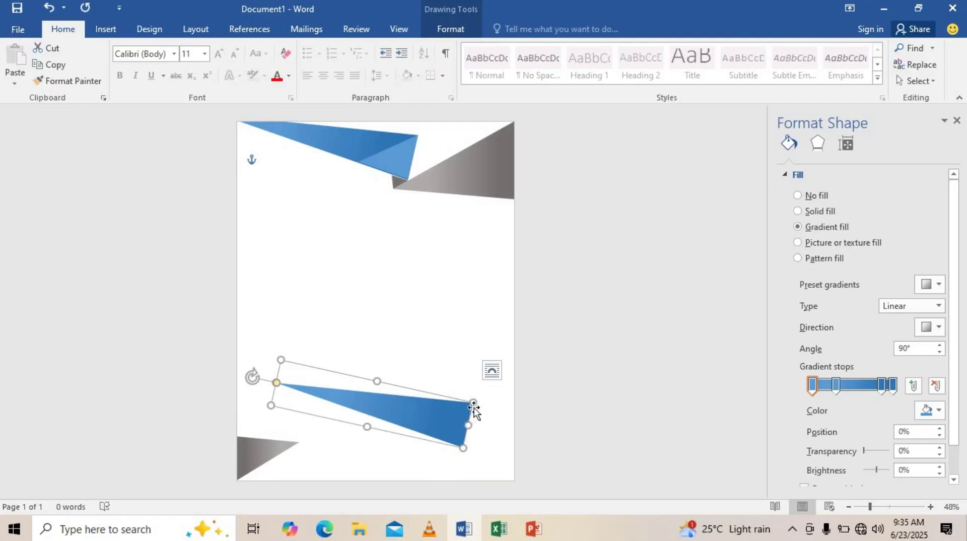
drag(473, 403, 404, 407)
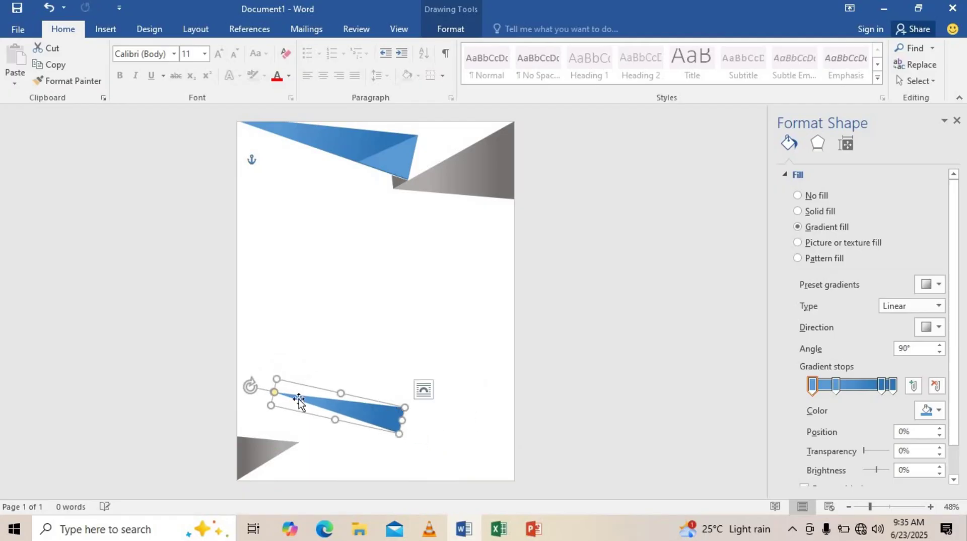
mouse_move(249, 385)
mouse_down()
mouse_move(423, 448)
mouse_move(434, 441)
mouse_up()
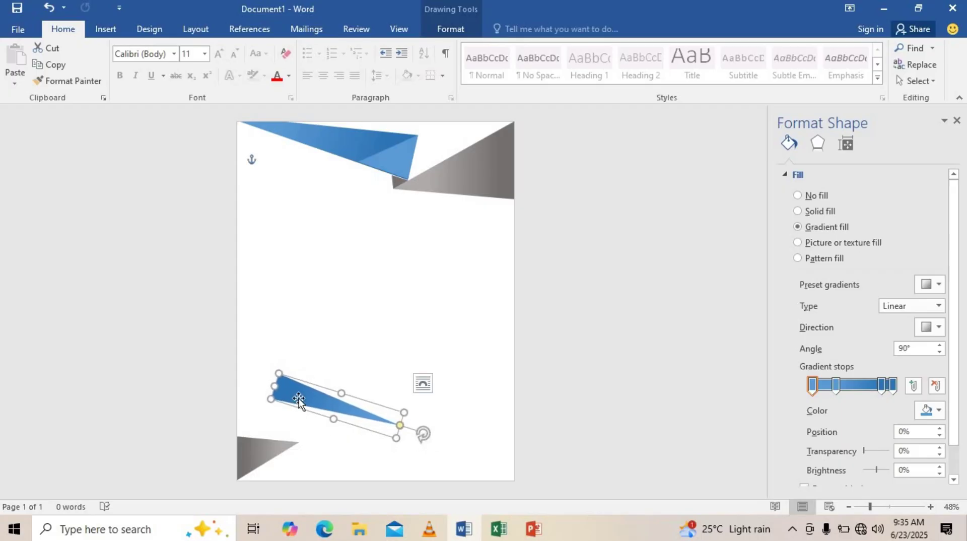
drag(299, 400, 304, 440)
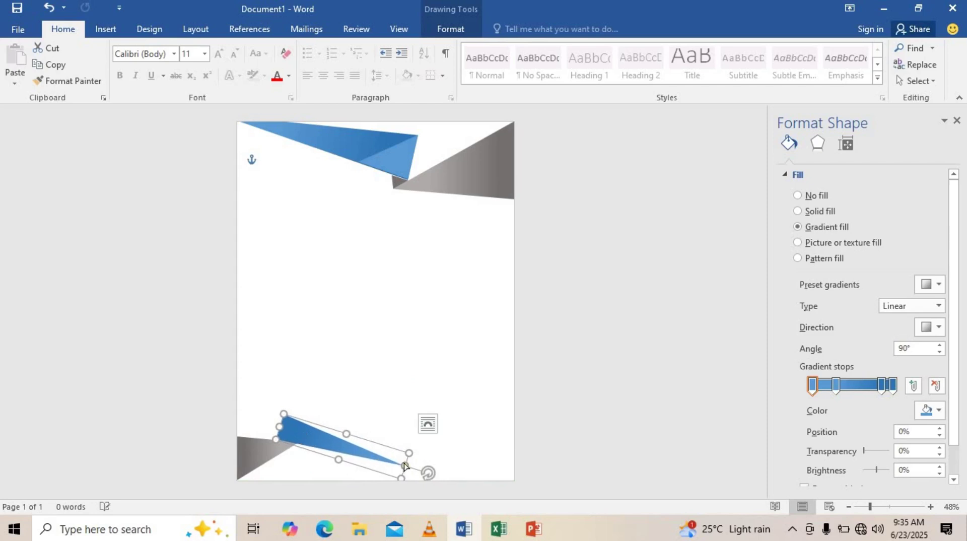
drag(428, 476, 432, 459)
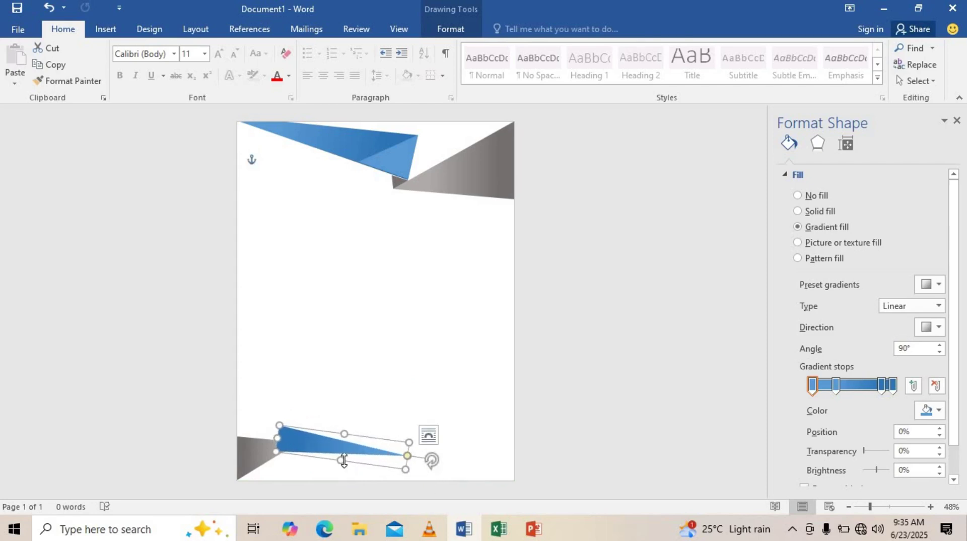
mouse_move(343, 463)
mouse_down()
mouse_move(338, 490)
mouse_move(356, 444)
mouse_move(341, 434)
mouse_up()
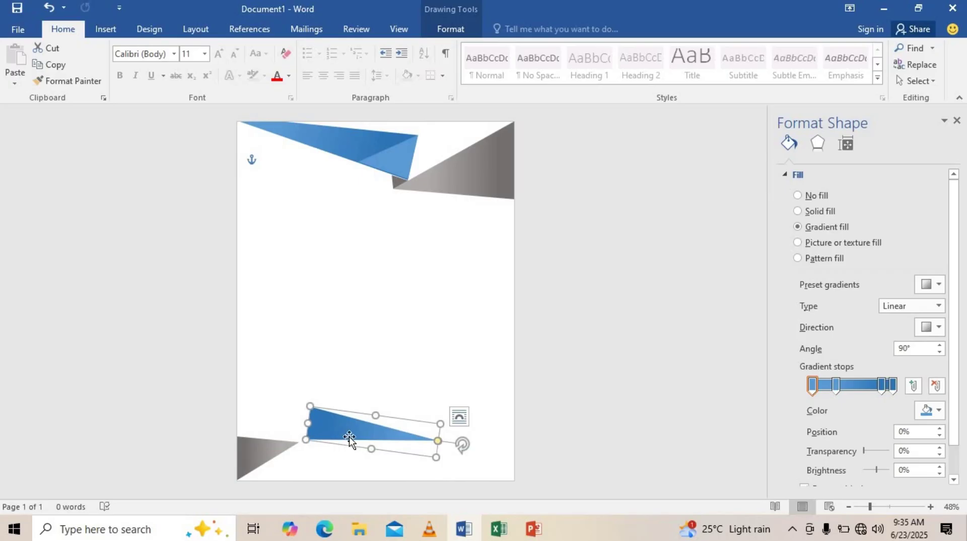
Shorten, tilt and slide the blue triangle onto the page's bottom edge, overlapping the gray triangle's tip.
drag(370, 448, 372, 442)
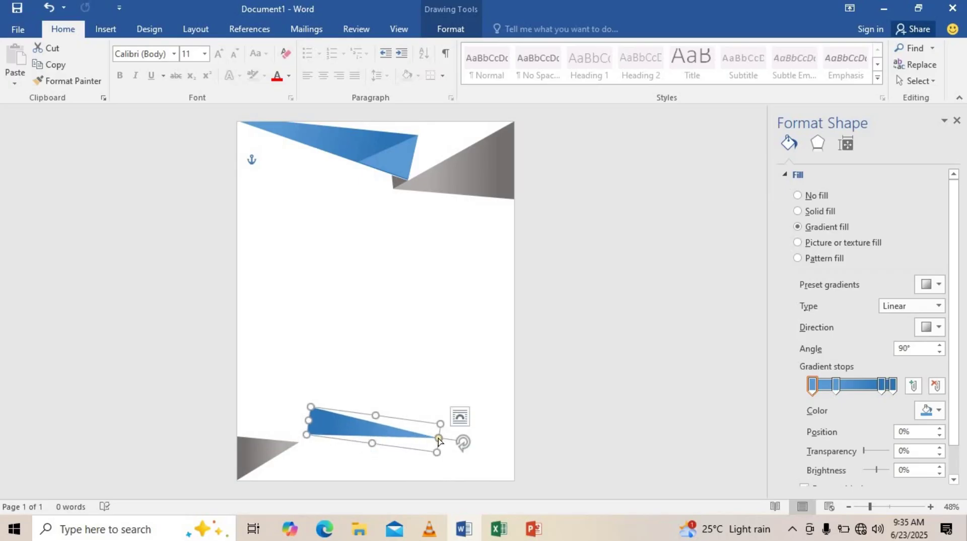
drag(439, 438, 440, 432)
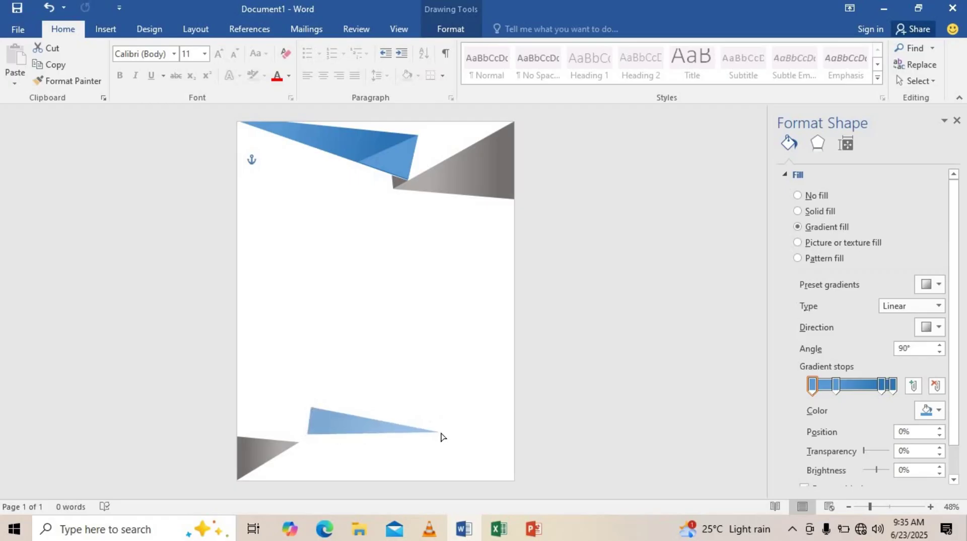
mouse_move(356, 430)
mouse_down()
mouse_move(327, 483)
mouse_move(364, 412)
mouse_up()
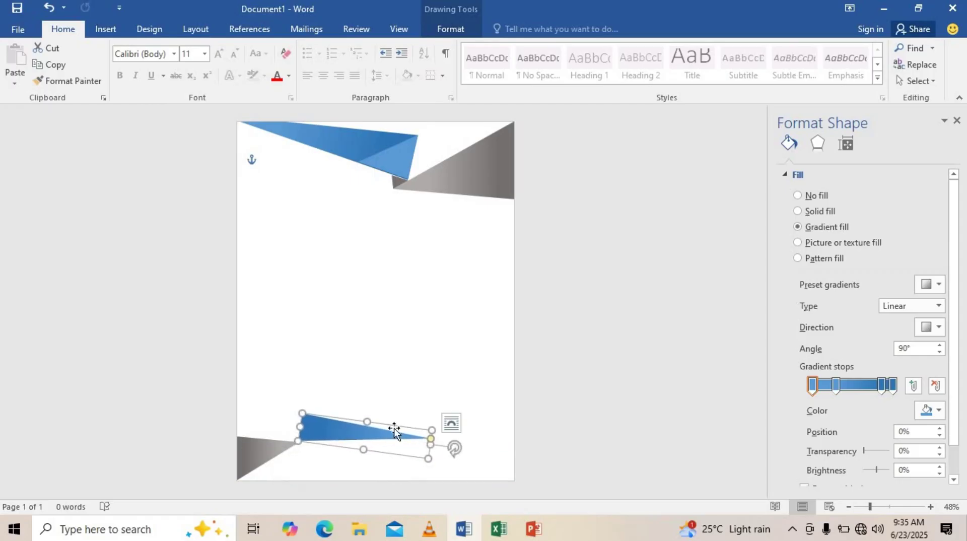
drag(455, 453, 453, 456)
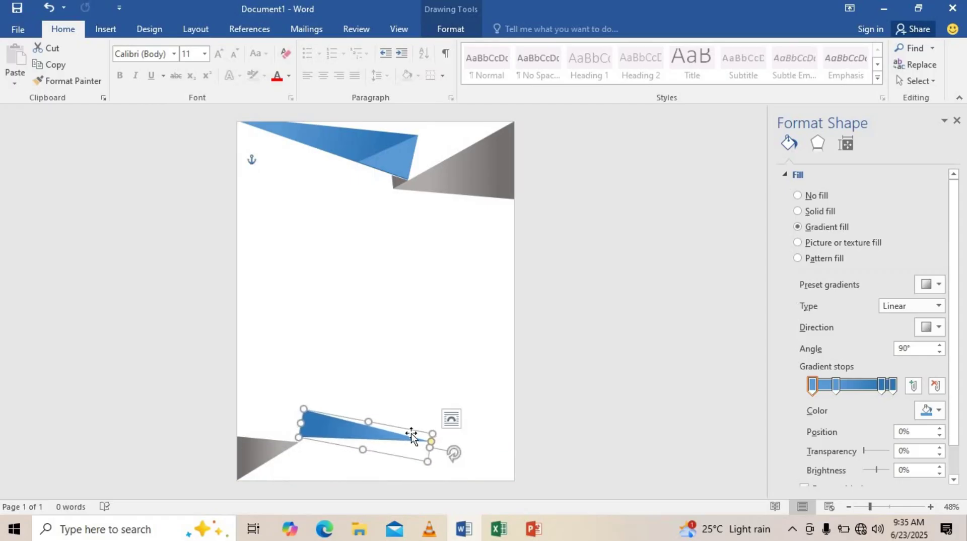
mouse_move(341, 426)
mouse_down()
mouse_move(317, 471)
mouse_move(296, 469)
mouse_up()
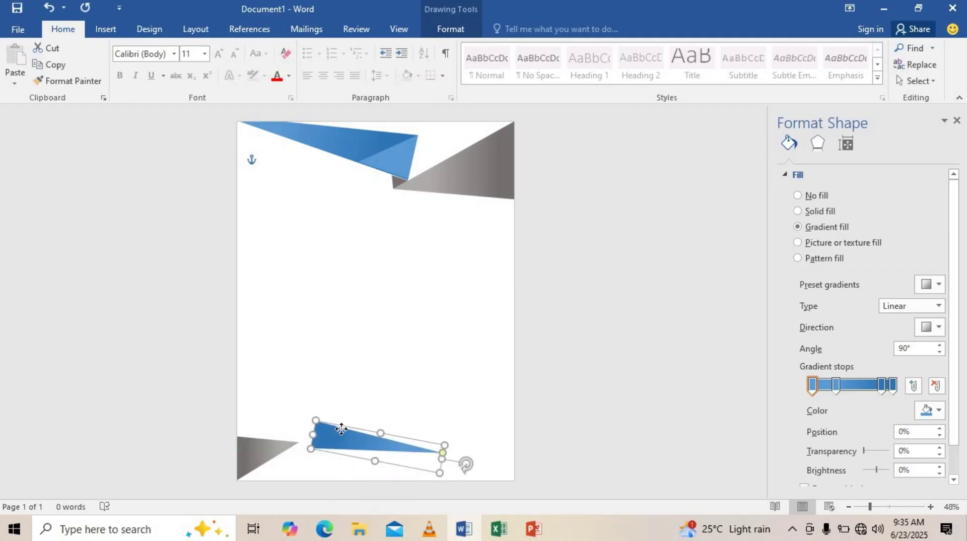
drag(295, 468, 341, 427)
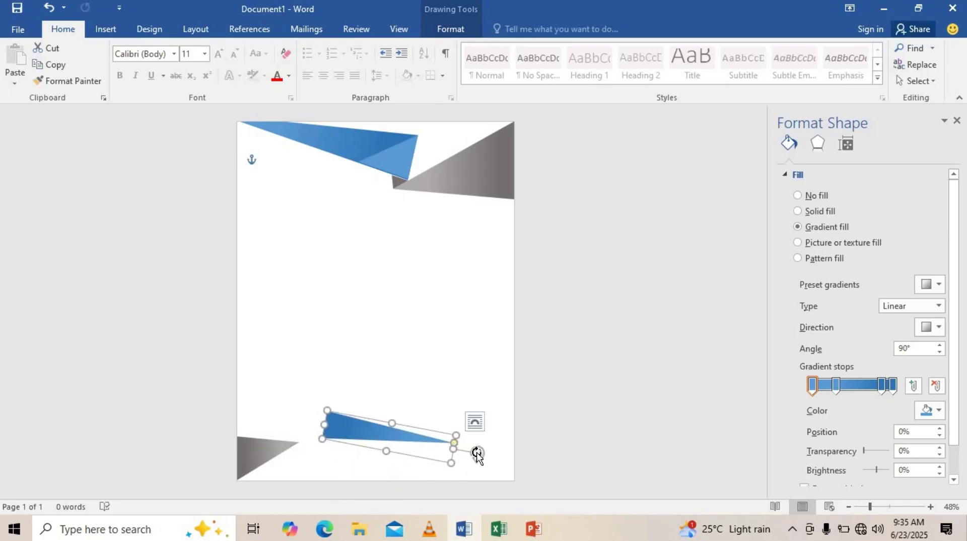
drag(473, 452, 476, 457)
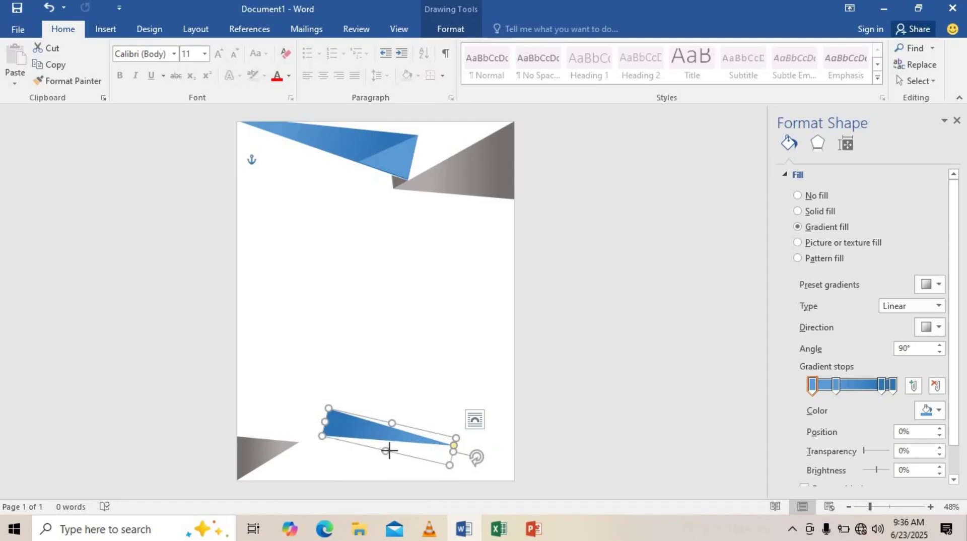
mouse_move(389, 451)
mouse_down()
mouse_move(310, 470)
mouse_move(314, 479)
mouse_up()
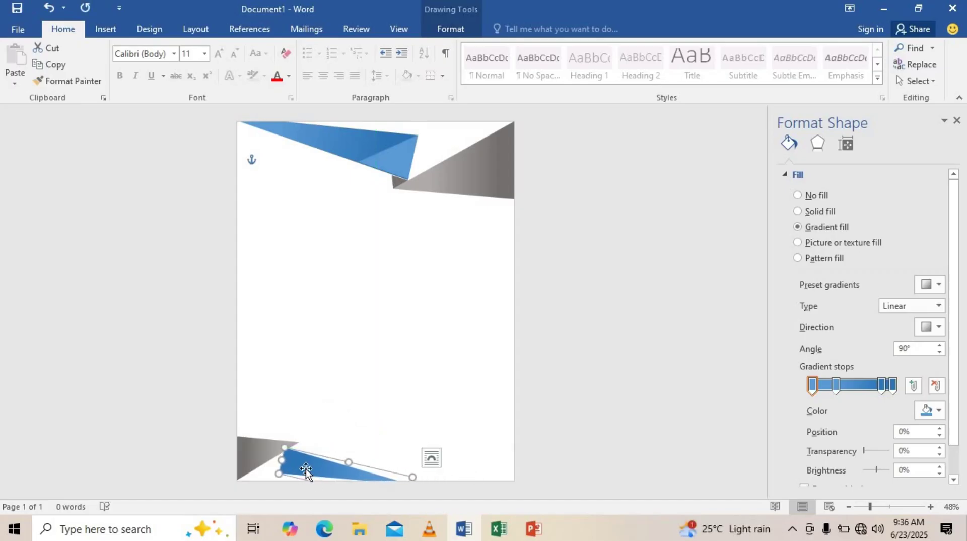
key(Down)
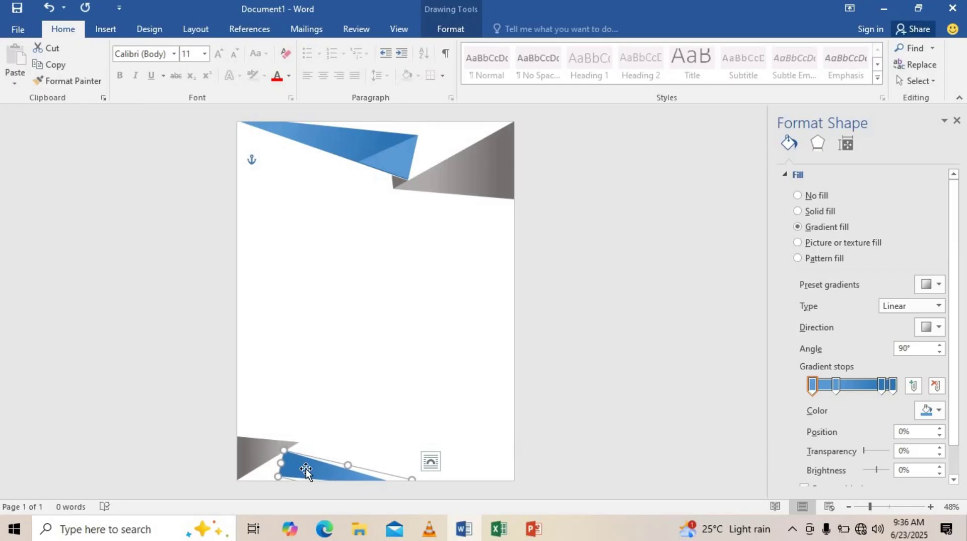
click(368, 425)
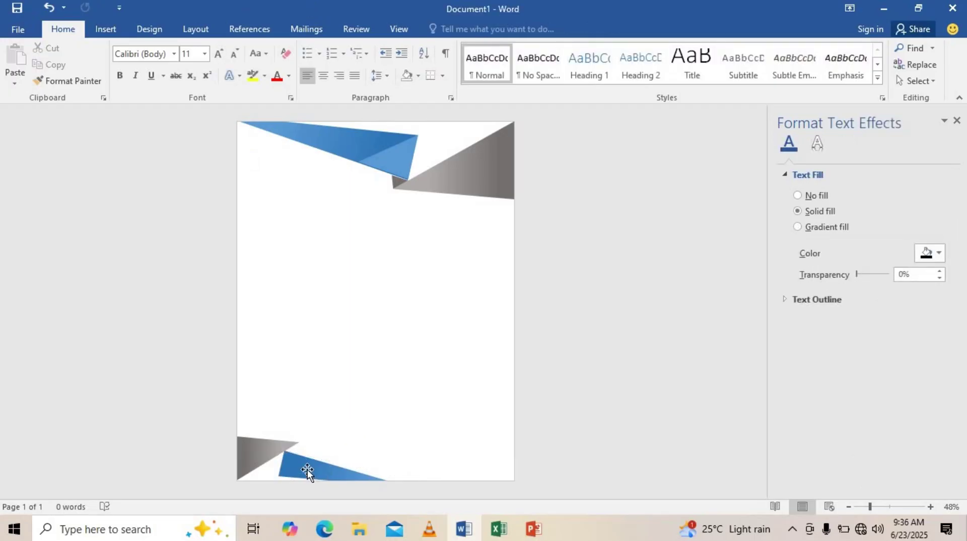
Copy the small light-blue header triangle down, rotate it, reshape its apex, and set it on the blue footer triangle.
click(397, 172)
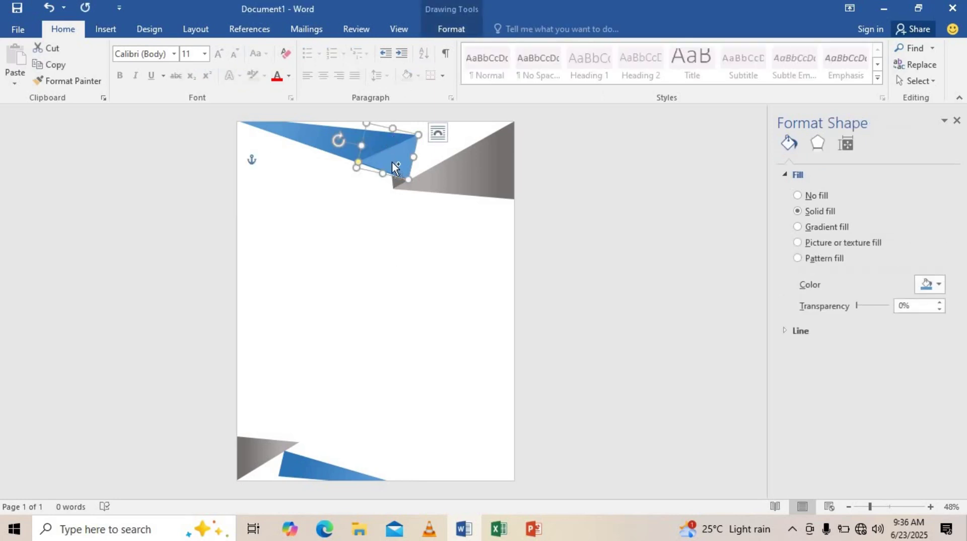
ctrl+drag(392, 162, 358, 403)
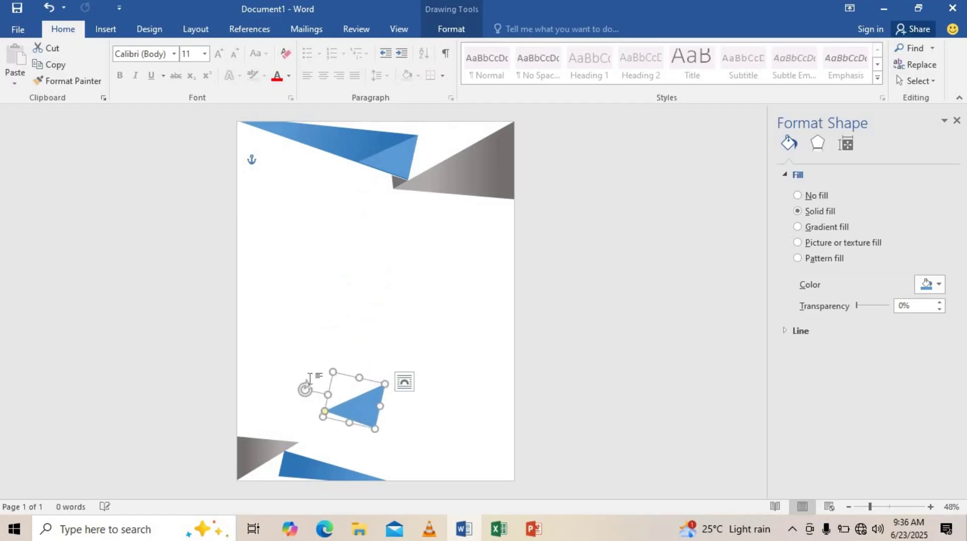
mouse_move(302, 388)
mouse_down()
mouse_move(377, 407)
mouse_move(366, 400)
mouse_up()
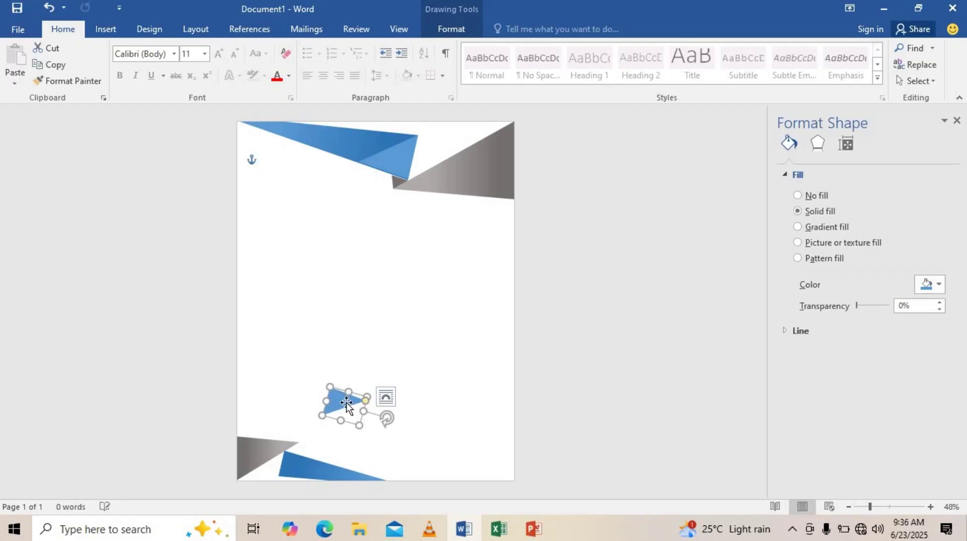
mouse_move(366, 401)
mouse_down()
mouse_move(358, 425)
mouse_move(299, 465)
mouse_up()
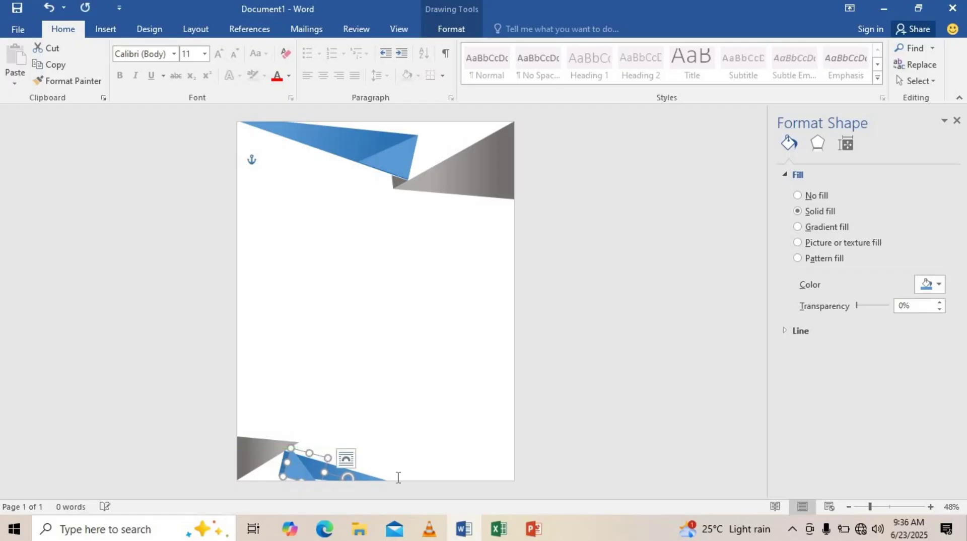
drag(300, 475, 303, 454)
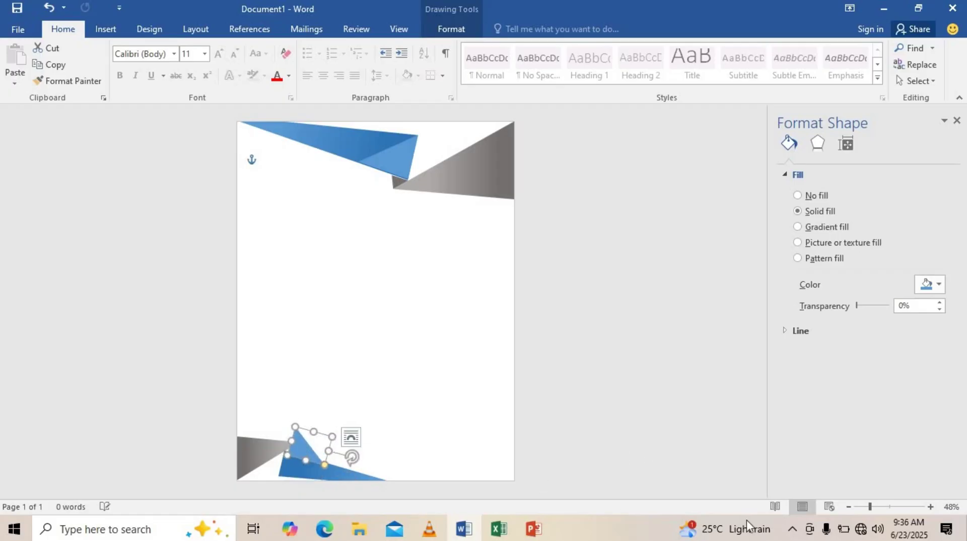
click(896, 507)
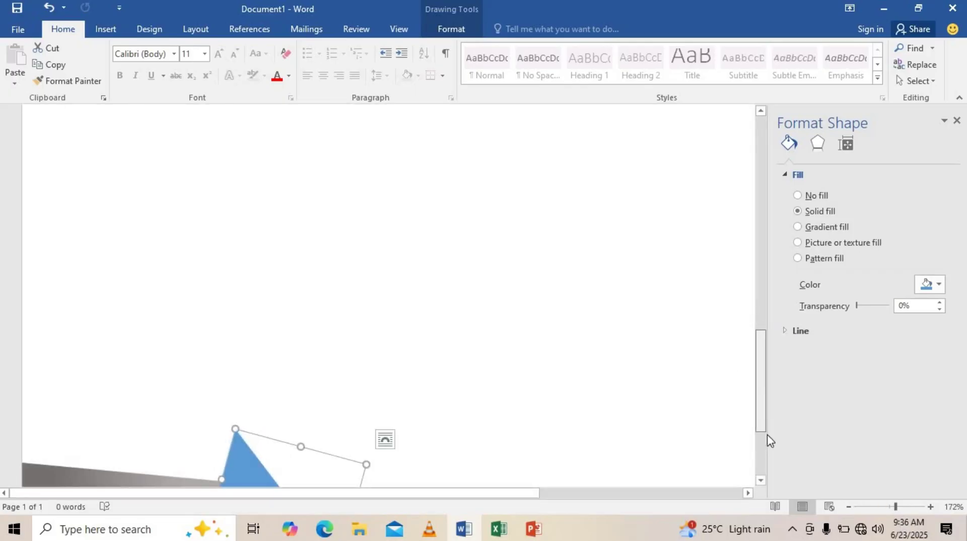
Shift the light-blue triangle down and left so its base lines up with the blue triangle's left end.
drag(767, 434, 767, 479)
drag(250, 355, 220, 410)
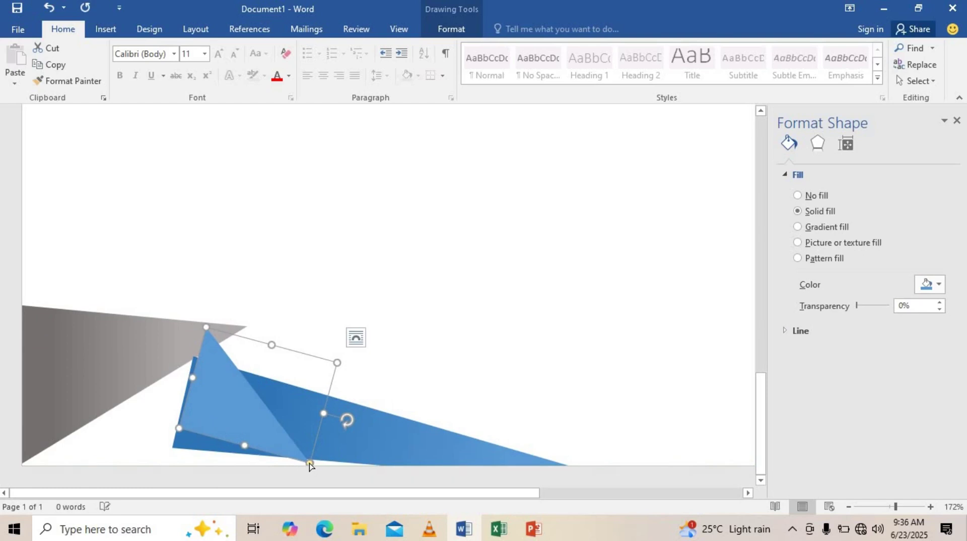
drag(310, 465, 313, 459)
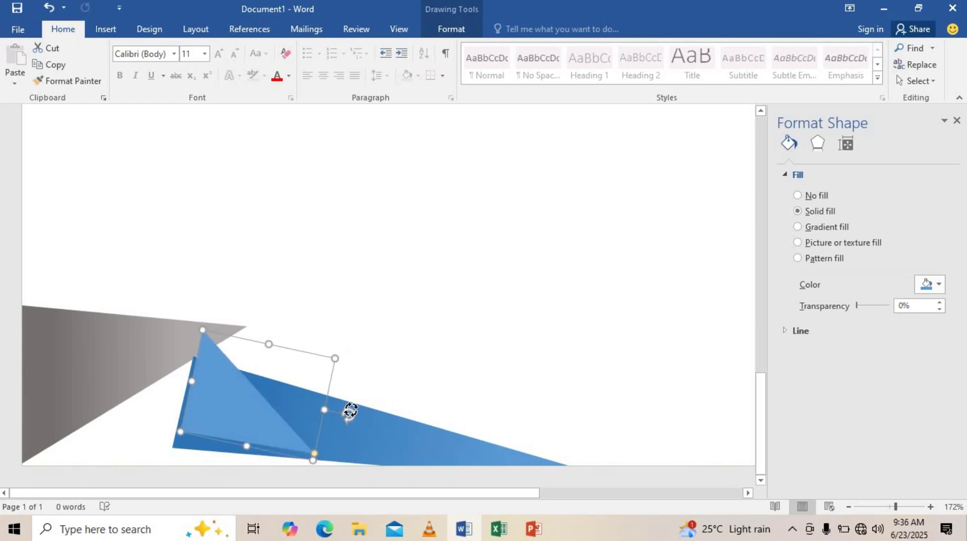
drag(352, 411, 348, 413)
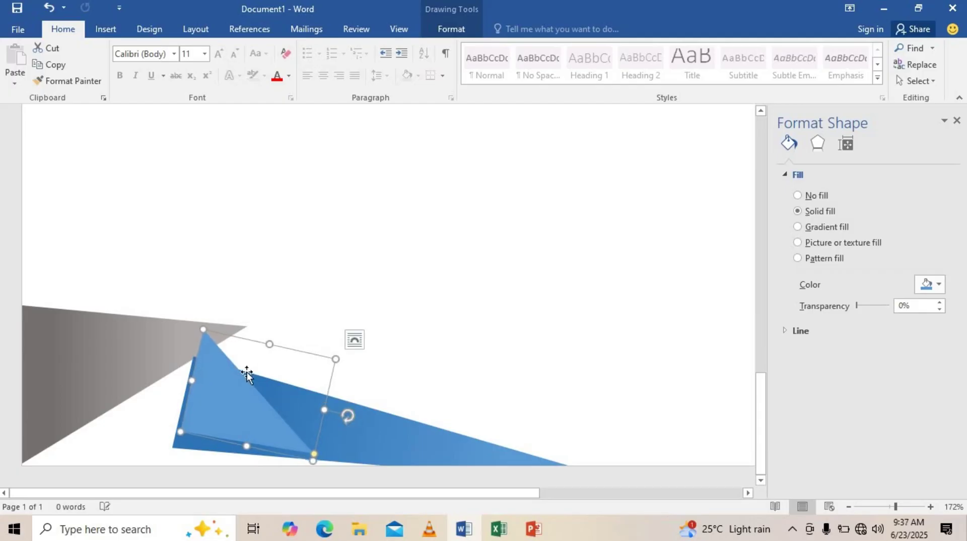
drag(225, 394, 216, 411)
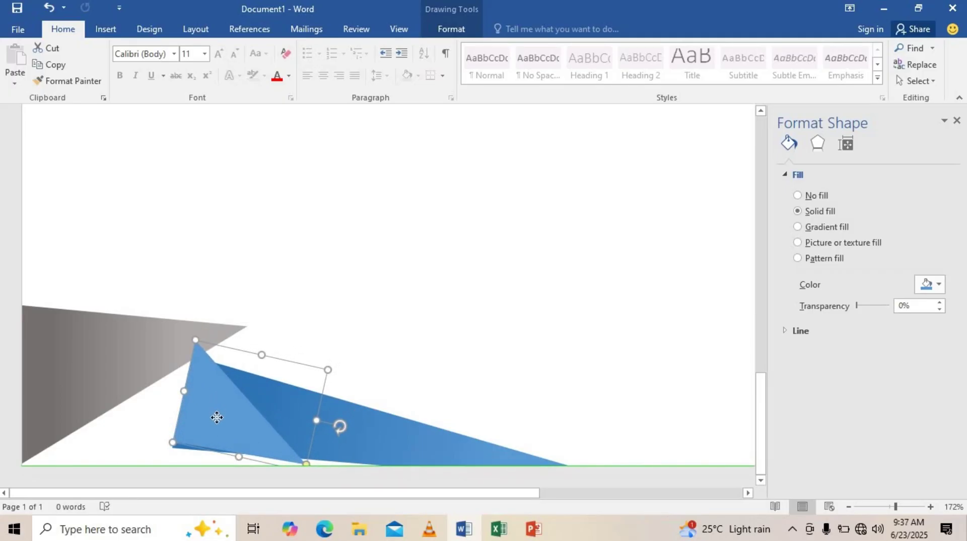
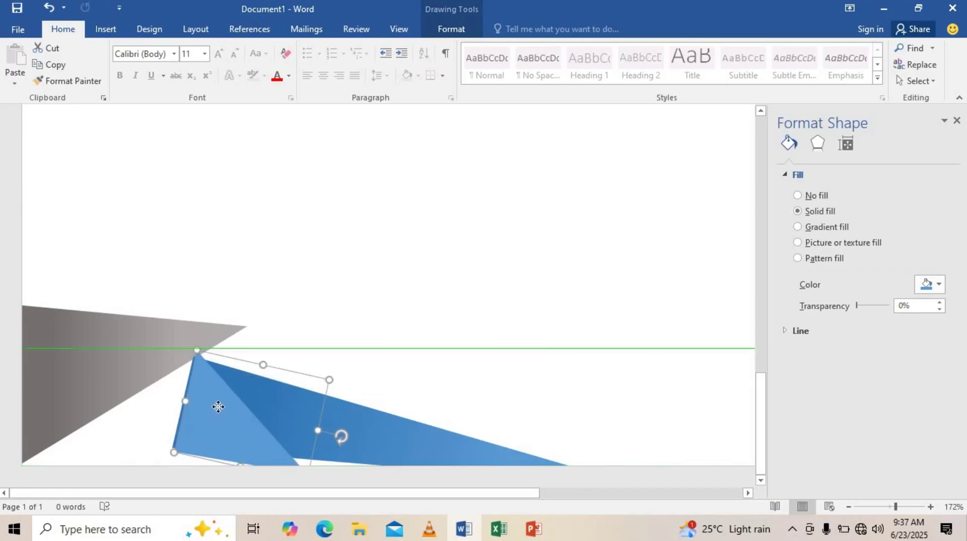
Nudge the bottom blue triangle up and left against the gray shape, shortening its top edge.
drag(218, 406, 215, 406)
key(ctrl+z)
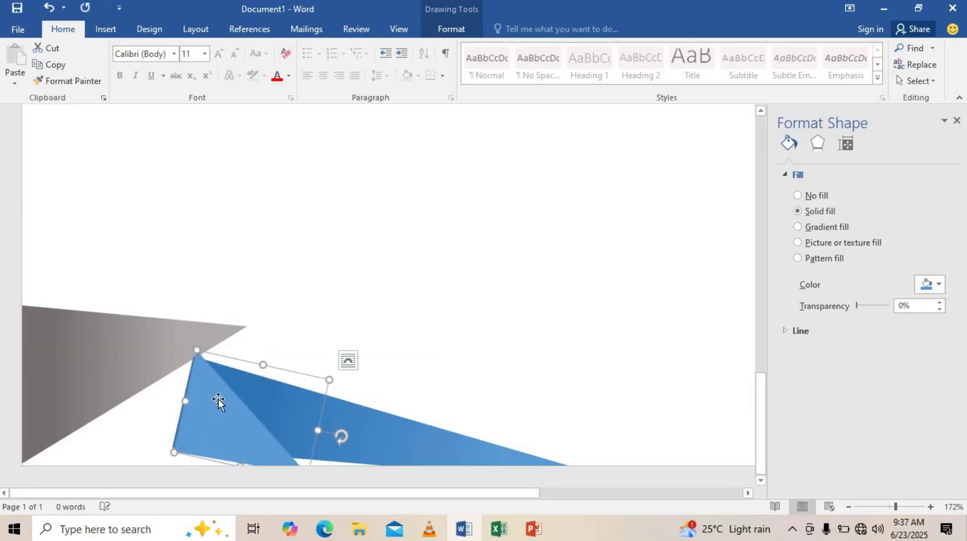
key(Up)
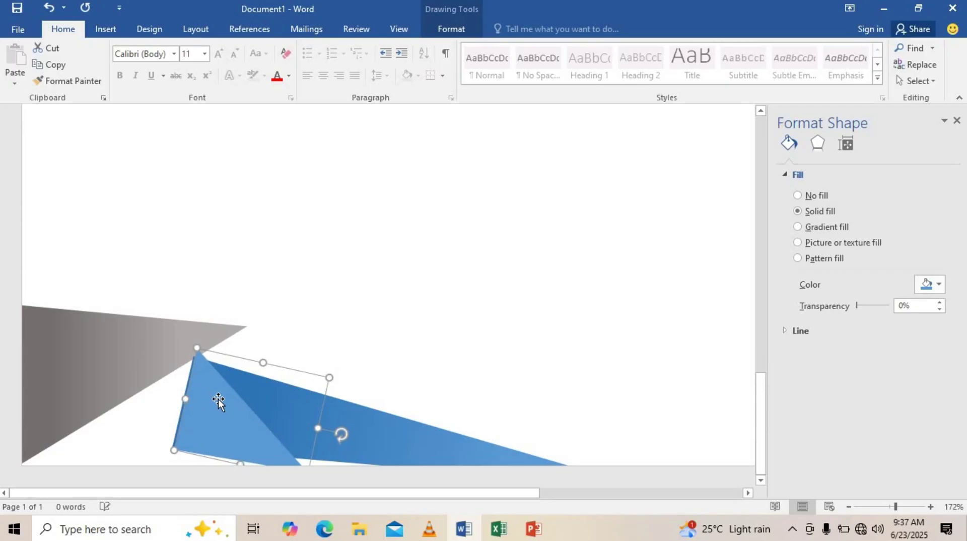
key(Left)
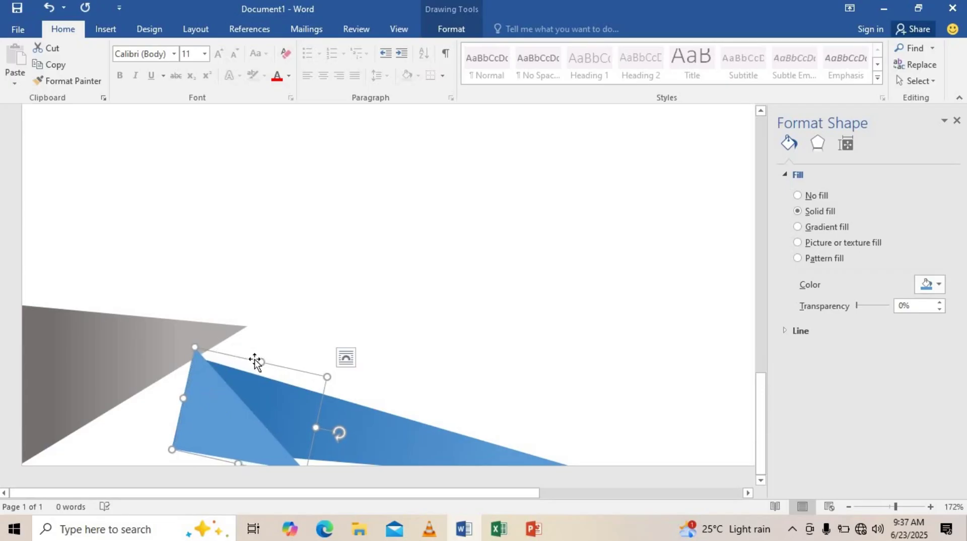
drag(260, 358, 260, 369)
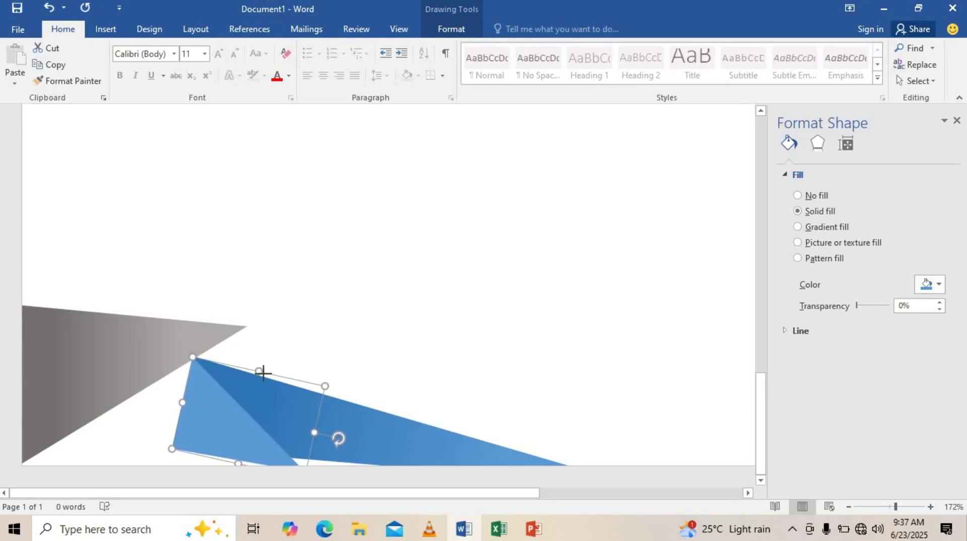
drag(252, 448, 316, 437)
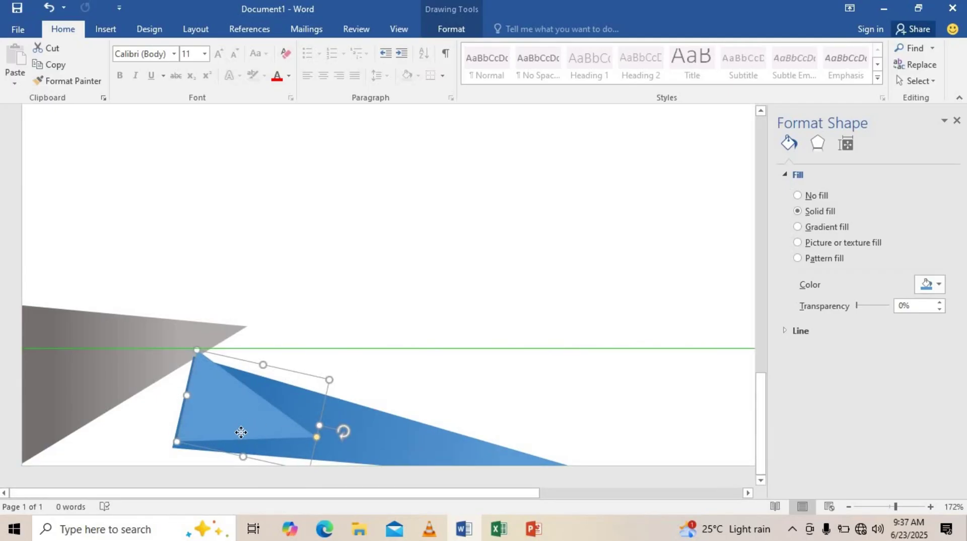
drag(241, 432, 243, 445)
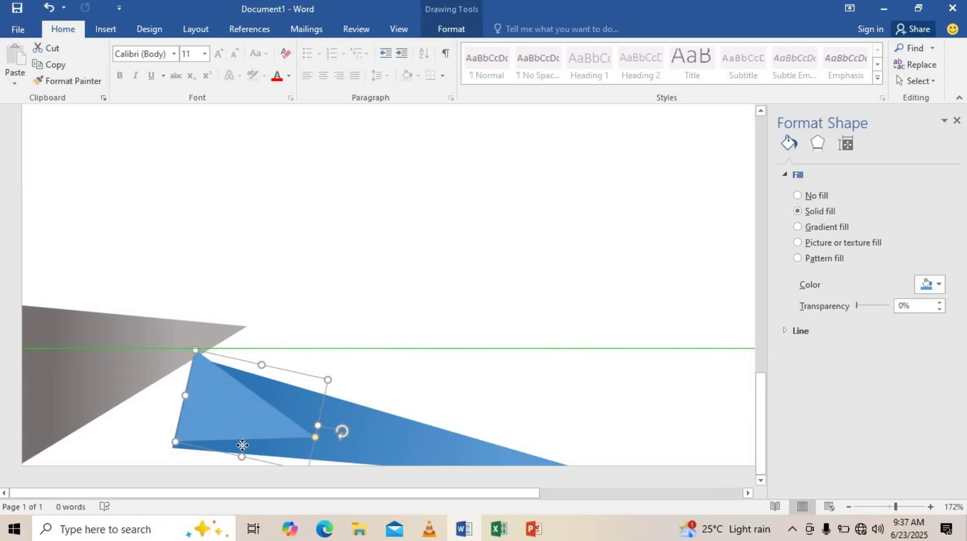
key(ctrl+z)
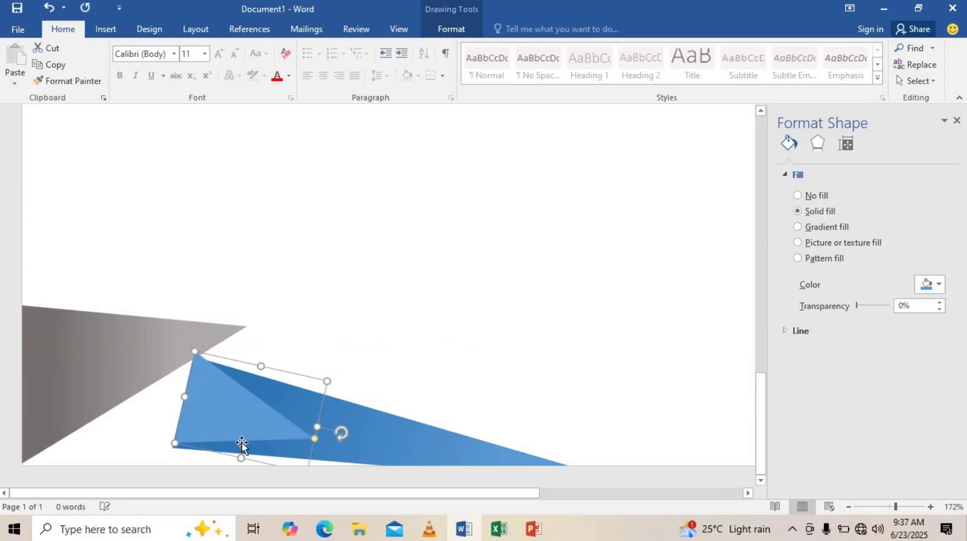
key(ctrl+z)
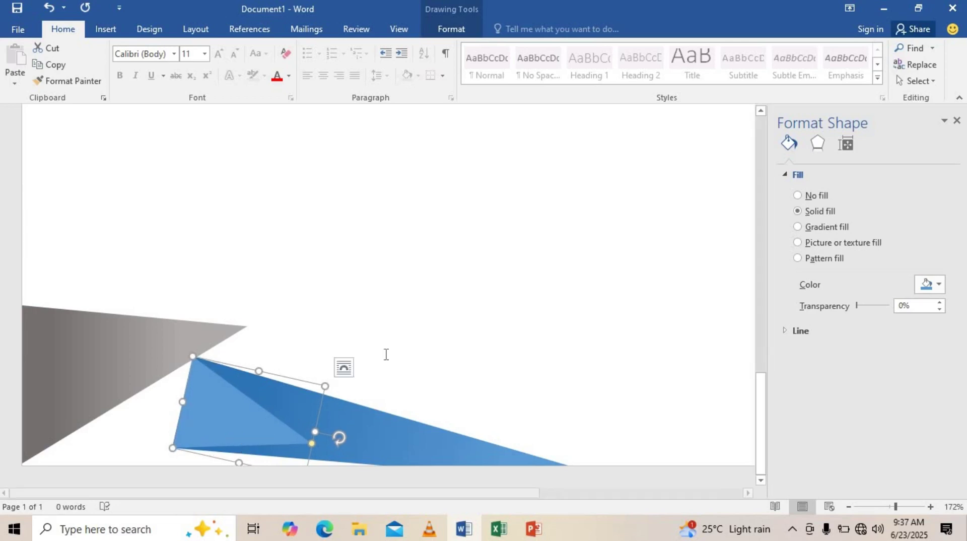
click(565, 319)
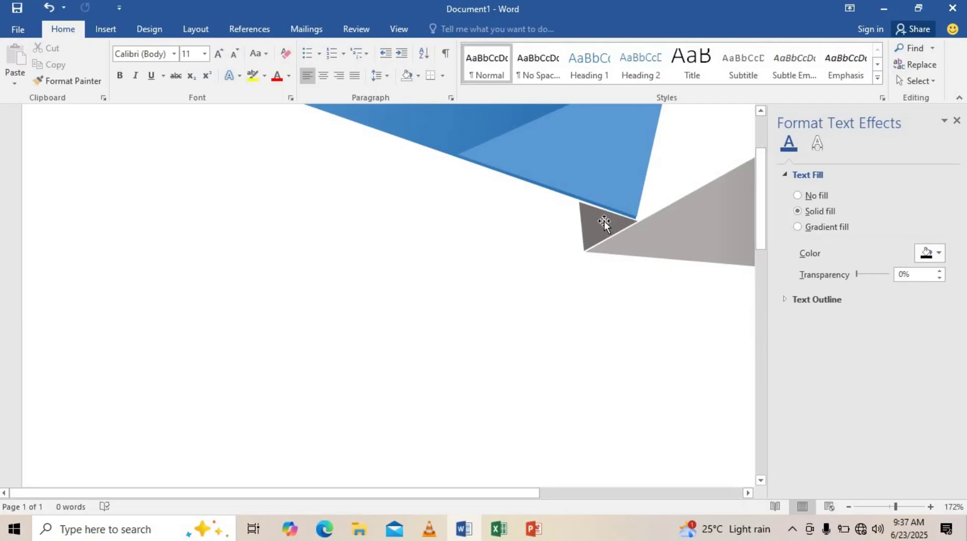
Reshape the blue triangle's lighter inner facet with its adjustment handle.
drag(759, 221, 744, 472)
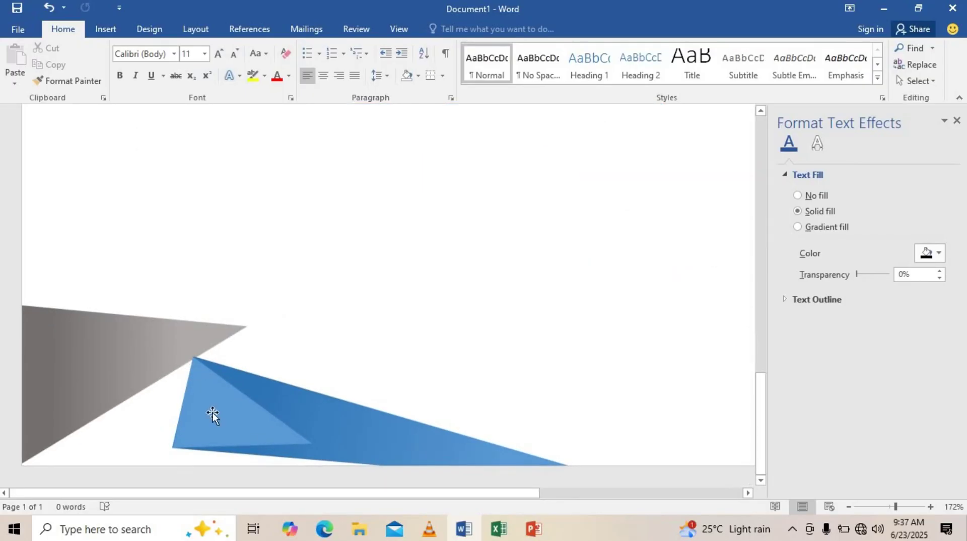
click(253, 441)
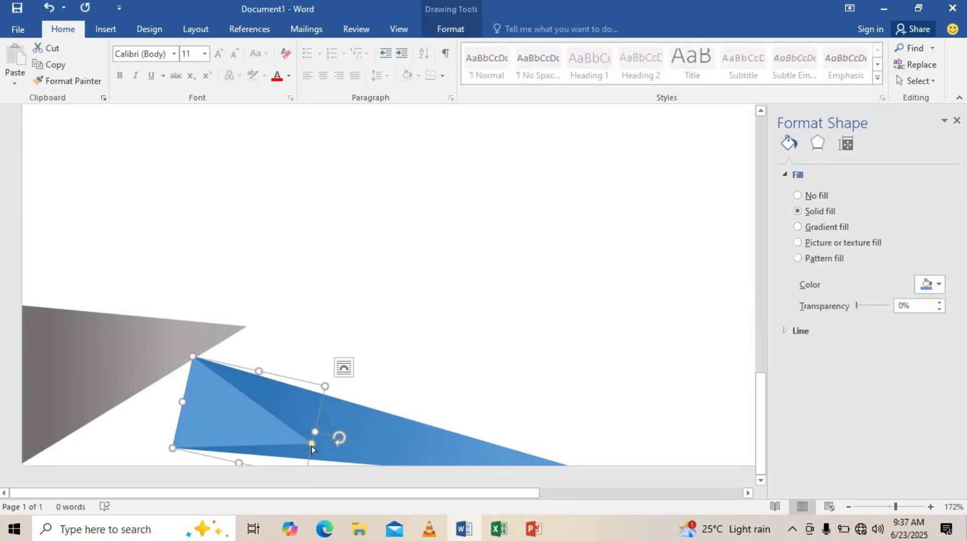
drag(311, 445, 310, 462)
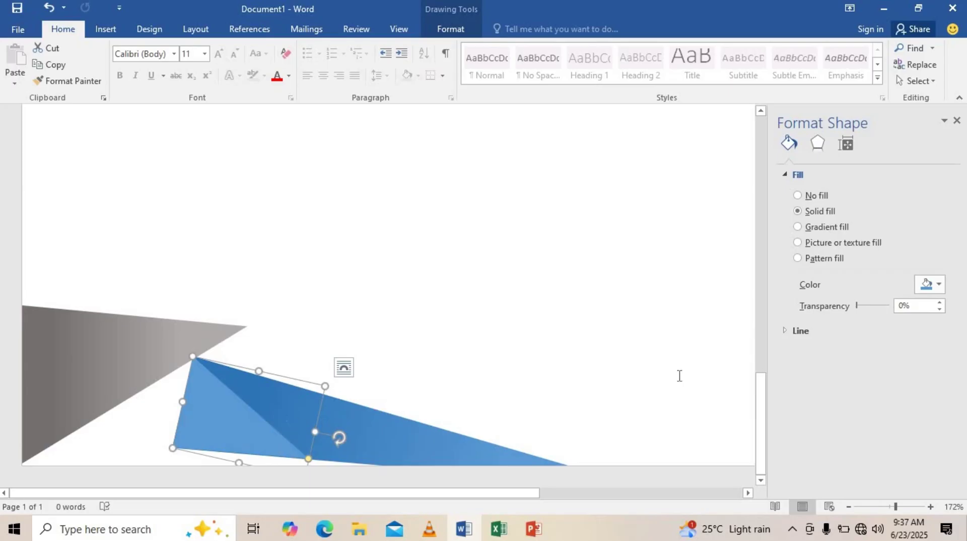
click(869, 503)
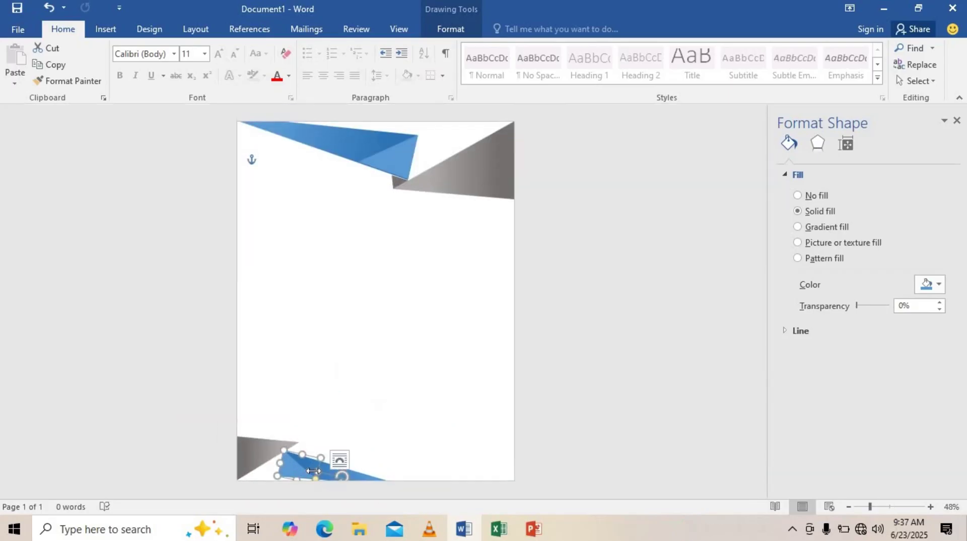
Narrow the small blue triangle from its right side and check its placement.
drag(309, 470, 307, 469)
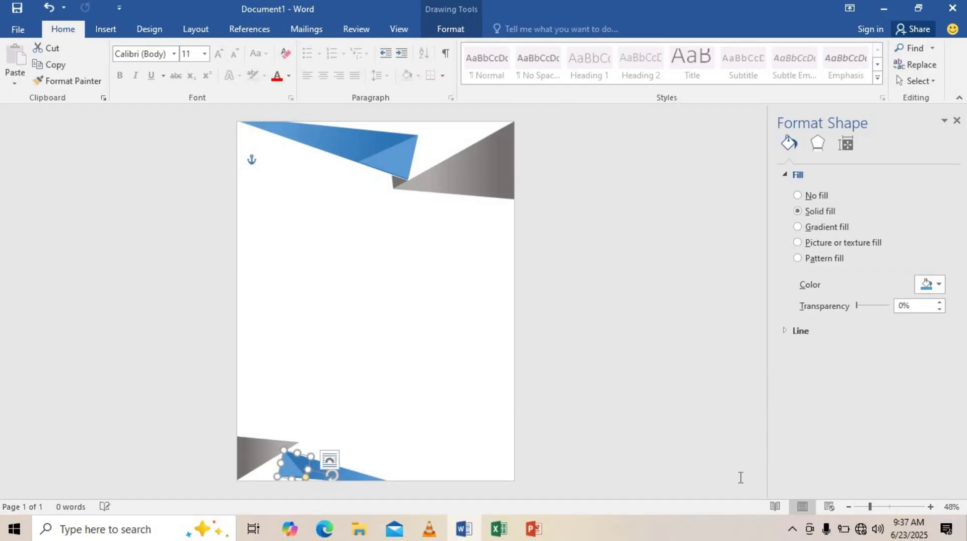
click(887, 506)
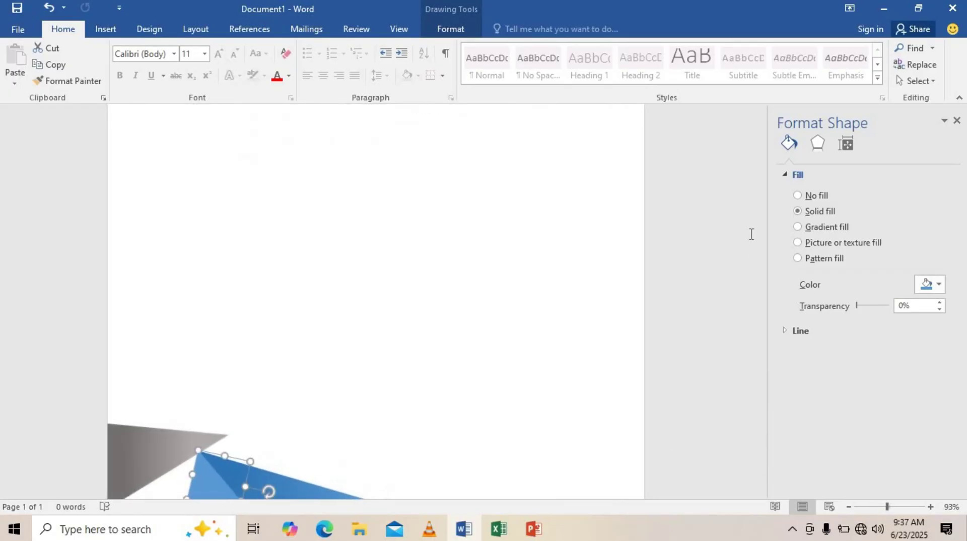
drag(765, 288, 763, 340)
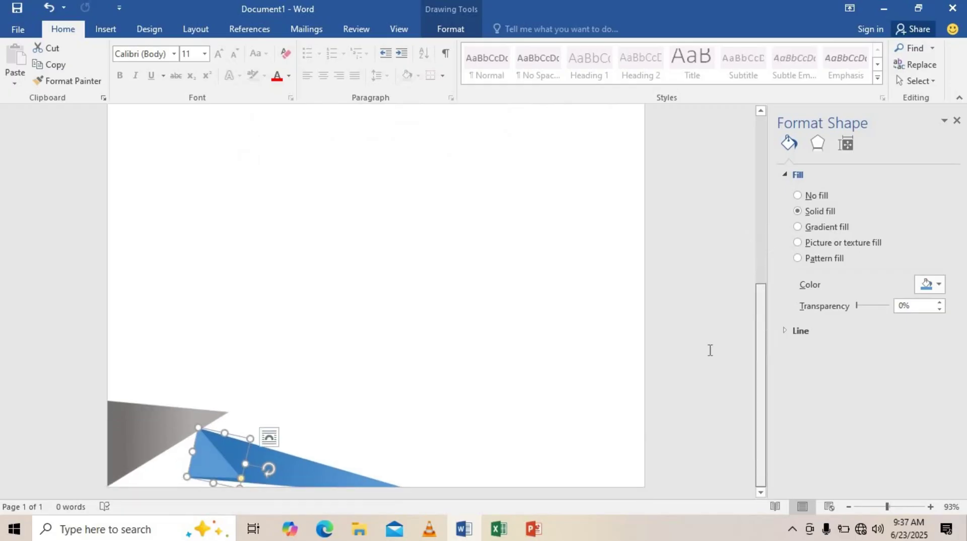
click(243, 484)
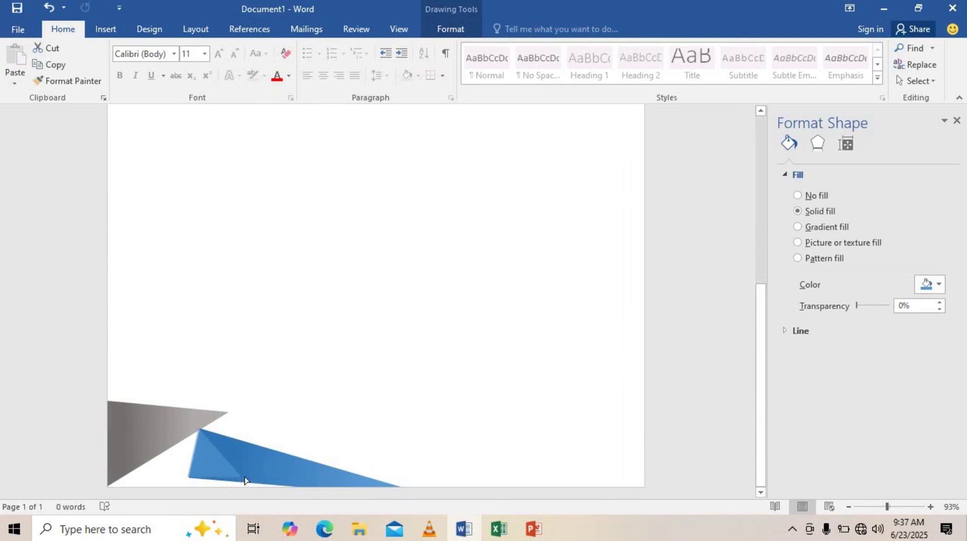
click(244, 483)
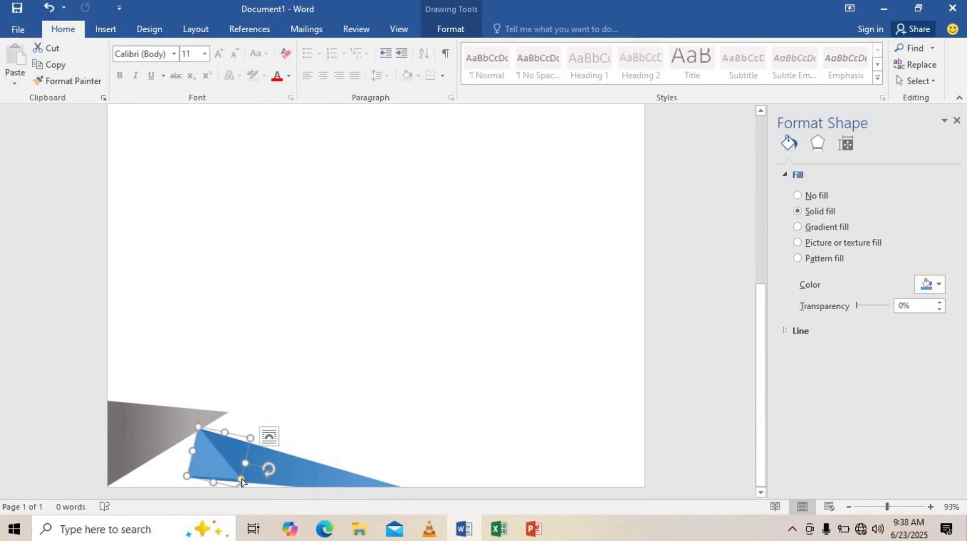
click(380, 382)
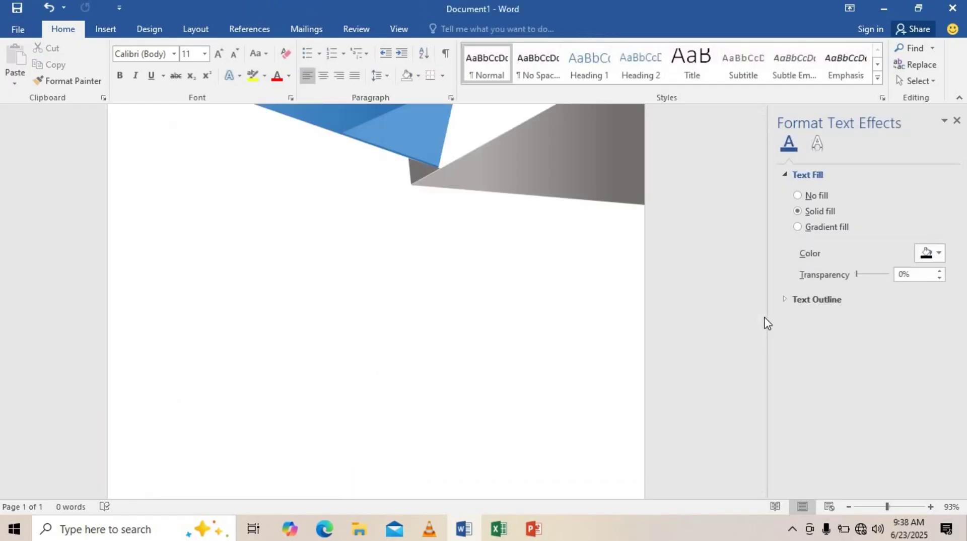
drag(765, 323, 730, 483)
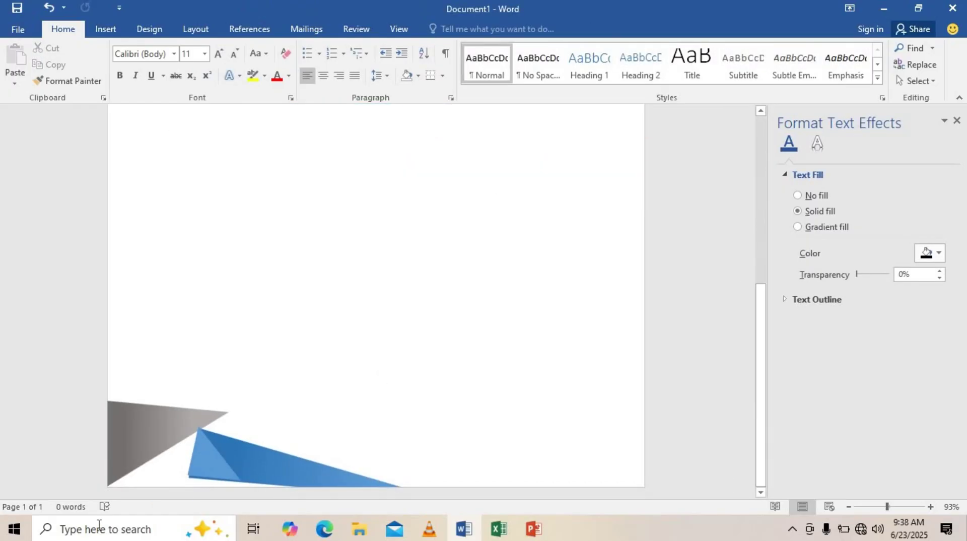
Nudge the bottom blue triangle down slightly, then zoom out to 46% to see the whole page.
click(204, 473)
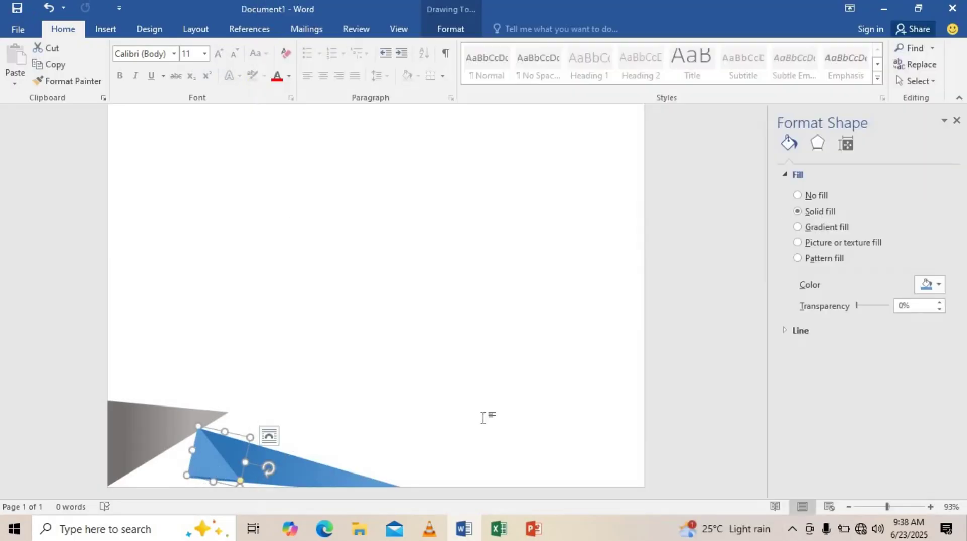
click(897, 507)
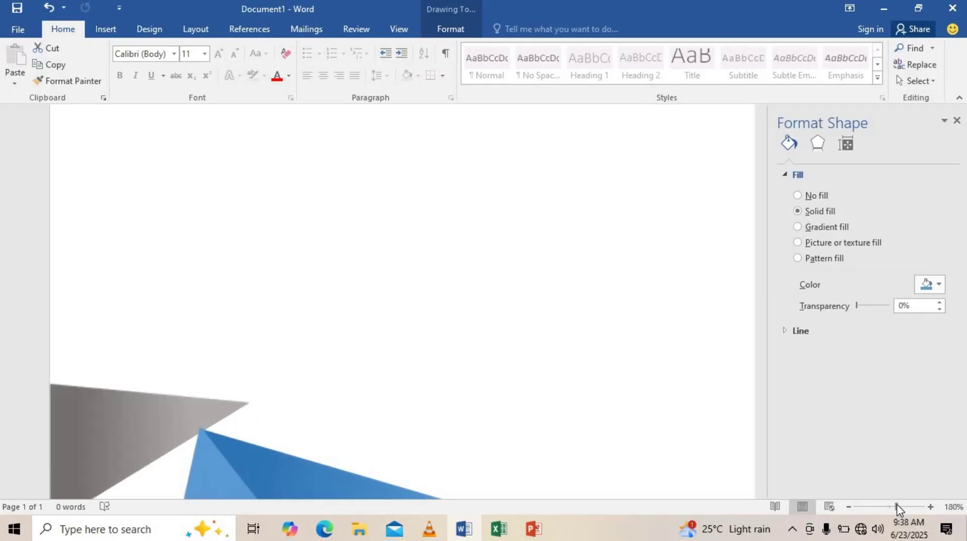
scroll(761, 418, down, 2)
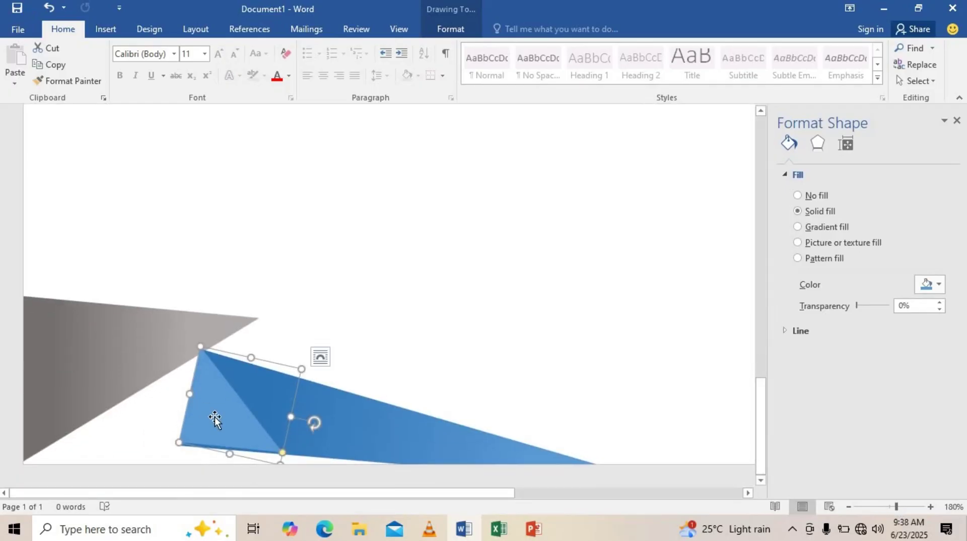
key(Down)
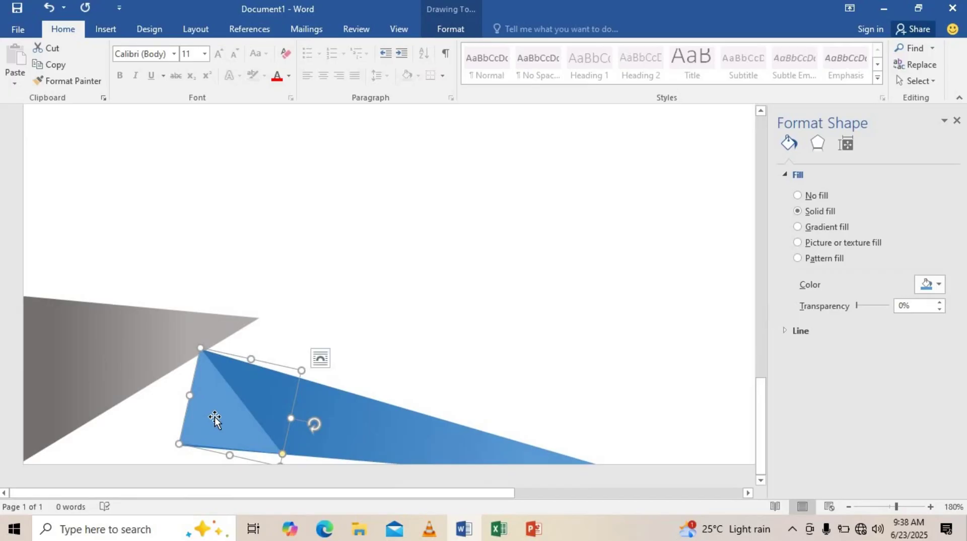
click(317, 472)
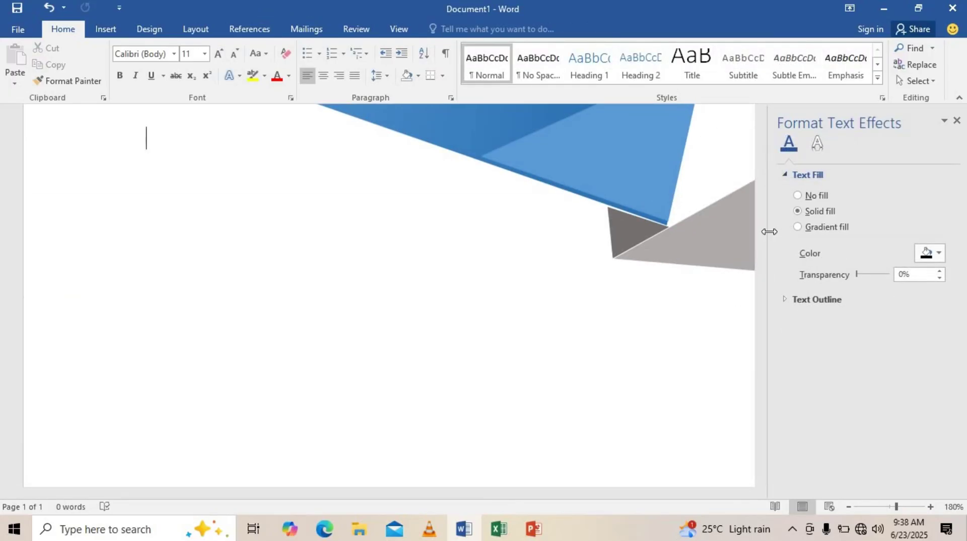
drag(762, 229, 728, 457)
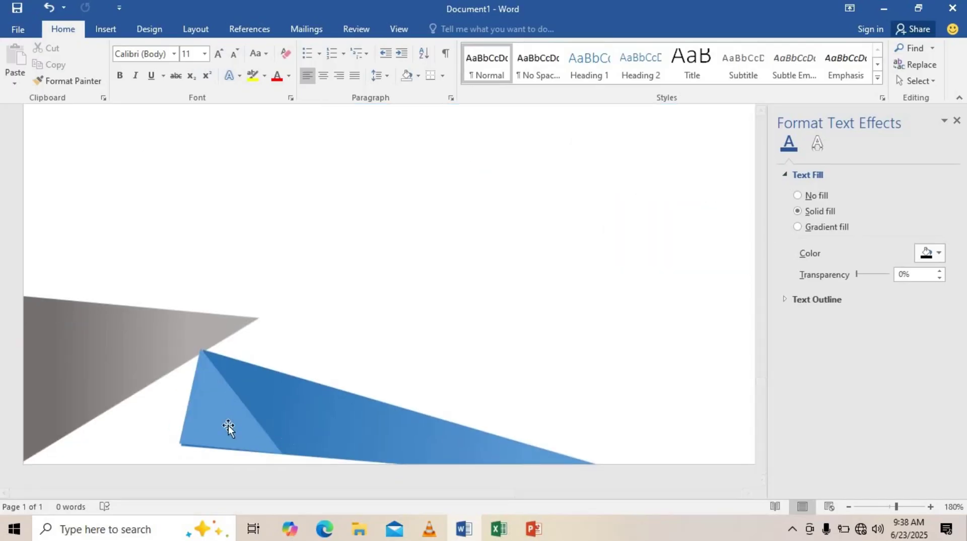
click(218, 425)
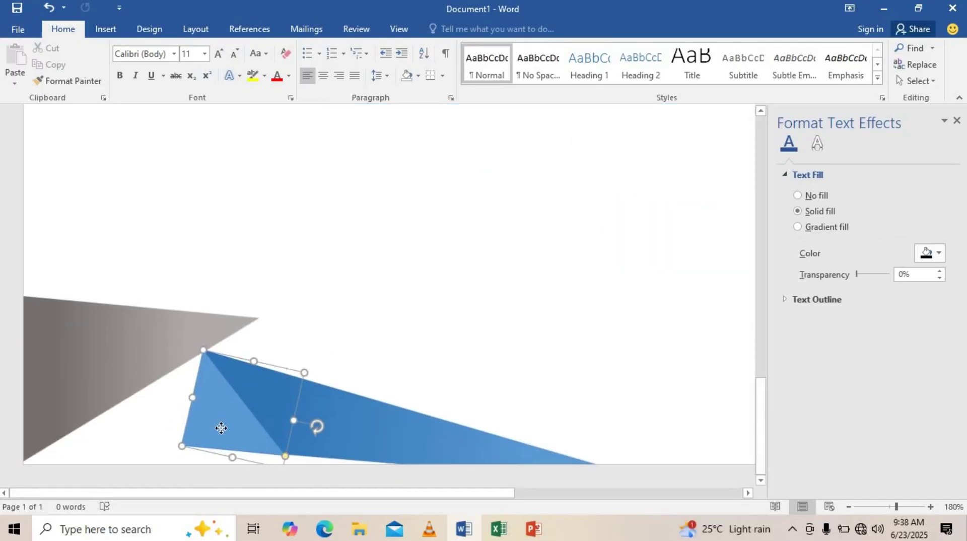
click(620, 315)
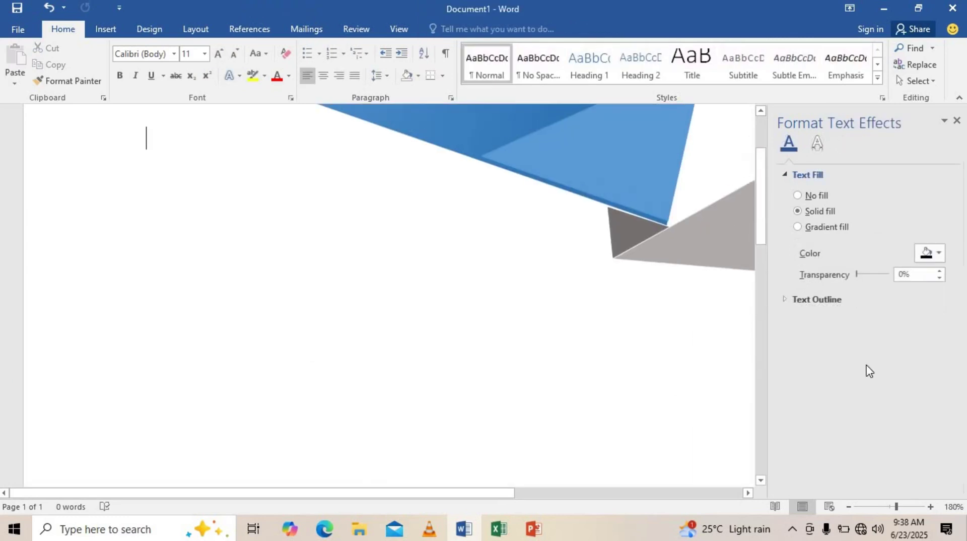
drag(877, 509, 871, 507)
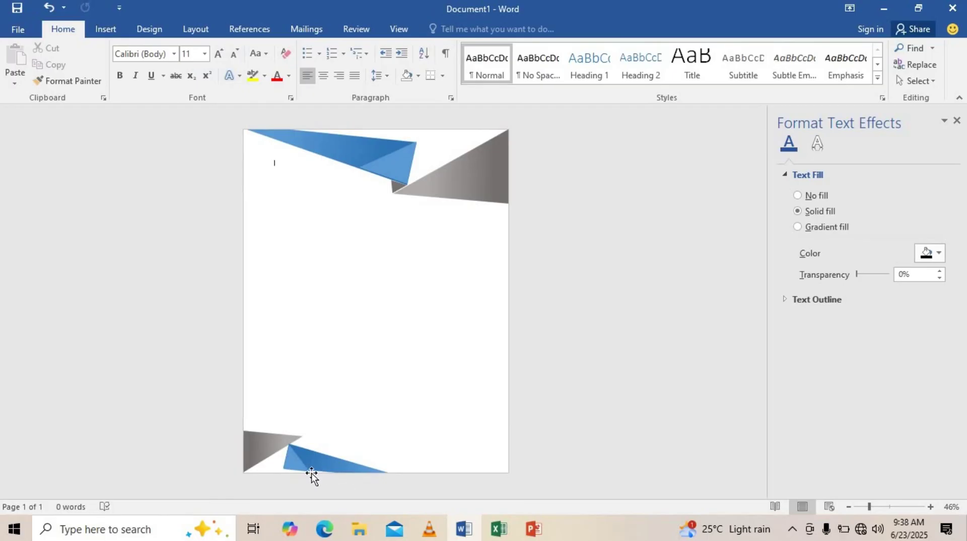
click(295, 465)
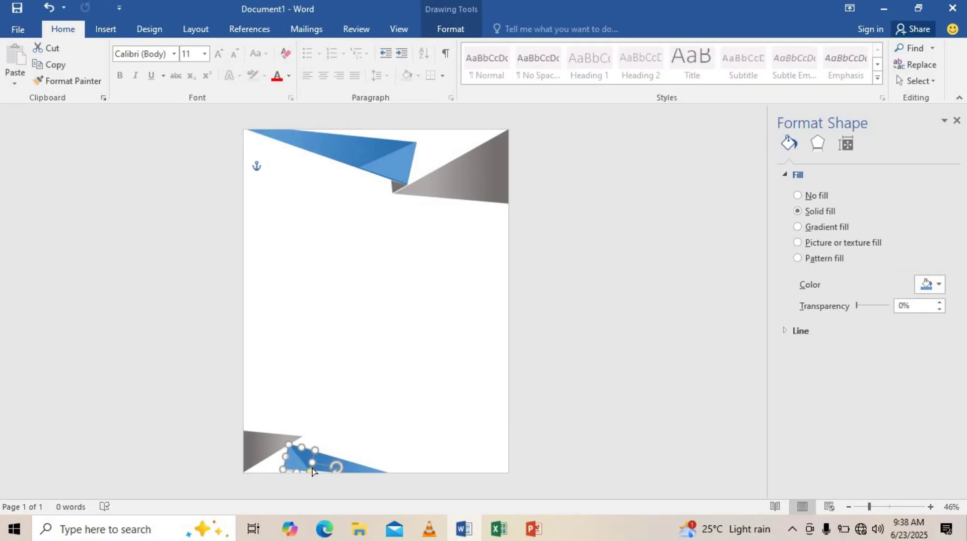
click(359, 444)
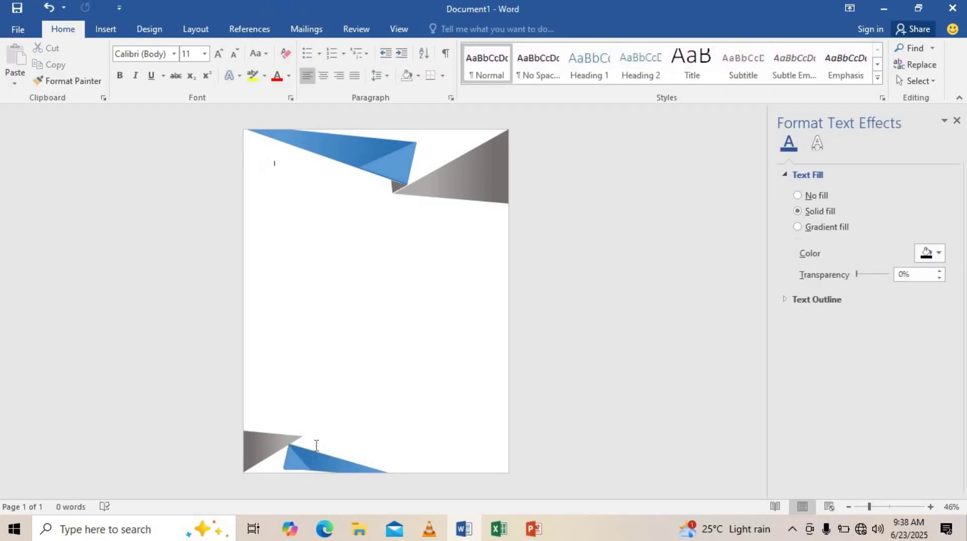
click(290, 459)
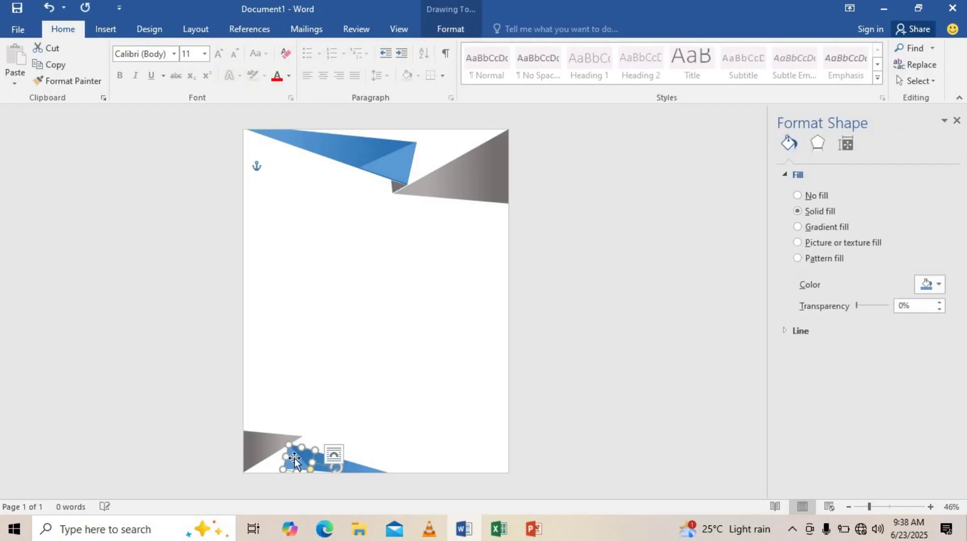
click(391, 333)
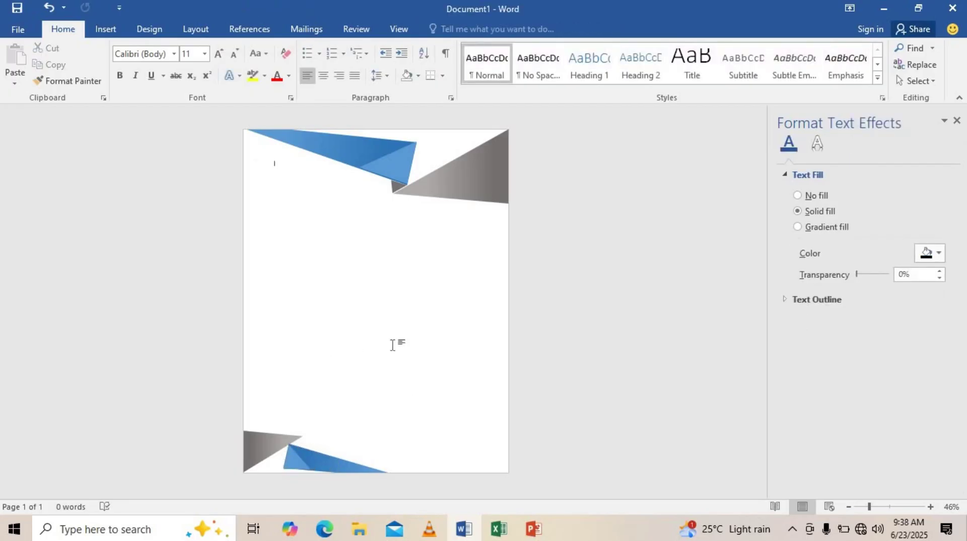
Insert the bird logo picture from the D: drive's Music folder.
click(107, 31)
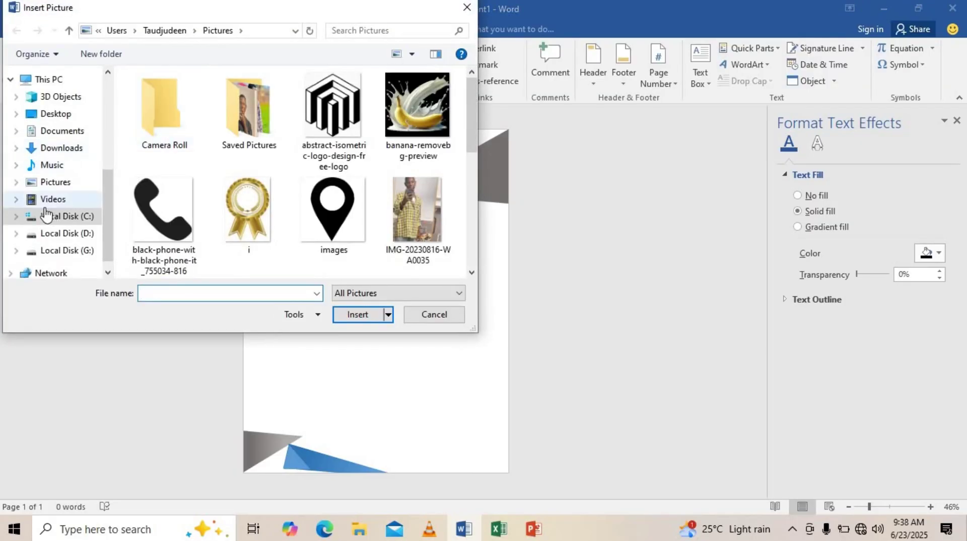
click(50, 233)
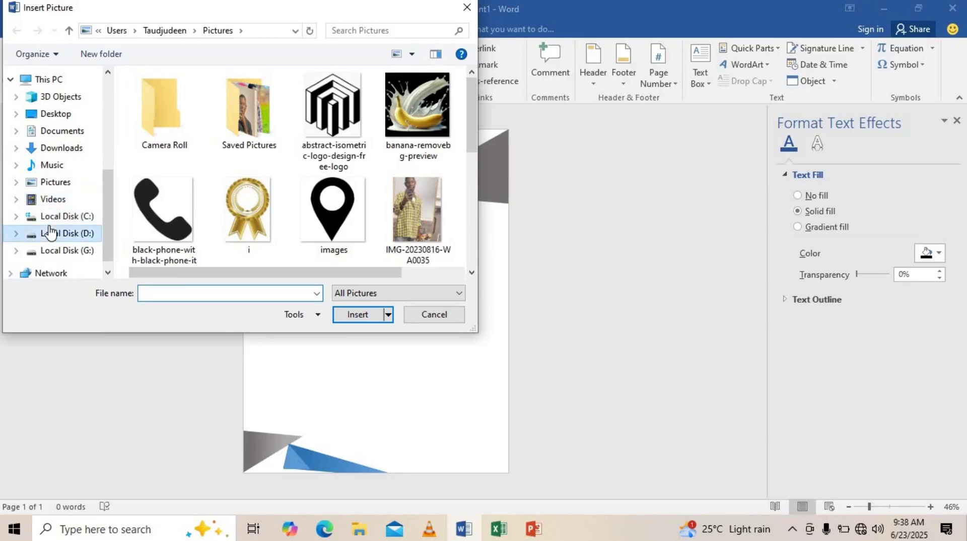
click(57, 172)
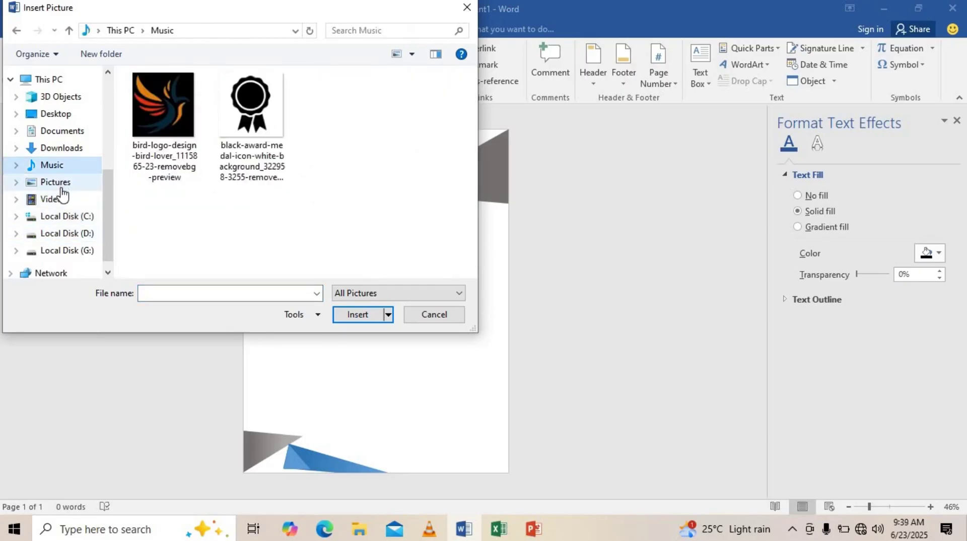
click(59, 182)
click(51, 165)
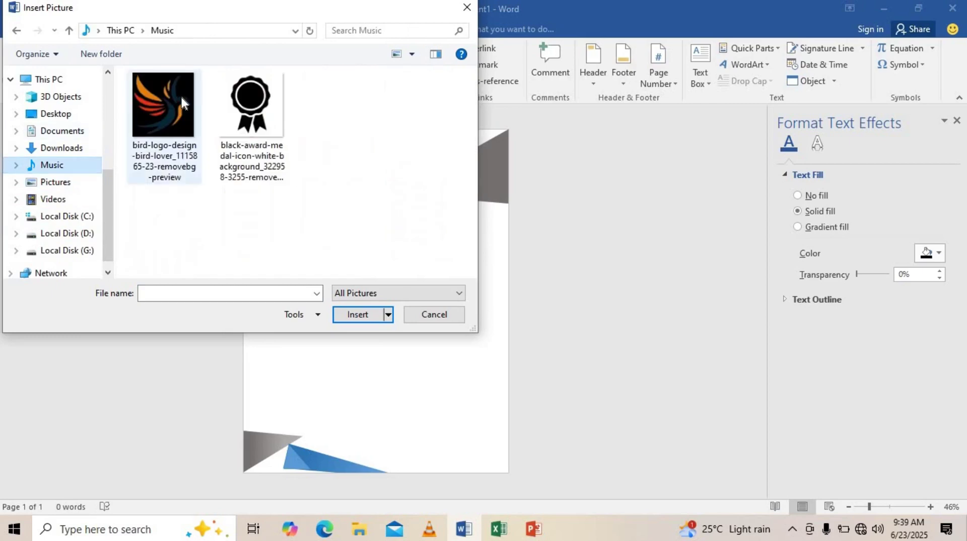
click(162, 106)
click(347, 314)
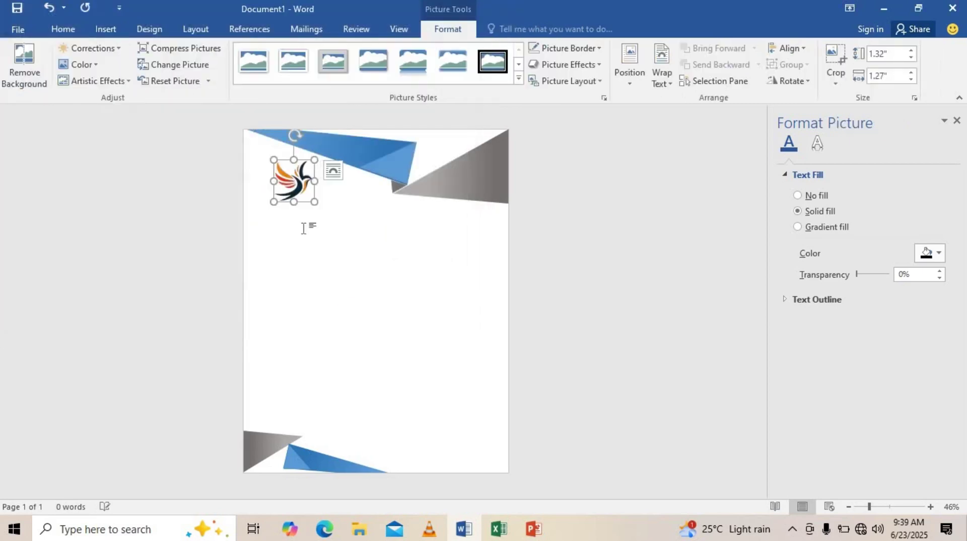
Shrink the bird logo to about 0.64 by 0.61 inches and leave header editing.
drag(315, 202, 288, 181)
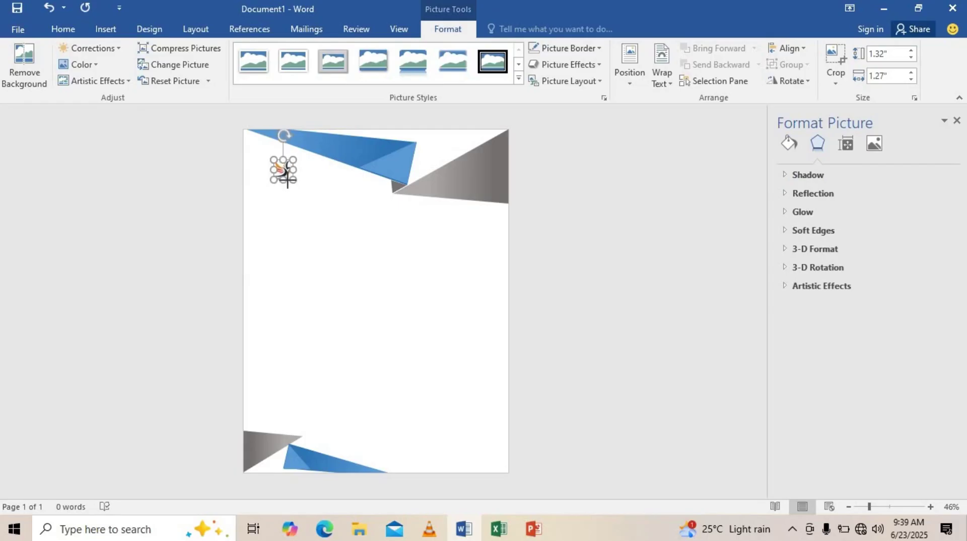
drag(288, 181, 290, 182)
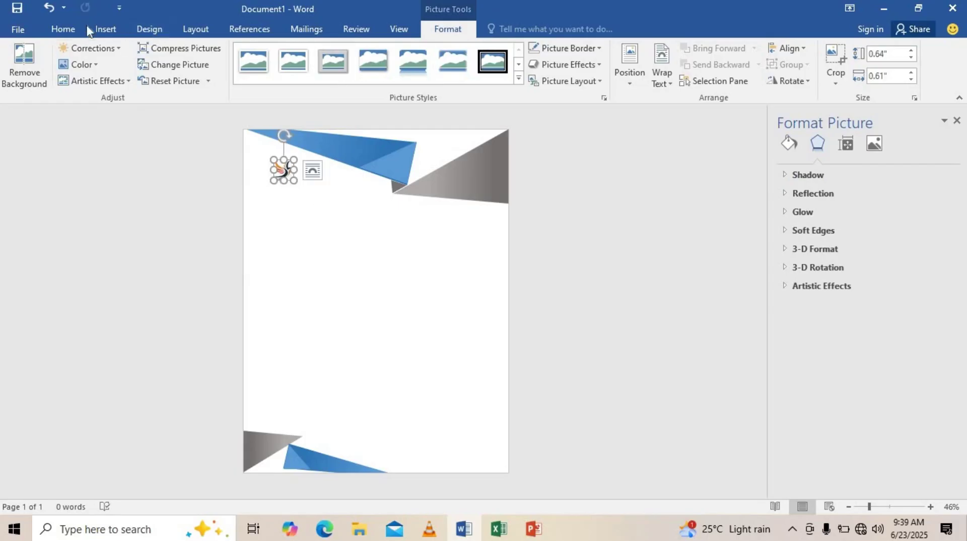
double_click(158, 321)
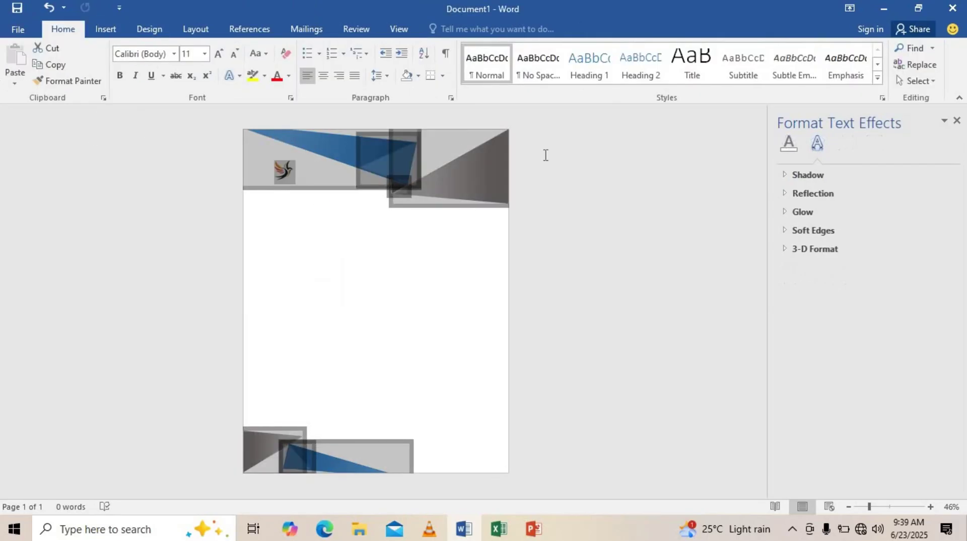
click(112, 29)
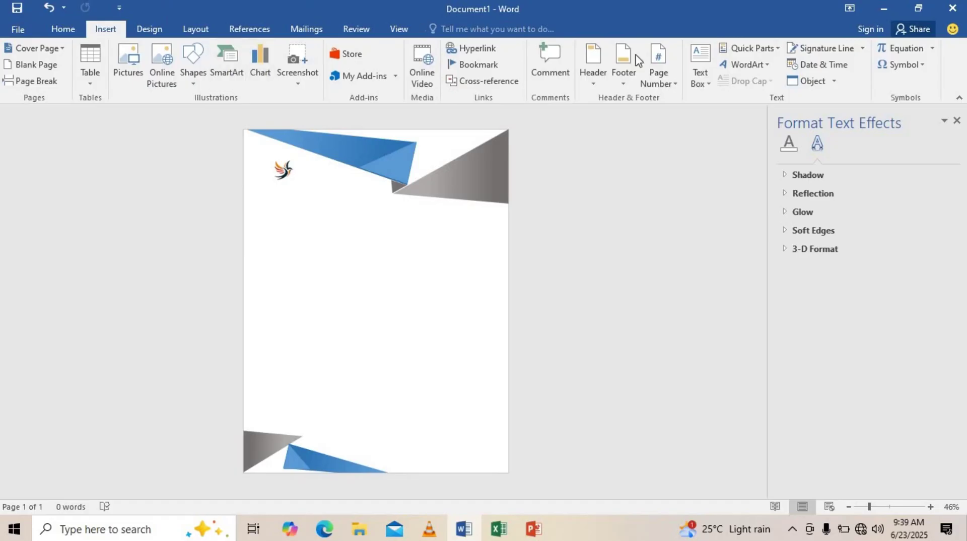
Draw an empty text box about 1.32" by 1.84" below the bird logo, zoomed to 73%.
click(697, 62)
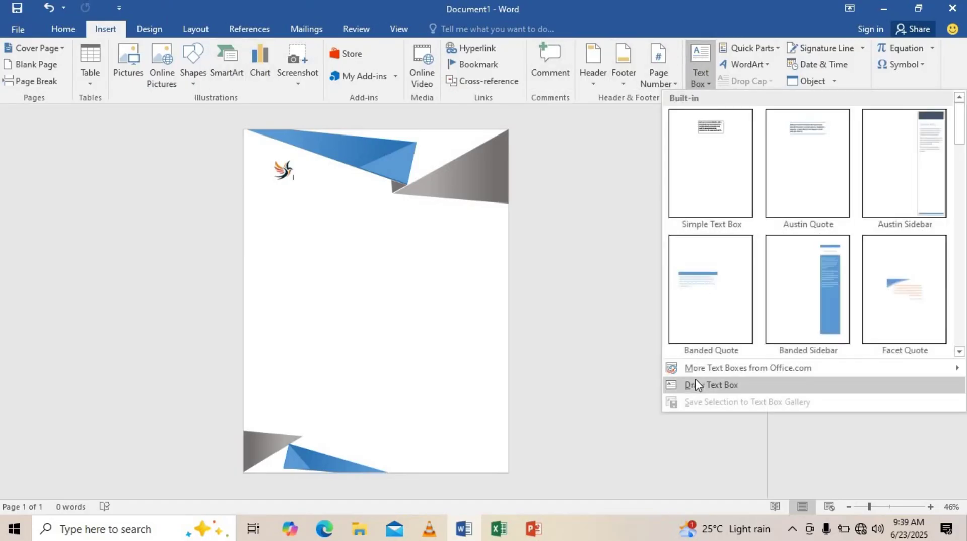
click(701, 385)
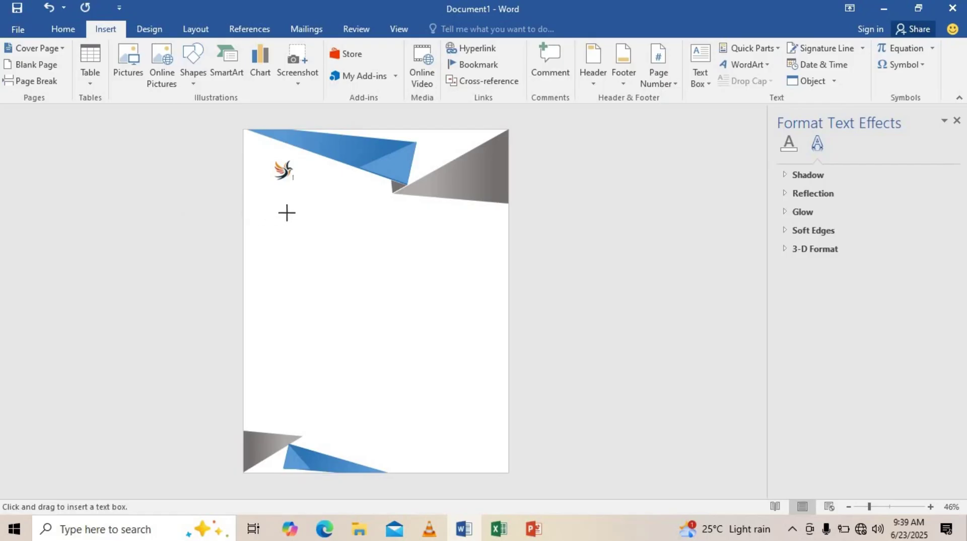
drag(290, 213, 347, 255)
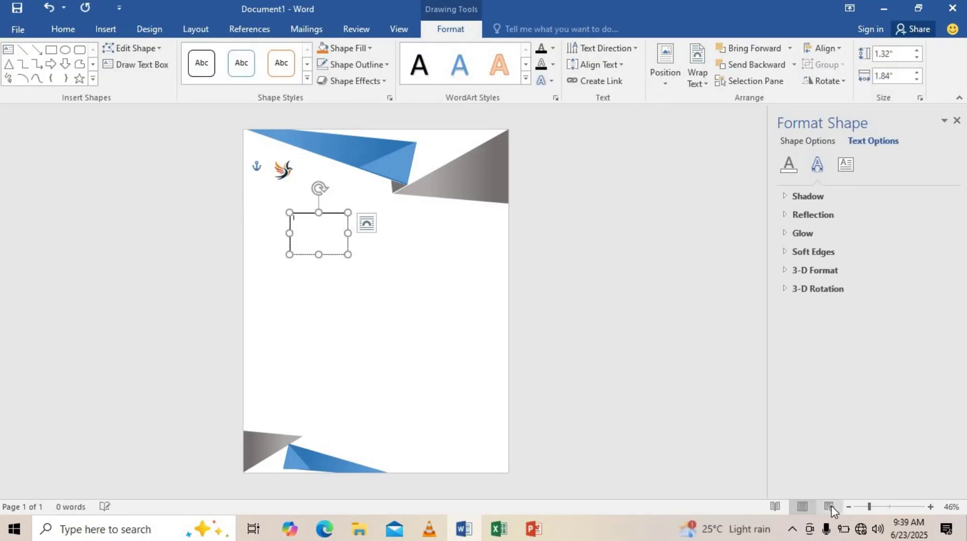
drag(874, 505, 879, 505)
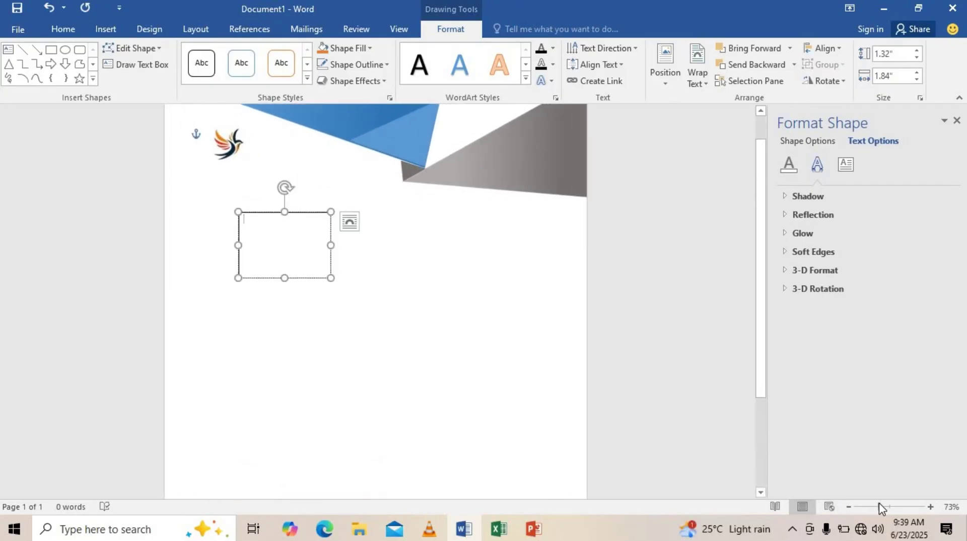
Type the TO: heading and the first address lines into the text box.
text(TO:)
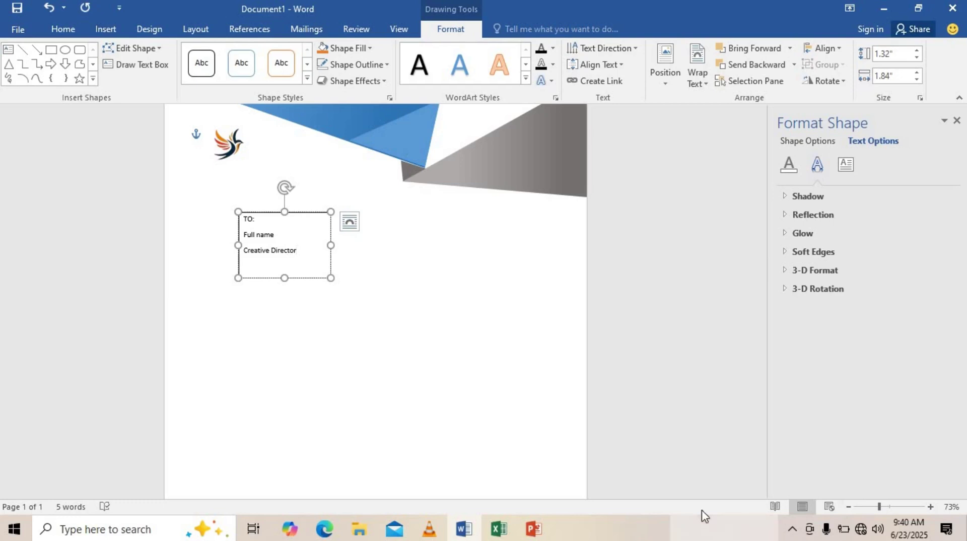
click(350, 221)
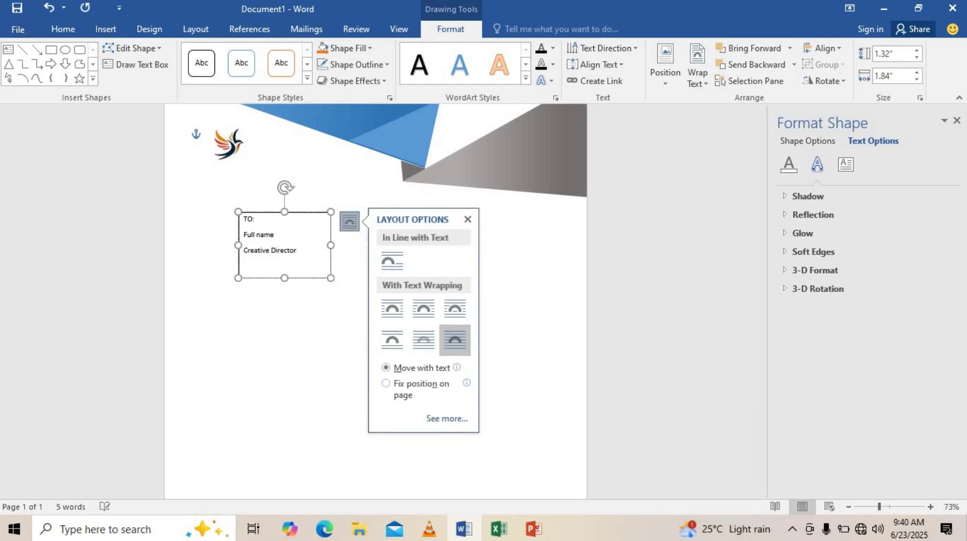
click(464, 218)
click(214, 283)
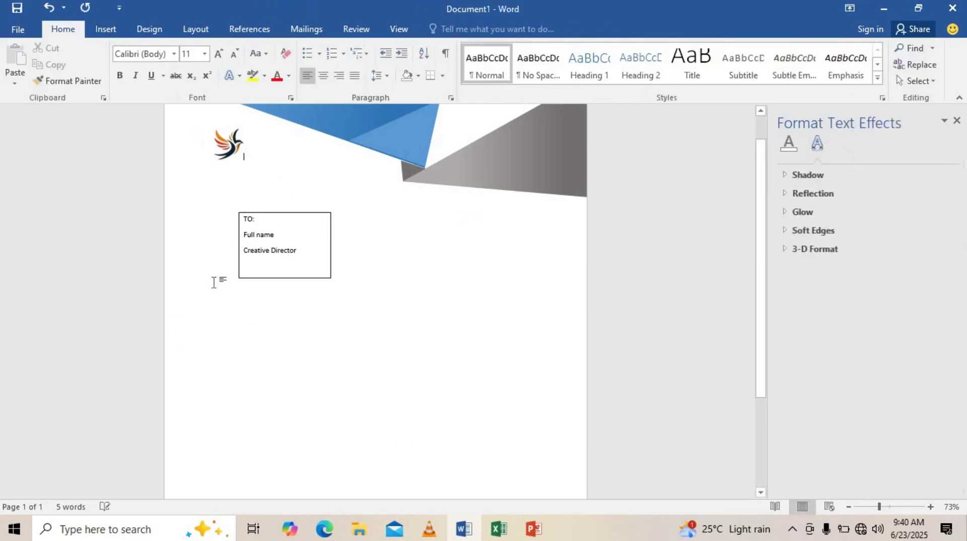
click(251, 265)
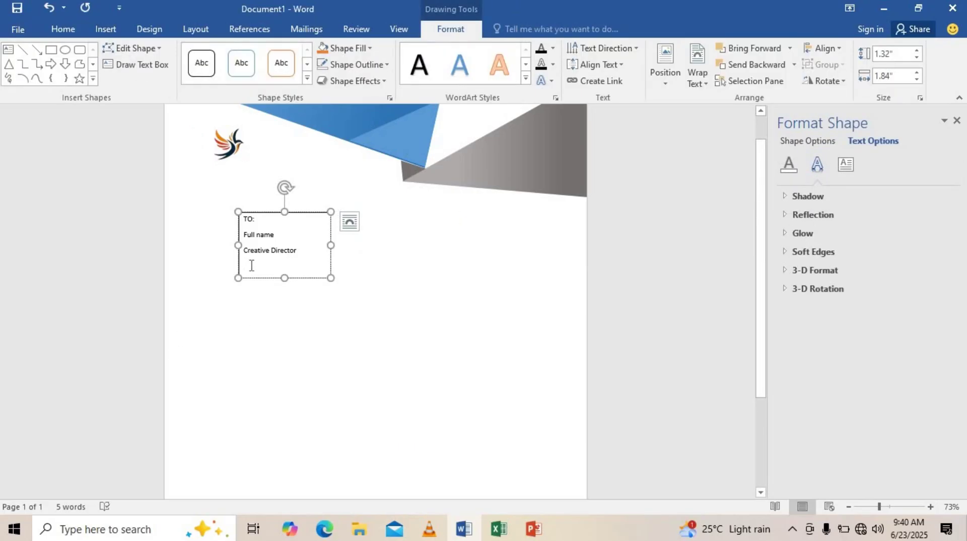
Add the Company Name and Address lines, enlarge the box to 1.87" tall, and add Location.
text(Company Name)
drag(284, 278, 285, 305)
text(Address)
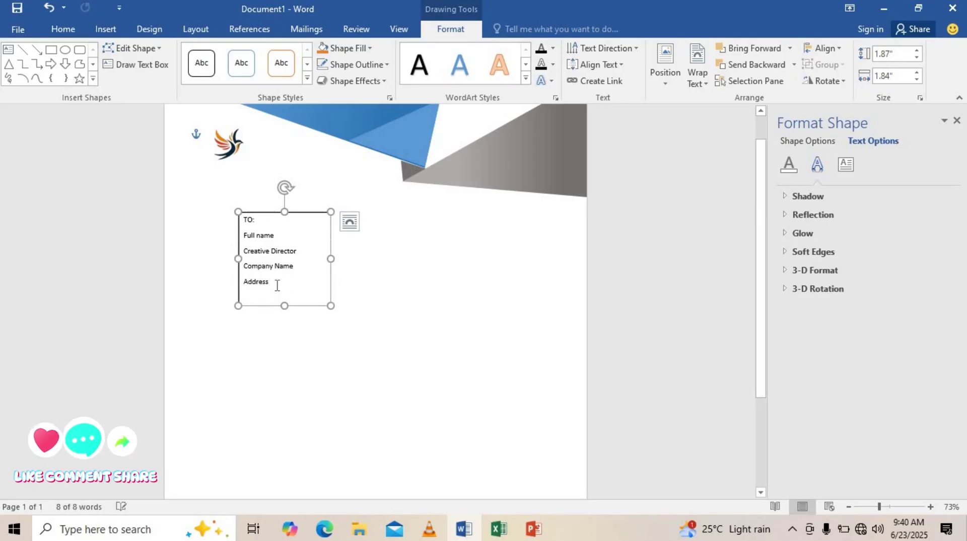
click(277, 290)
text(Lo)
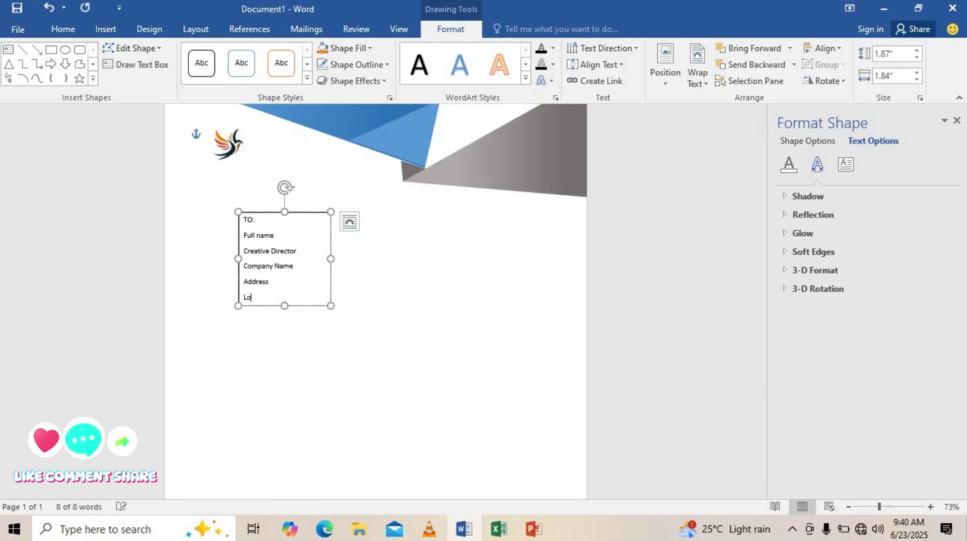
text(catio)
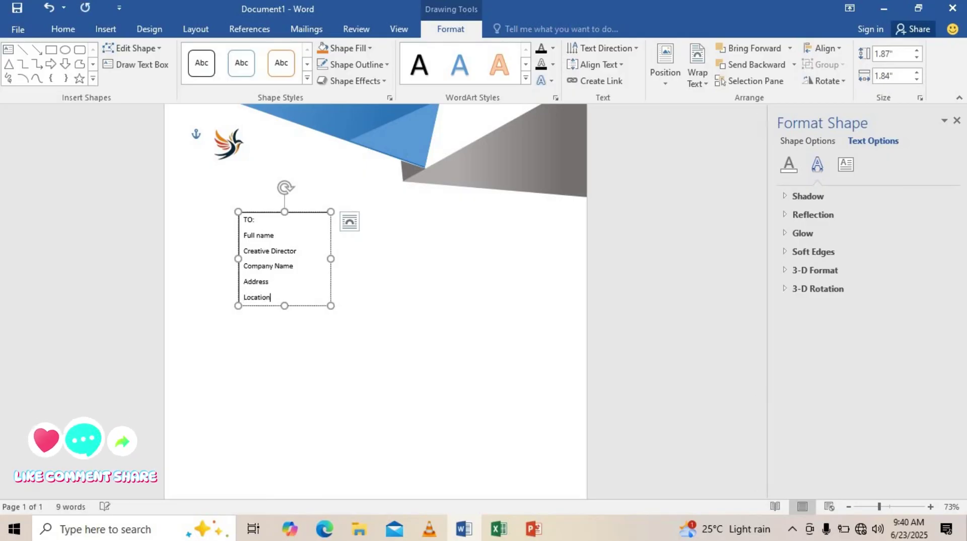
text(n)
drag(258, 222, 240, 221)
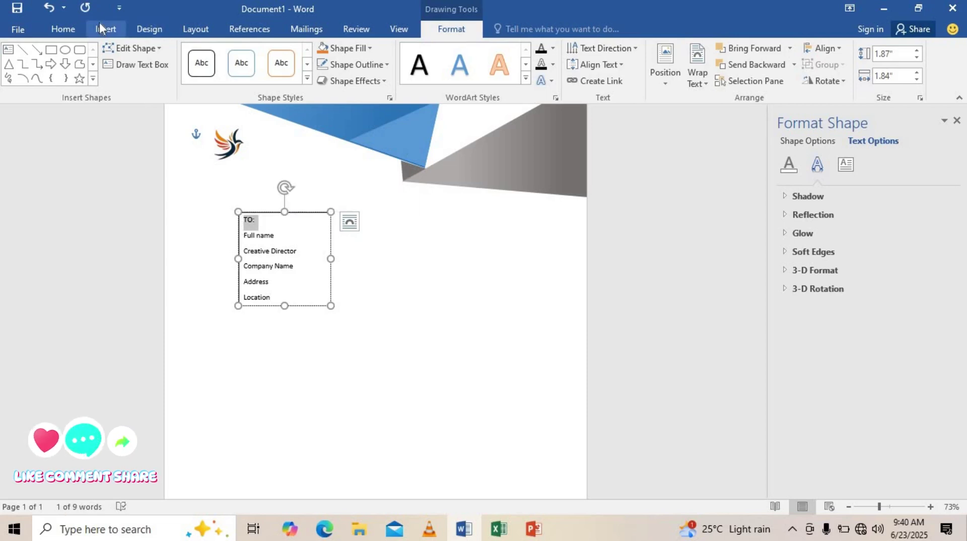
Set the TO: heading to Arial Rounded MT Bold at 16 pt.
click(50, 36)
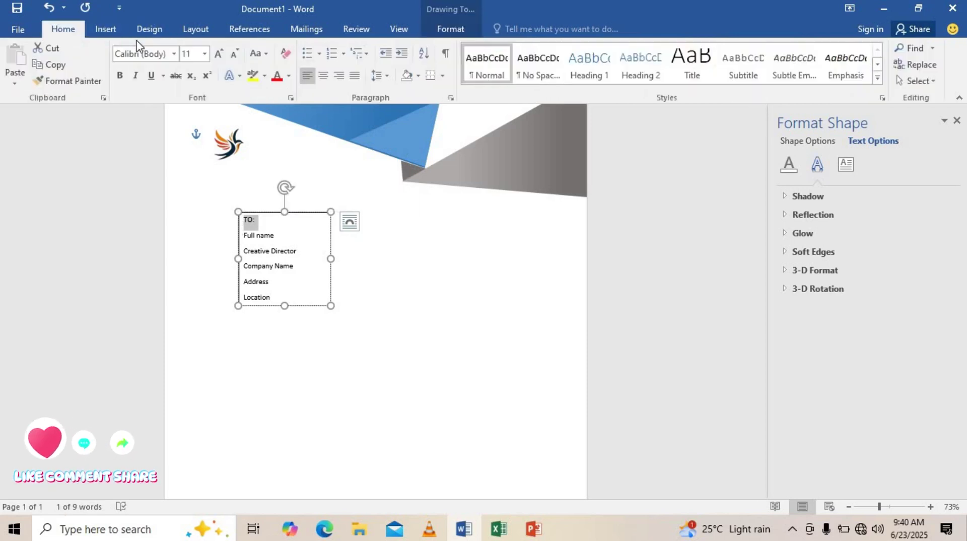
click(174, 54)
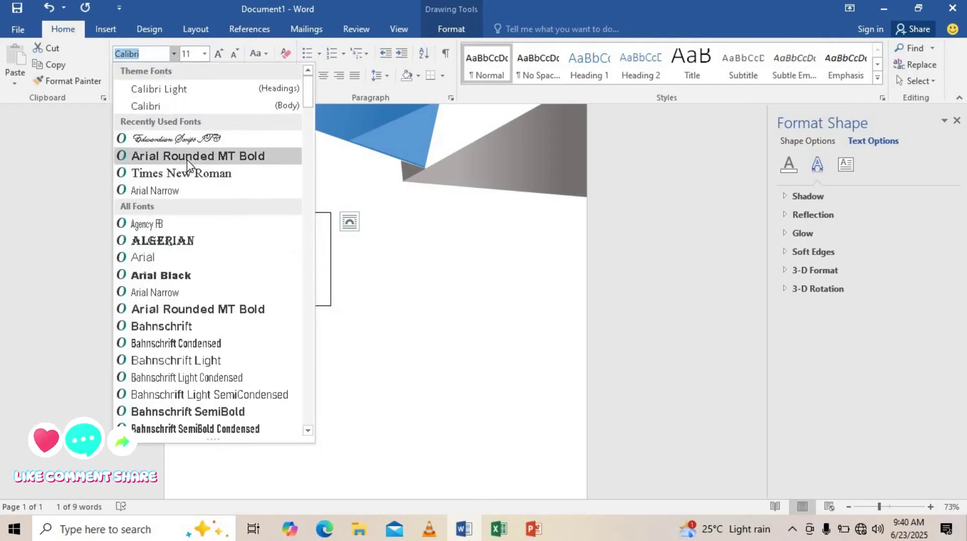
click(197, 156)
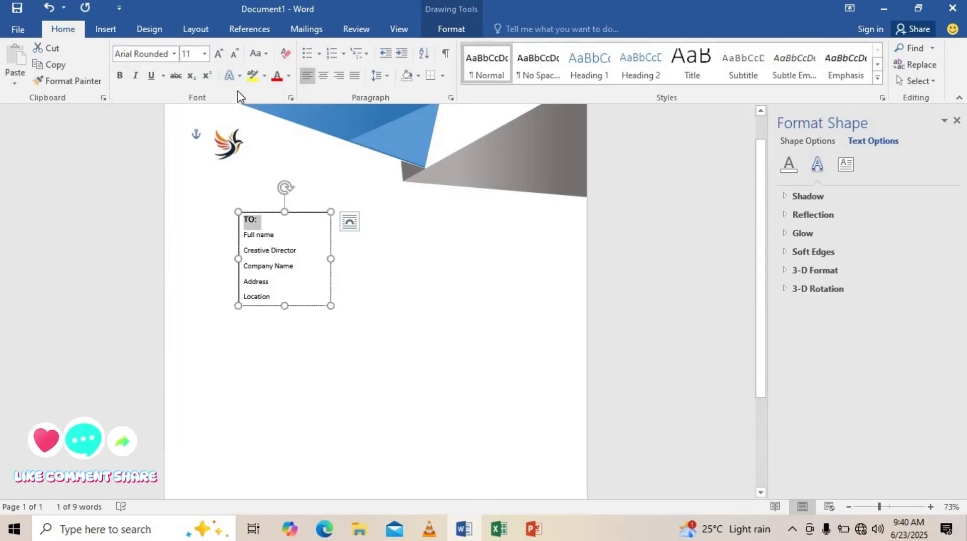
click(204, 54)
click(189, 152)
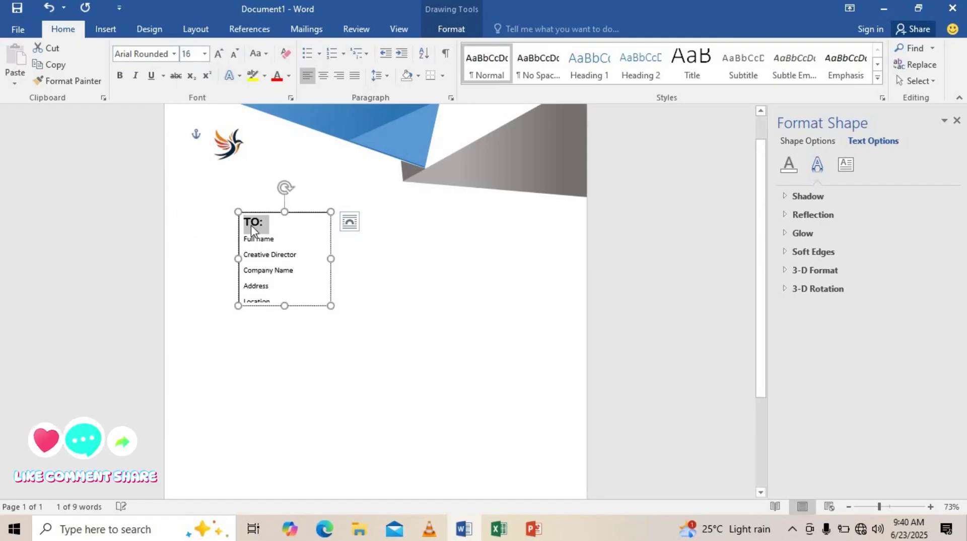
Make the Full name through Location lines 16 pt.
click(264, 241)
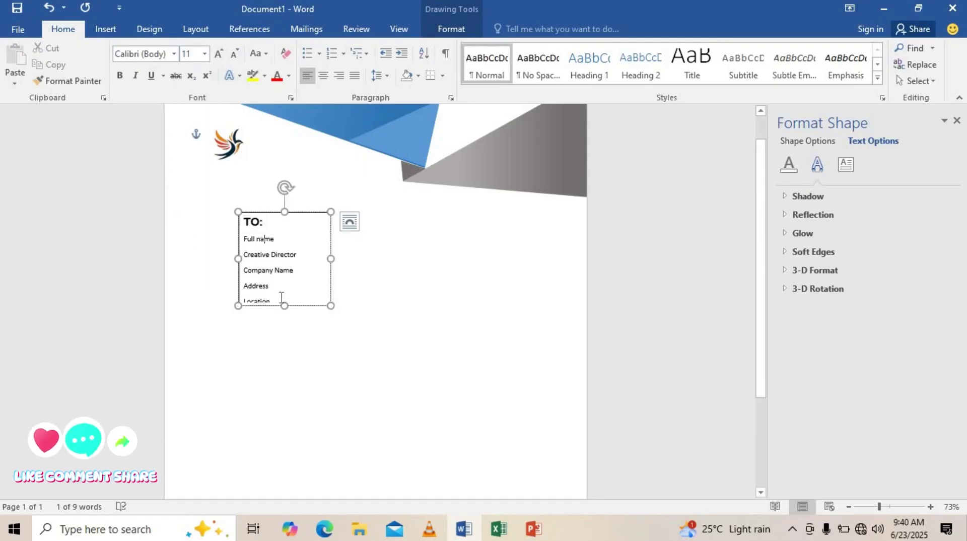
drag(240, 258, 238, 239)
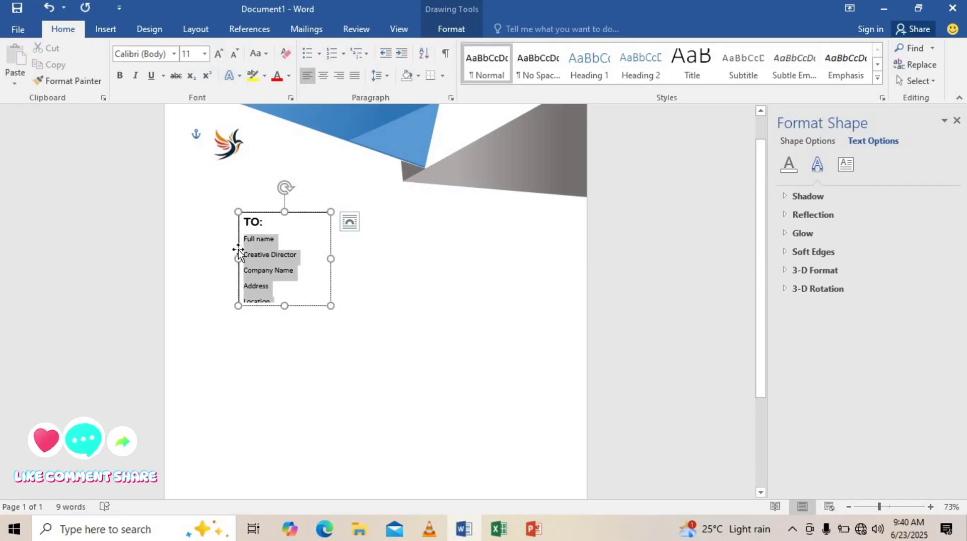
click(204, 54)
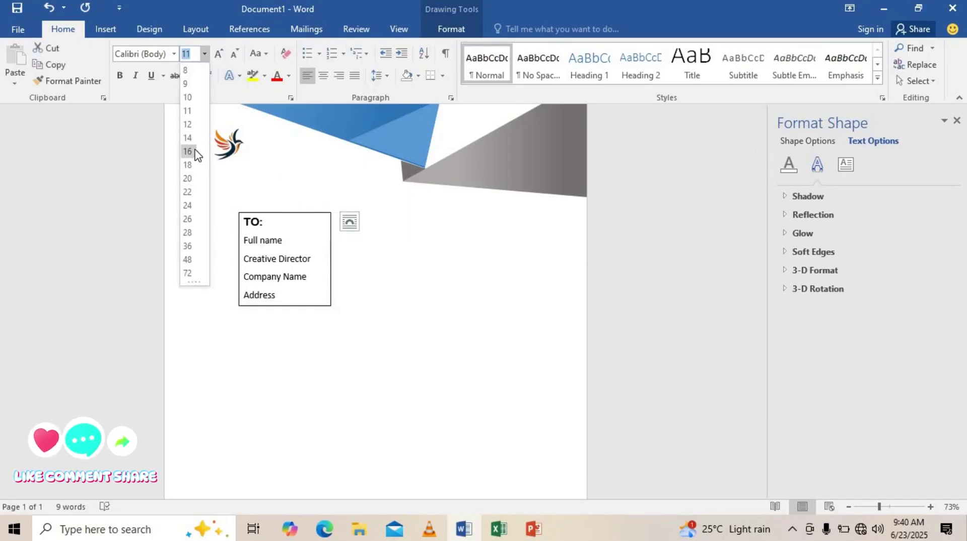
click(189, 150)
click(293, 241)
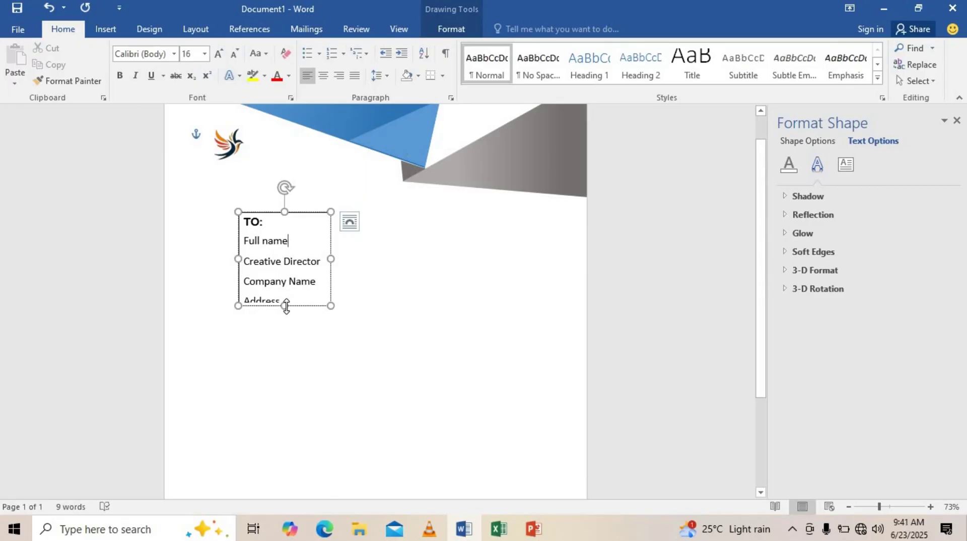
Enlarge the text box taller and wider so every address line shows.
drag(286, 306, 286, 336)
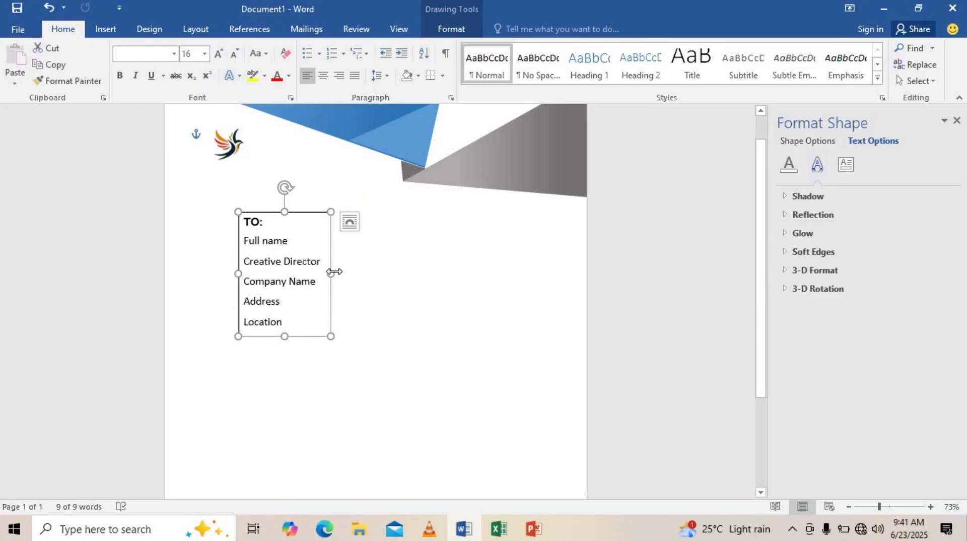
drag(331, 272, 352, 273)
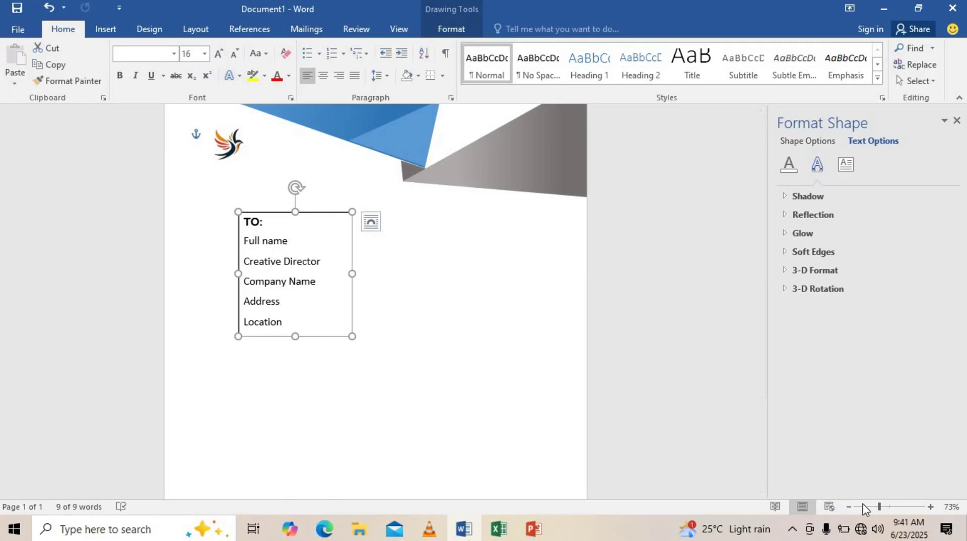
drag(879, 507, 869, 506)
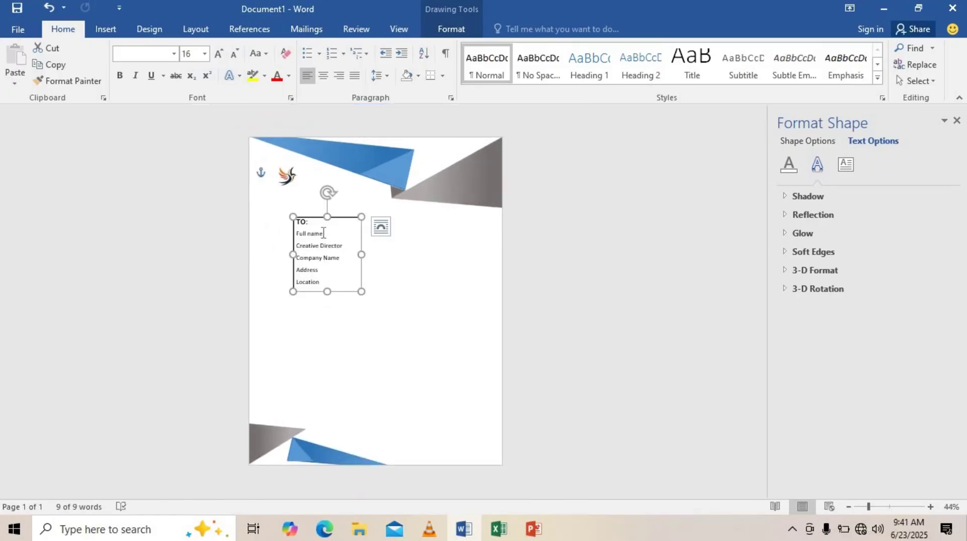
drag(326, 233, 296, 234)
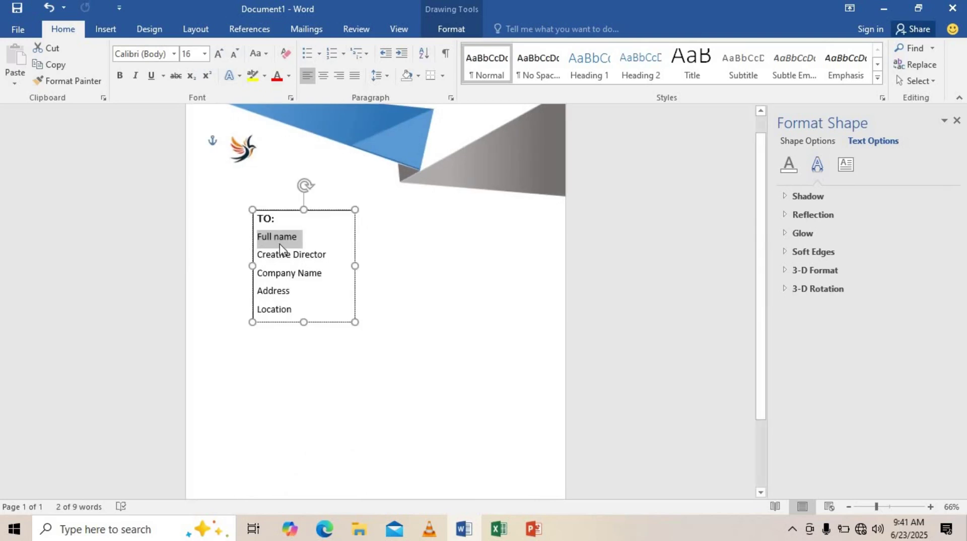
drag(289, 224, 257, 220)
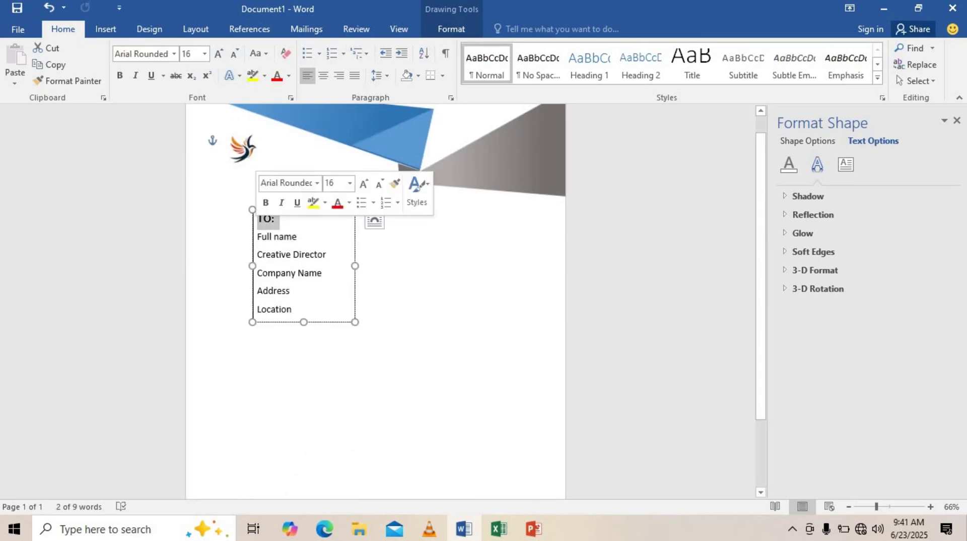
Set Spacing After to 0 pt for the Full name, Company Name and Address lines.
click(191, 29)
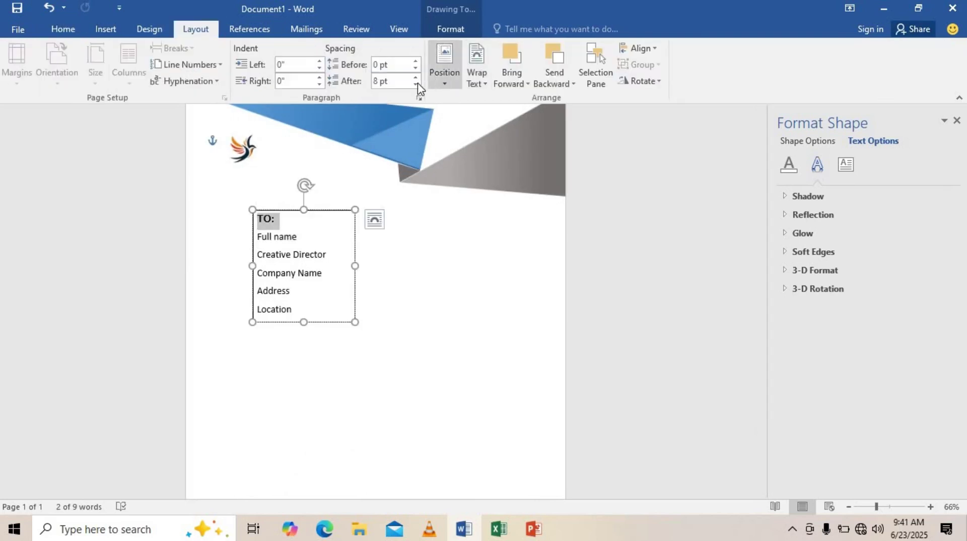
triple_click(264, 242)
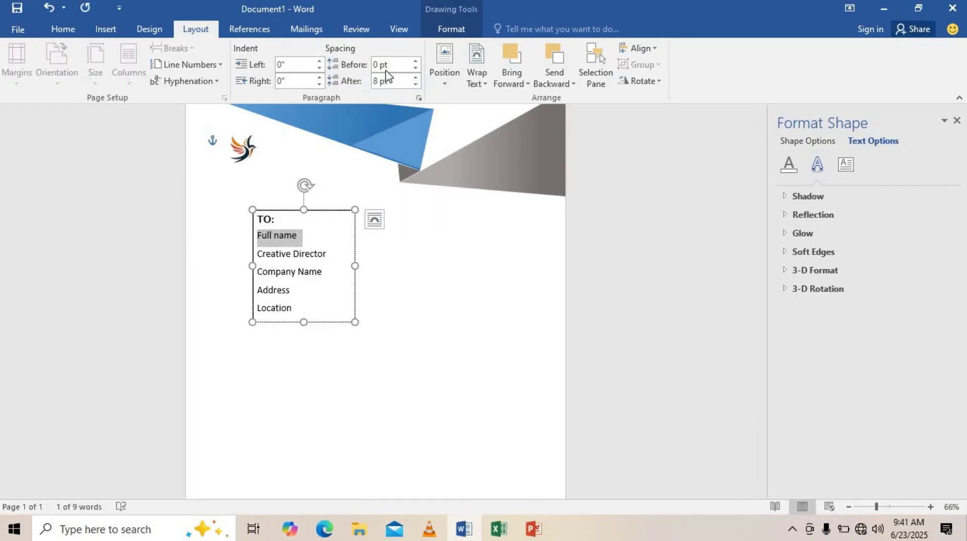
click(415, 85)
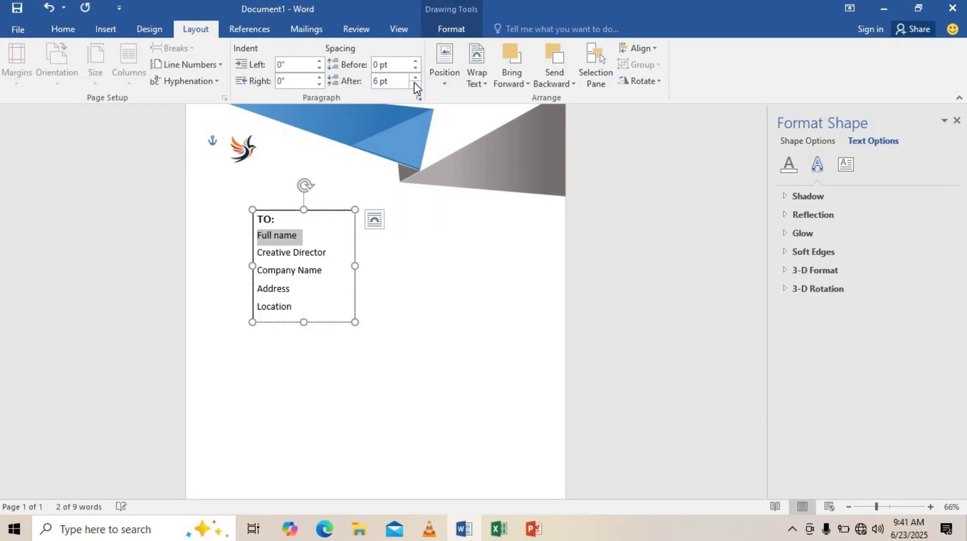
click(415, 84)
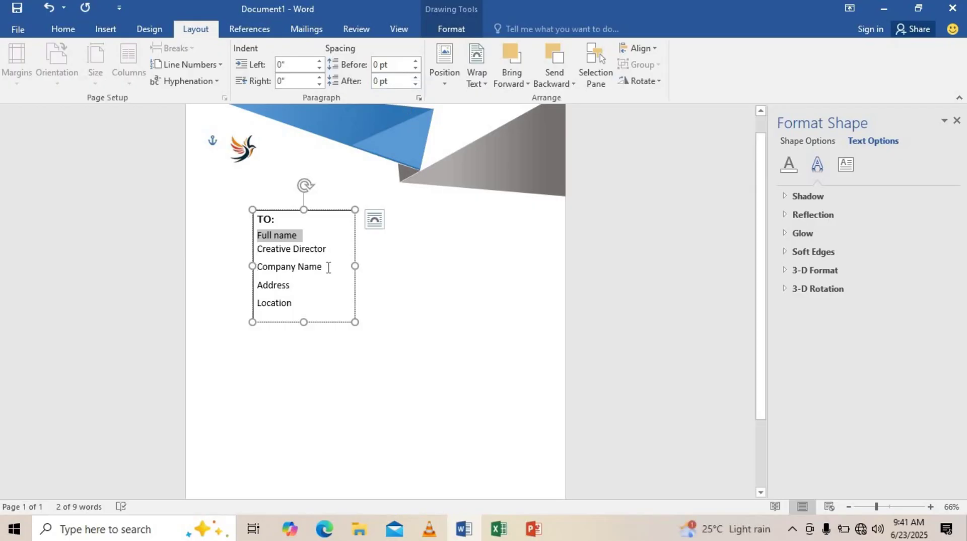
triple_click(274, 268)
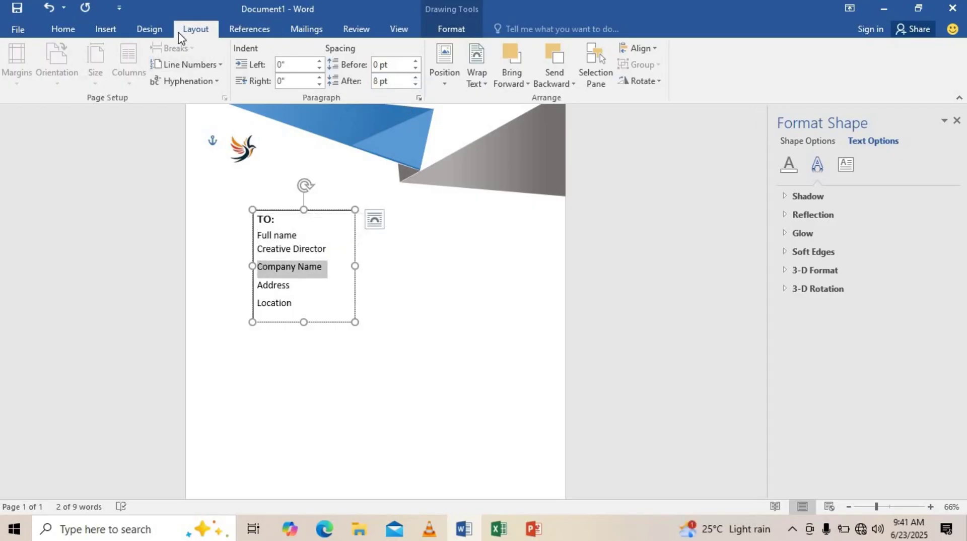
click(416, 84)
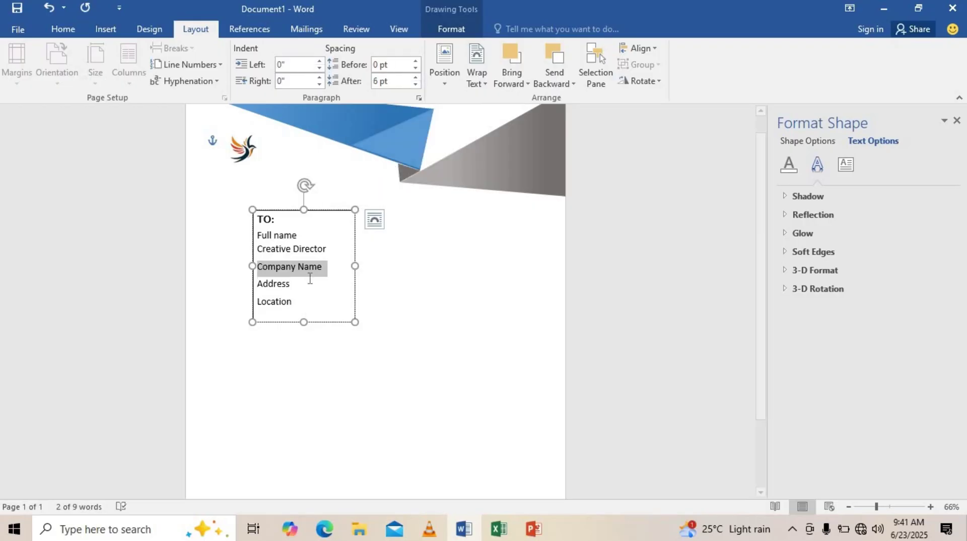
triple_click(261, 284)
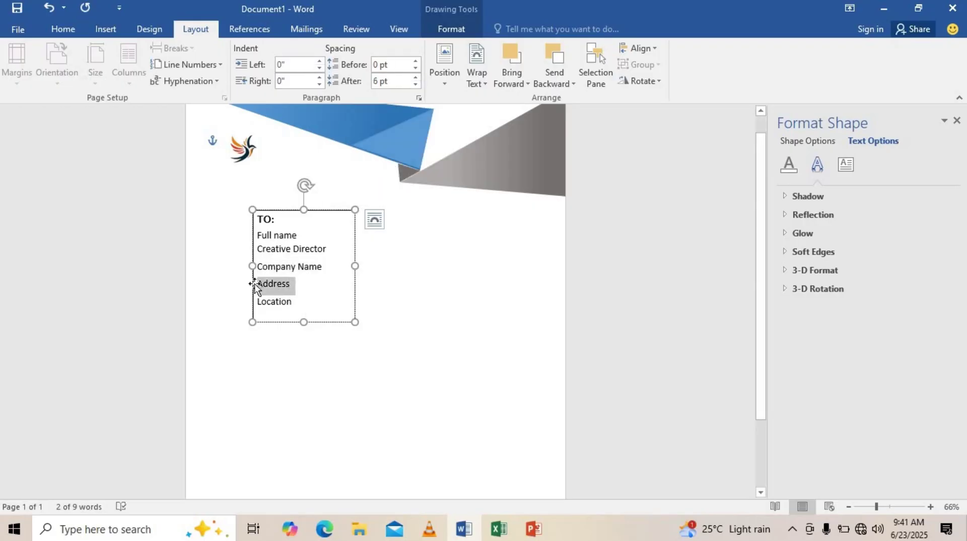
click(416, 84)
triple_click(301, 269)
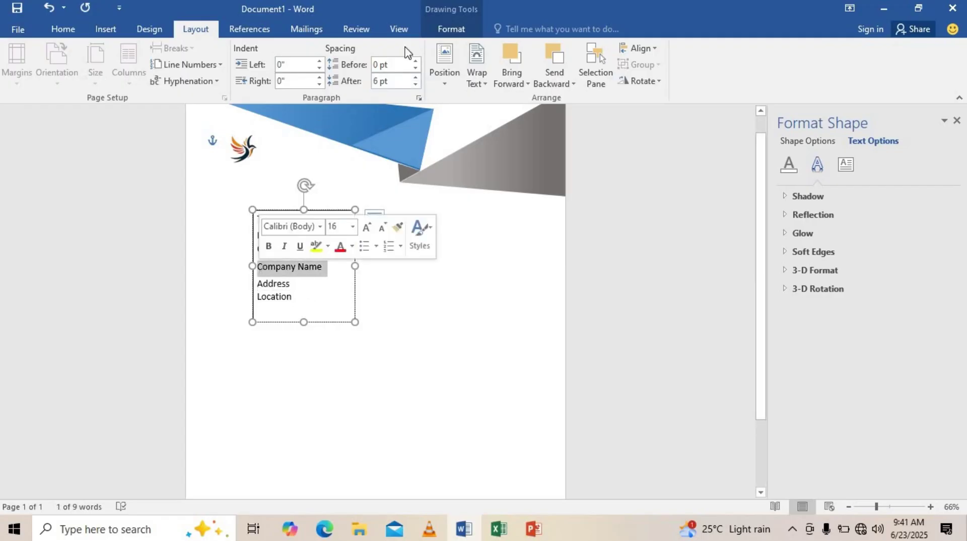
click(417, 84)
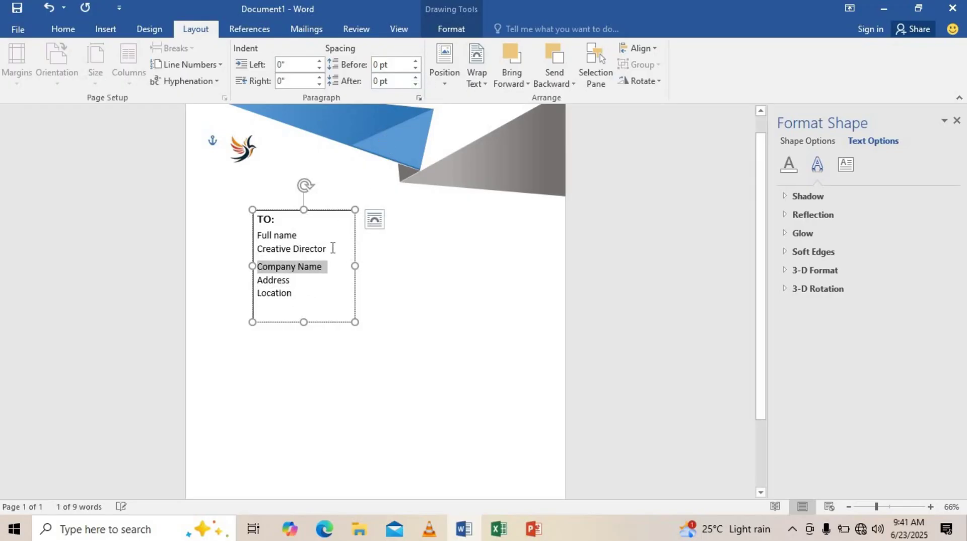
Give the Creative Director line 18 pt Spacing After.
drag(332, 243, 335, 259)
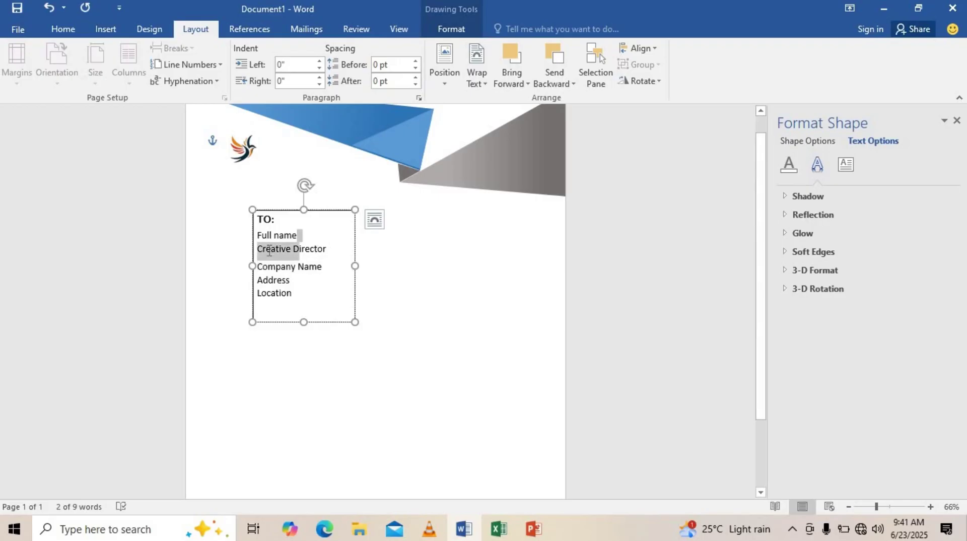
click(335, 258)
drag(331, 250, 258, 250)
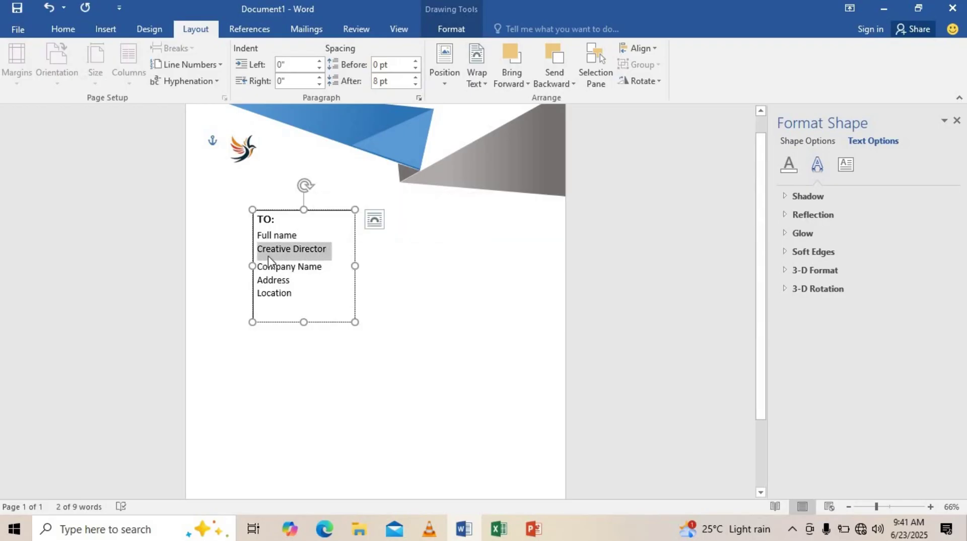
click(417, 77)
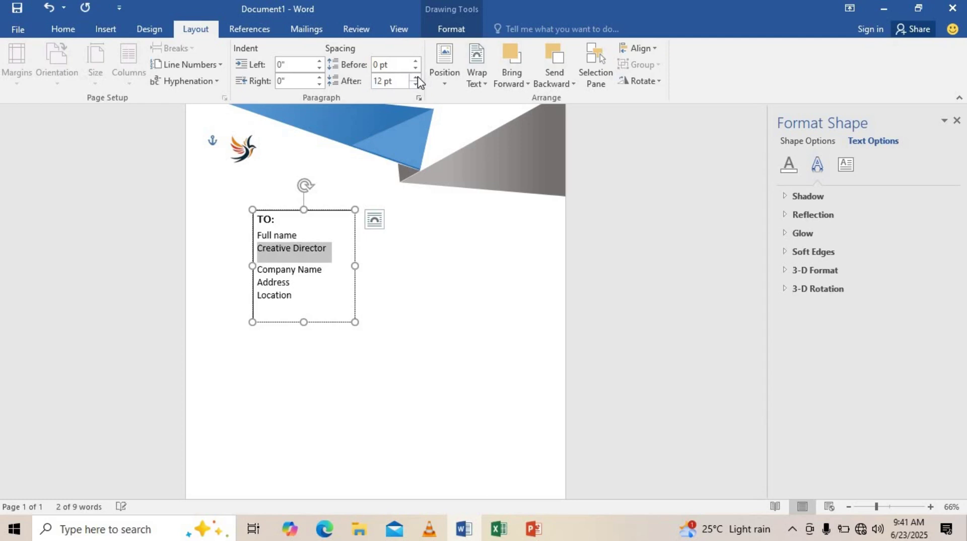
click(416, 78)
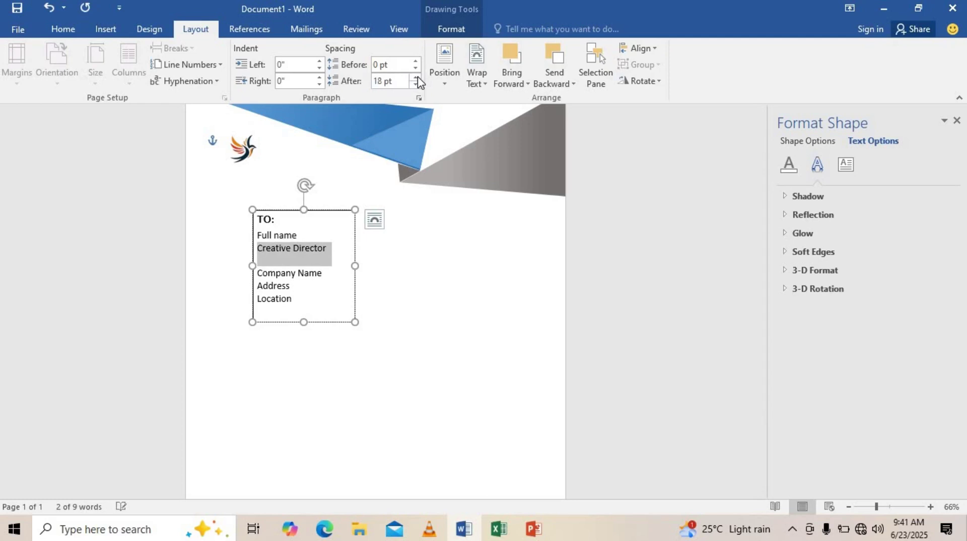
click(289, 275)
click(242, 274)
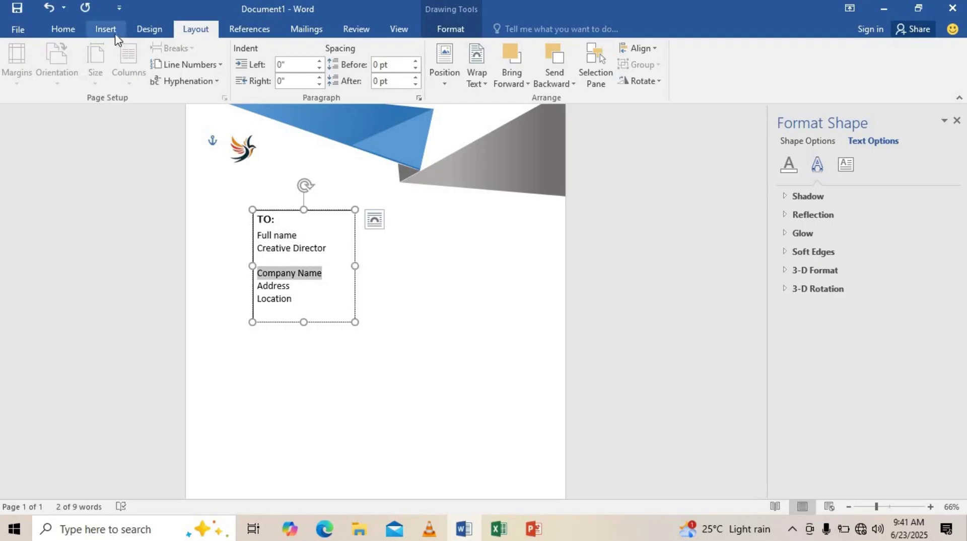
click(74, 36)
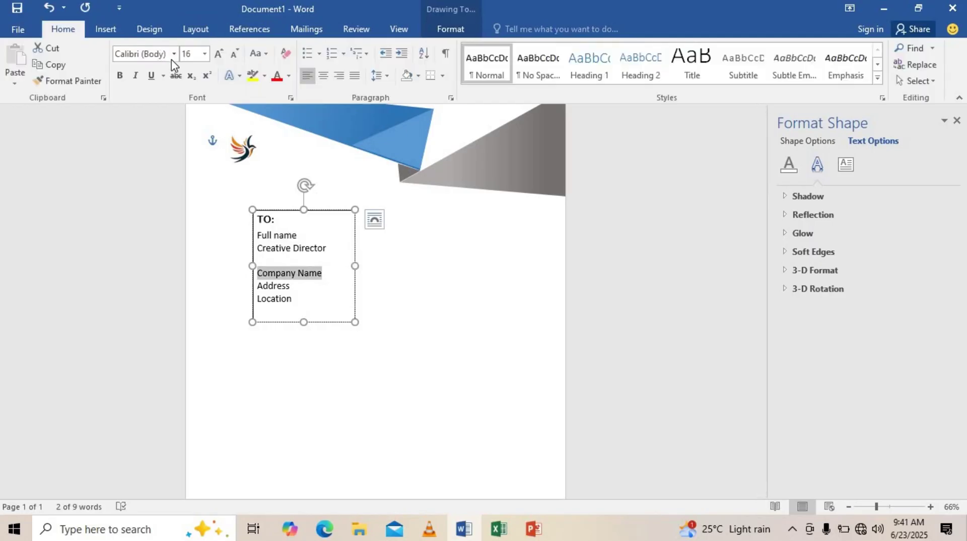
click(174, 53)
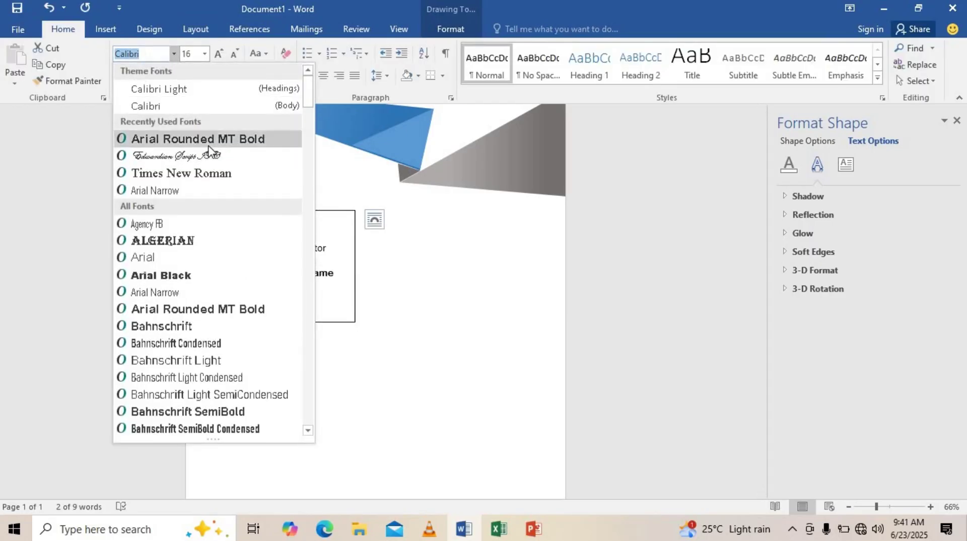
Set Company Name in Arial Rounded MT Bold; try Bahnschrift Condensed on Address/Location, then undo it.
click(199, 140)
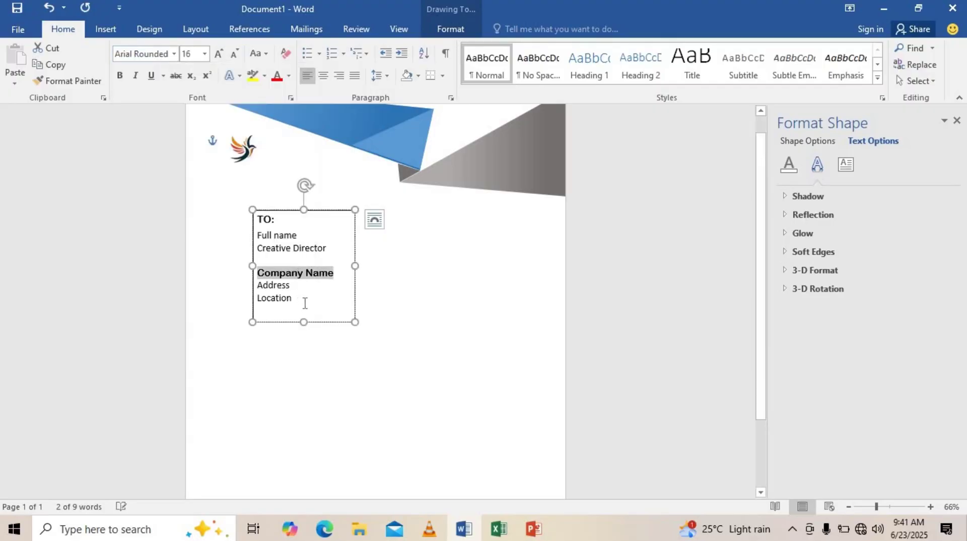
click(306, 296)
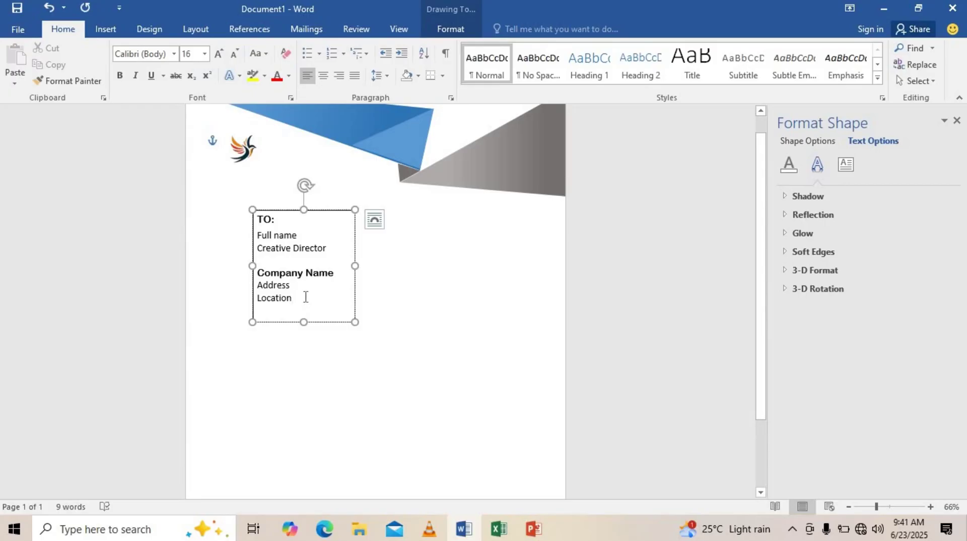
drag(292, 313, 258, 285)
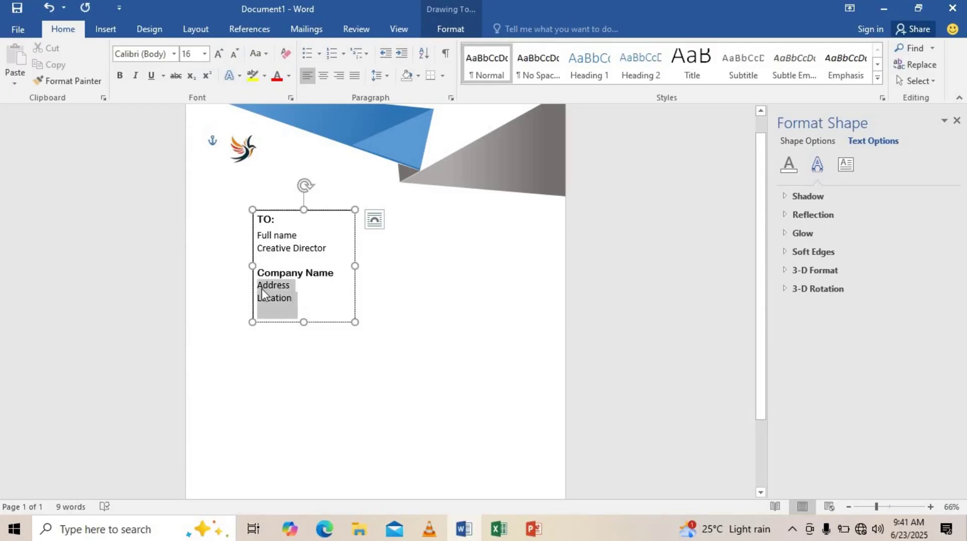
click(174, 54)
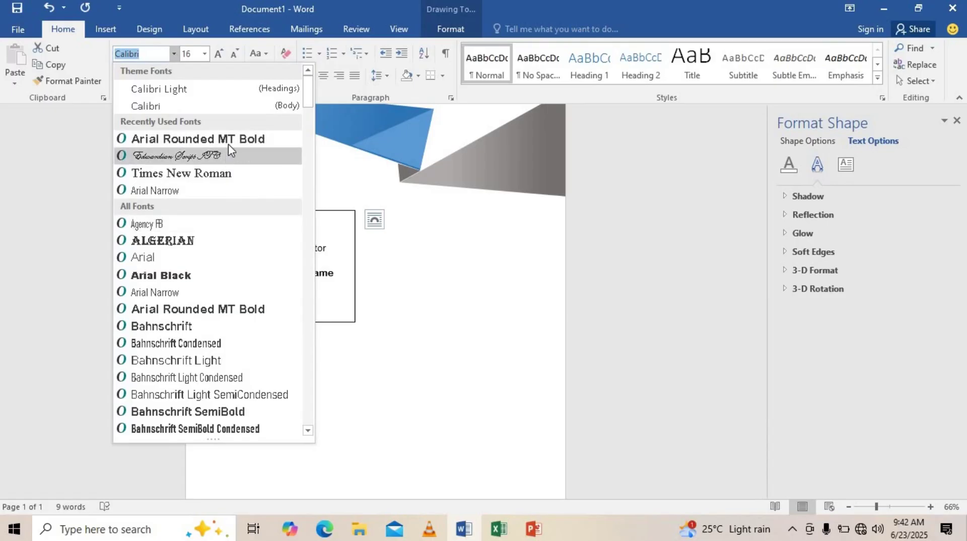
click(206, 343)
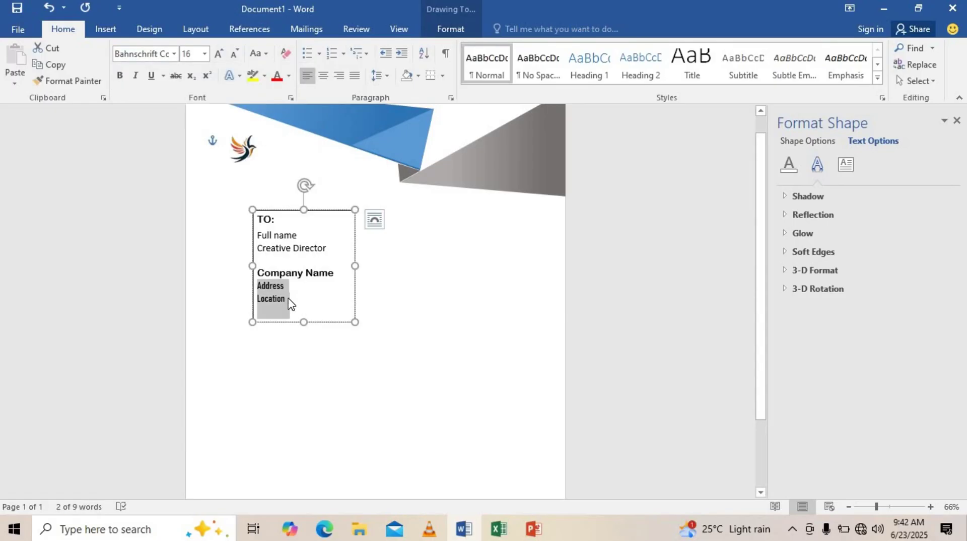
key(ctrl+z)
click(304, 242)
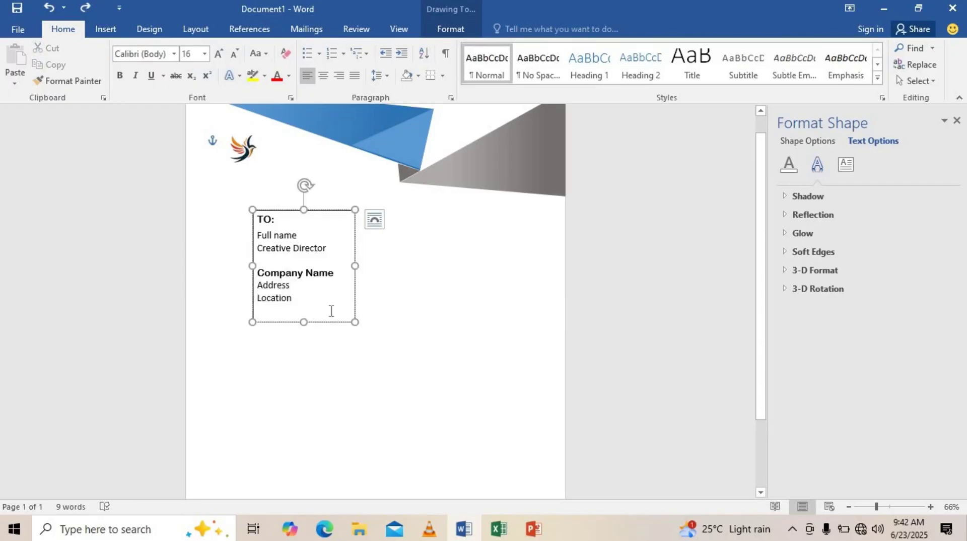
click(322, 210)
Remove the address box's outline and move it up under the bird logo at the left margin.
click(451, 29)
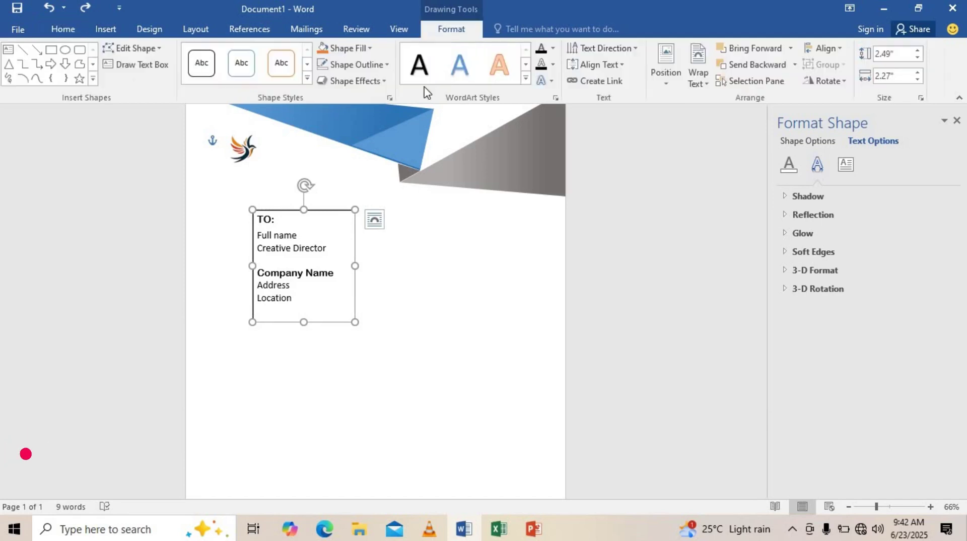
click(355, 64)
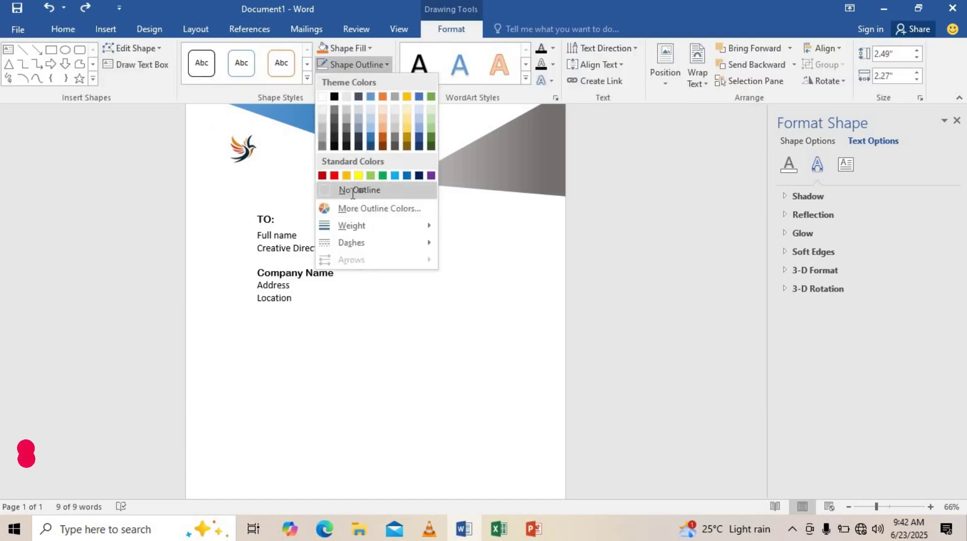
click(353, 190)
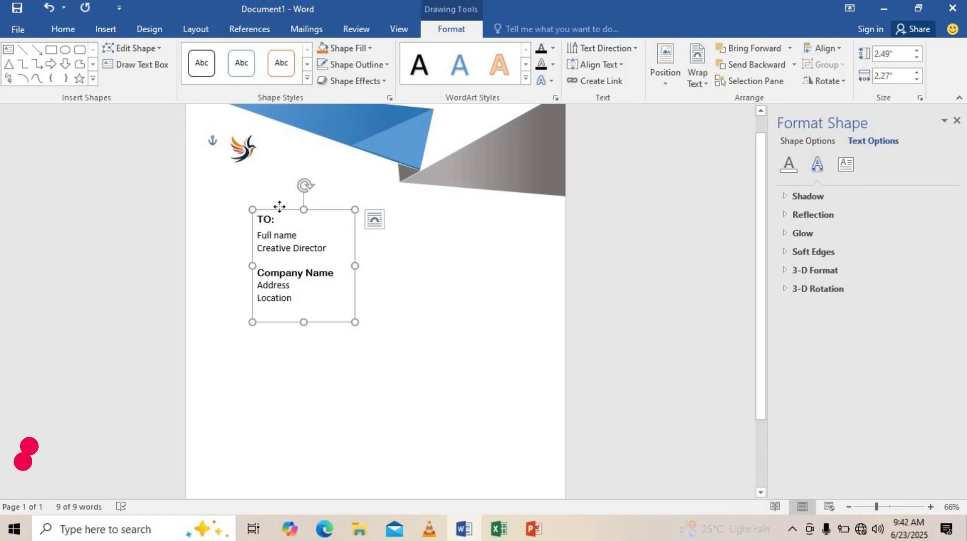
drag(279, 207, 265, 170)
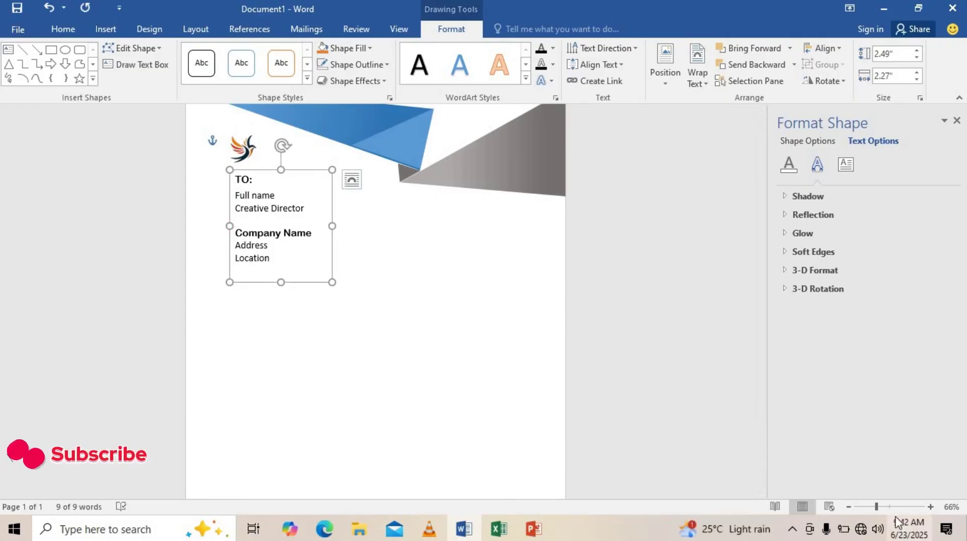
click(885, 507)
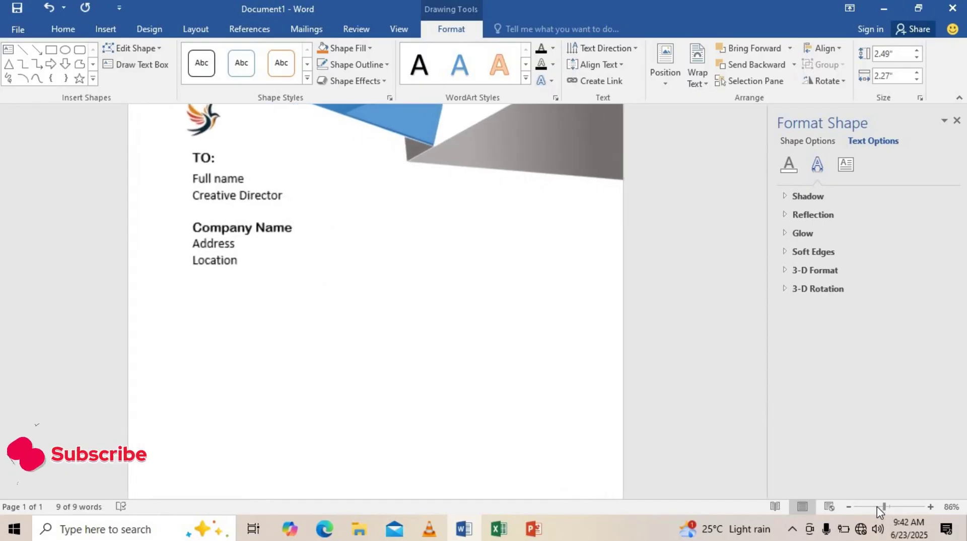
drag(878, 507, 864, 506)
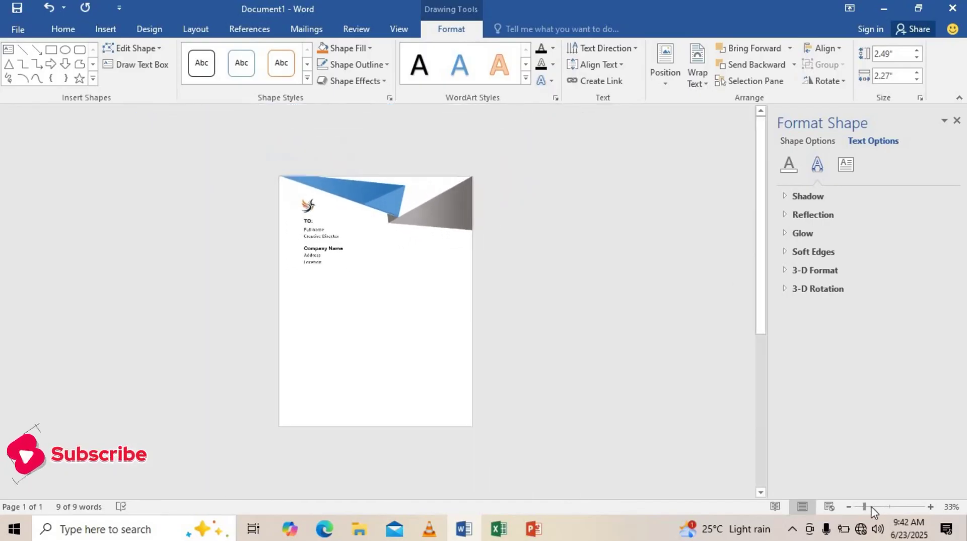
click(874, 506)
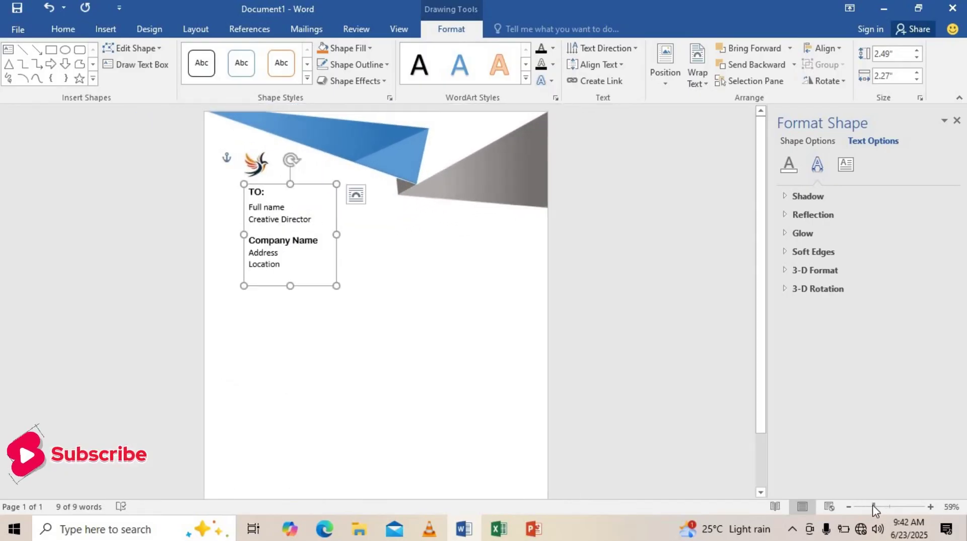
drag(873, 504, 870, 506)
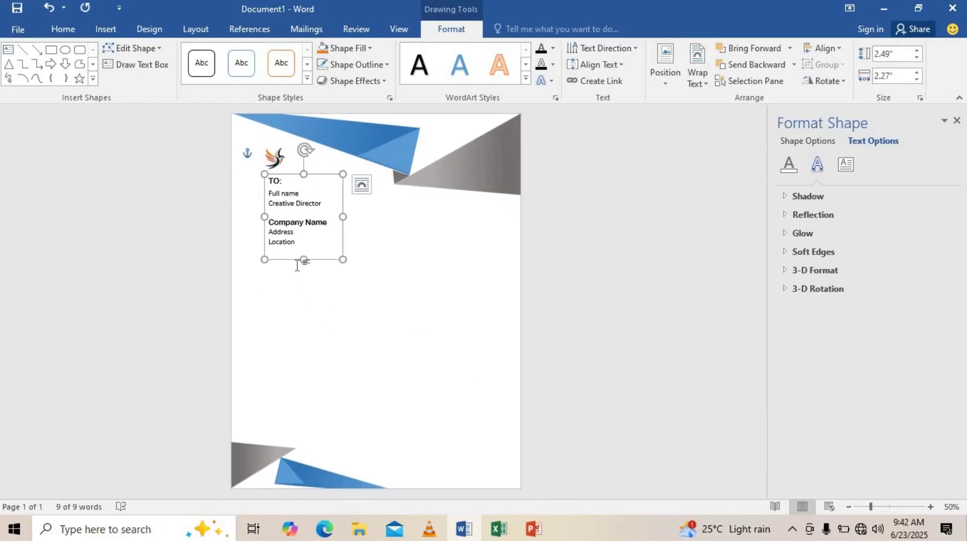
Copy the address box below it, replacing its text with "Dear (Enter name)," and =rand(3,2) sample paragraphs.
mouse_move(302, 259)
mouse_down()
mouse_move(303, 248)
mouse_move(297, 328)
mouse_up()
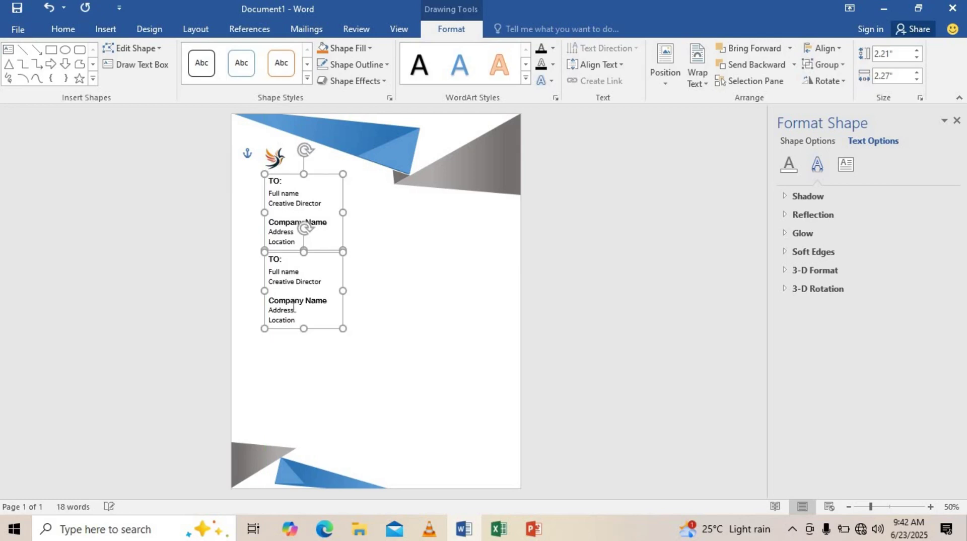
key(ctrl+a)
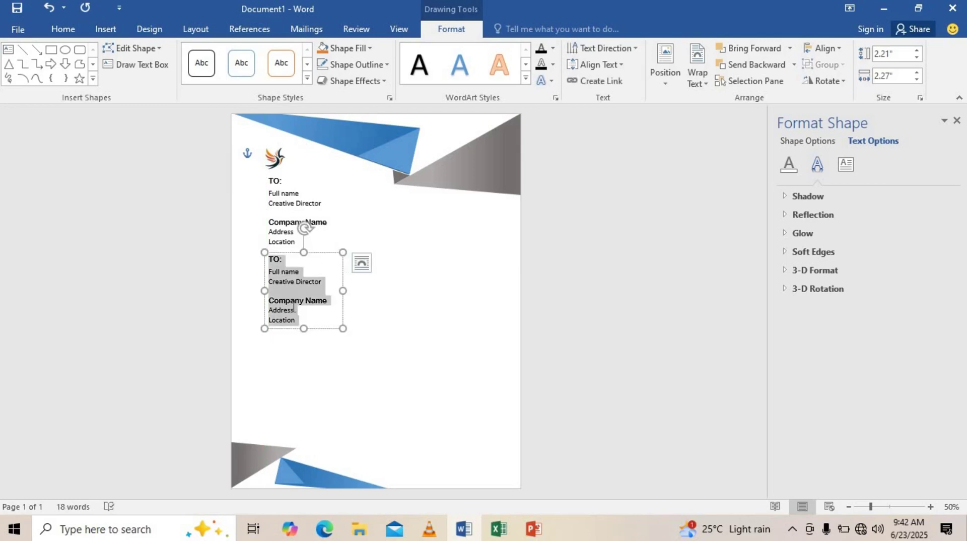
text(Dear (Enter name),)
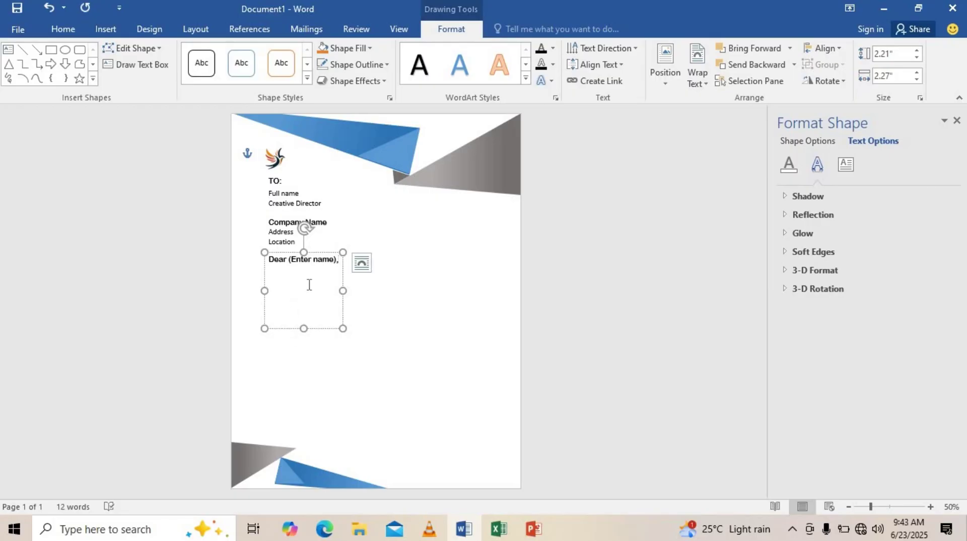
key(Return)
text(=rand(3,2))
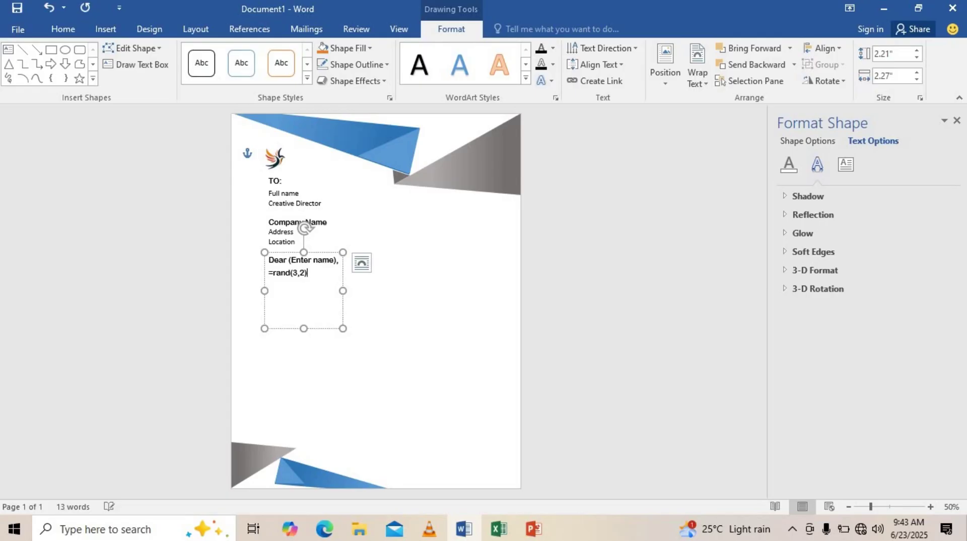
key(Return)
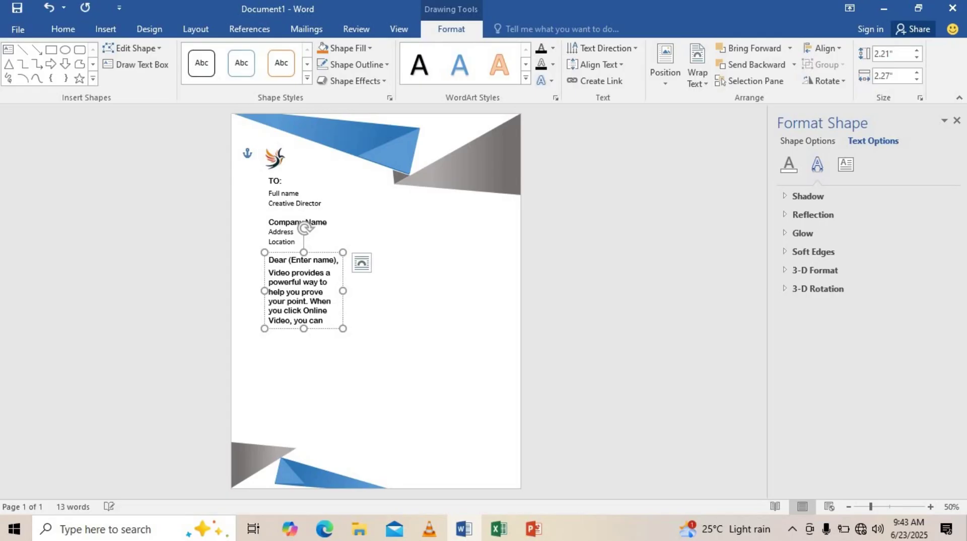
Widen the body text box to the right and lengthen it to show all paragraphs.
drag(372, 291, 493, 279)
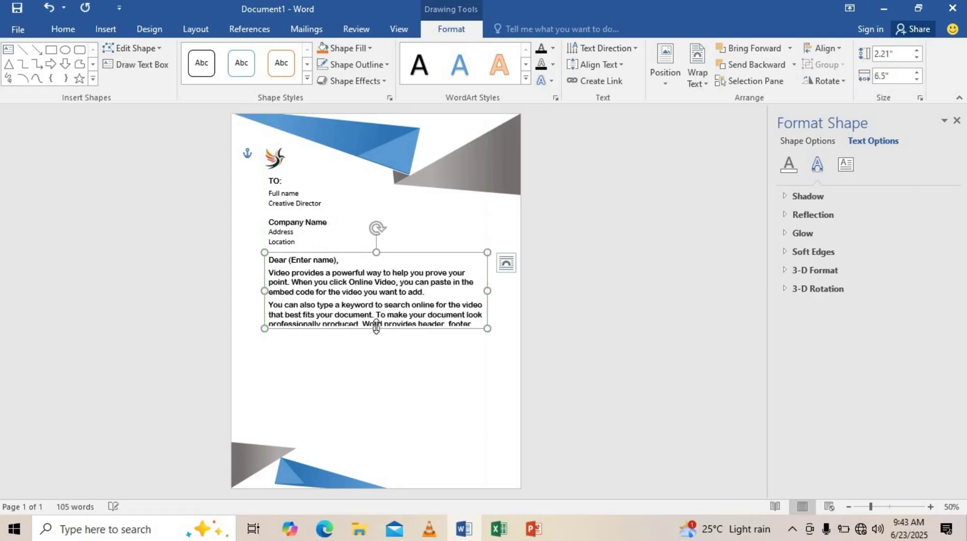
drag(376, 328, 382, 384)
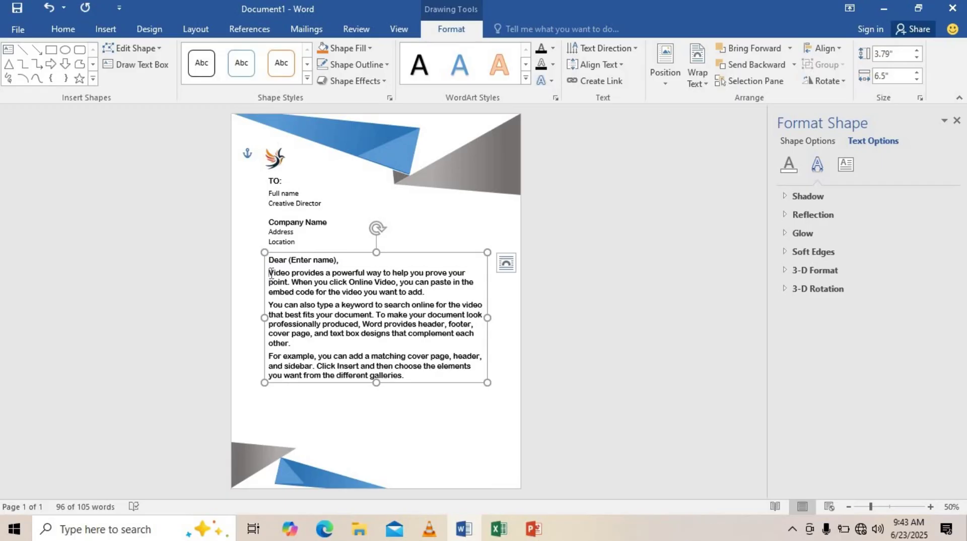
shift+click(426, 379)
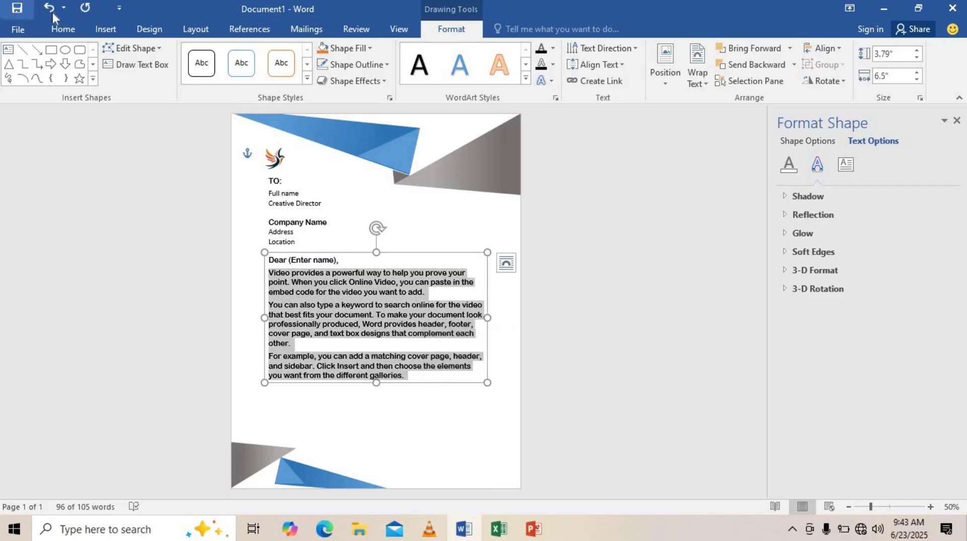
Apply Times New Roman to the body paragraphs.
click(63, 29)
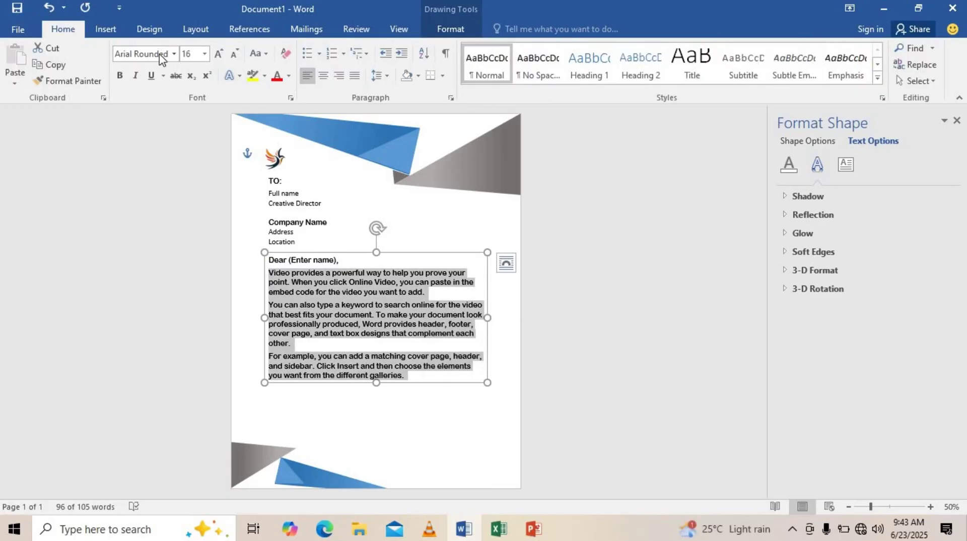
click(161, 55)
text(Times New Ro)
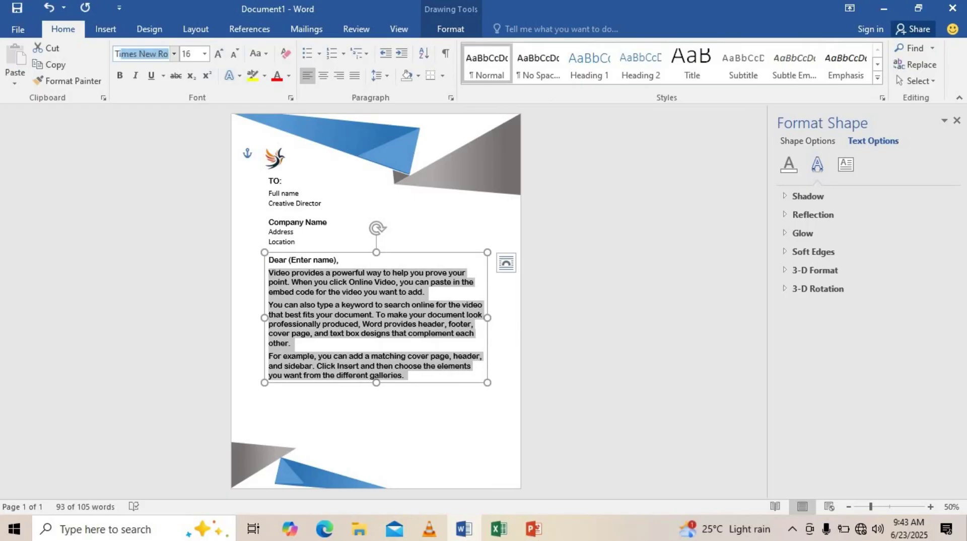
key(Return)
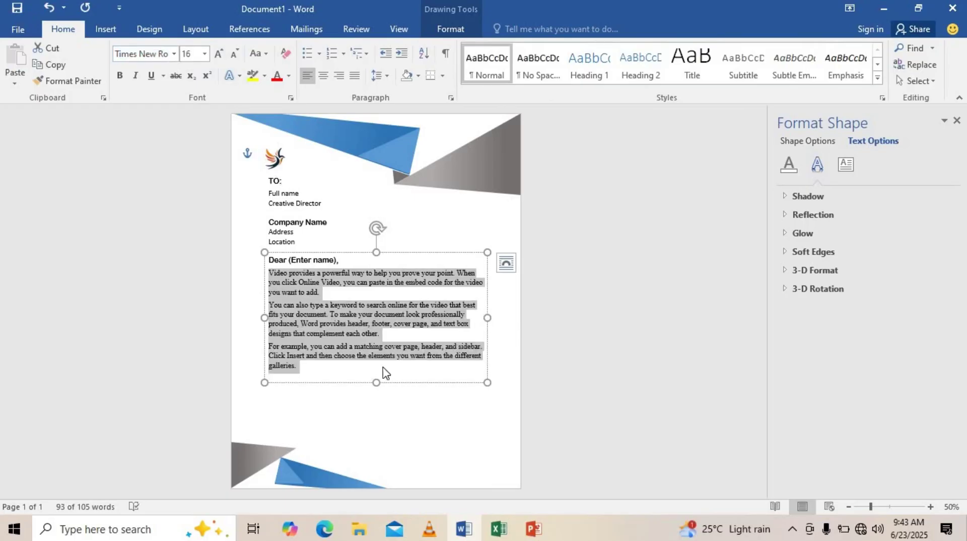
click(351, 373)
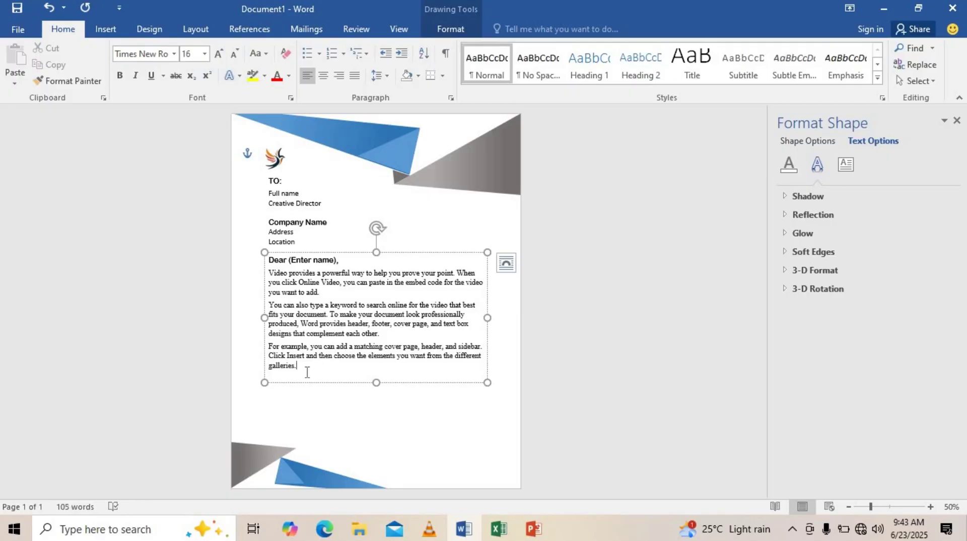
Set the body text to Calibri (Body), grow it to 18 pt, and extend the box.
drag(308, 373, 263, 273)
click(174, 54)
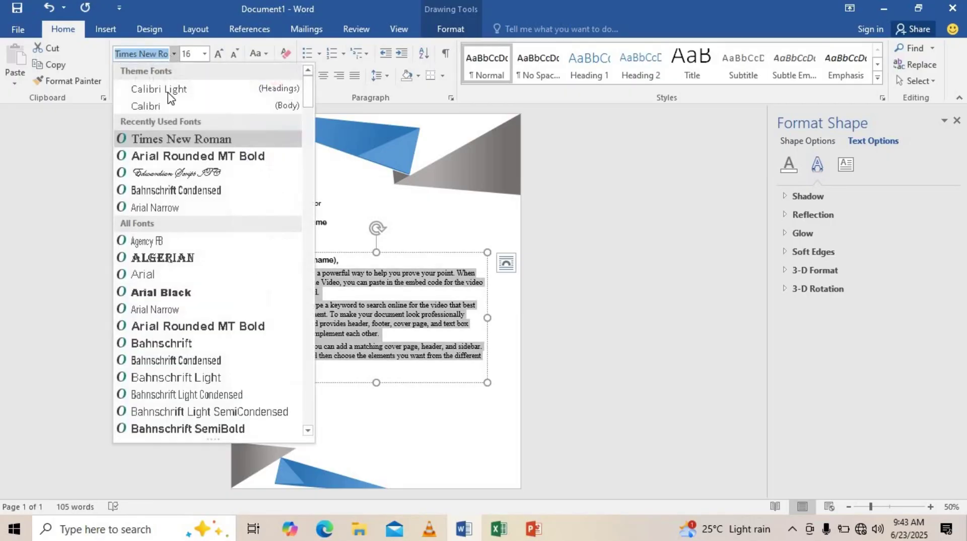
click(170, 106)
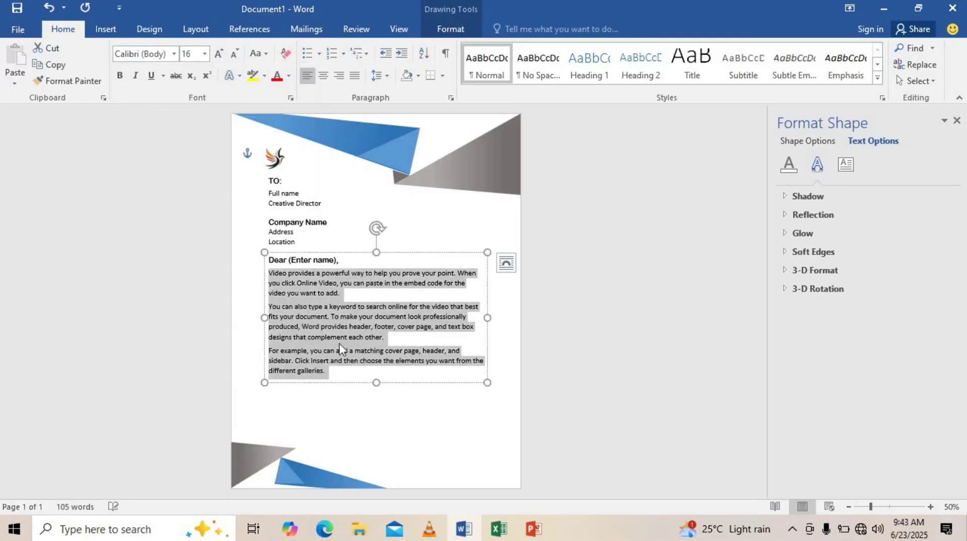
click(217, 54)
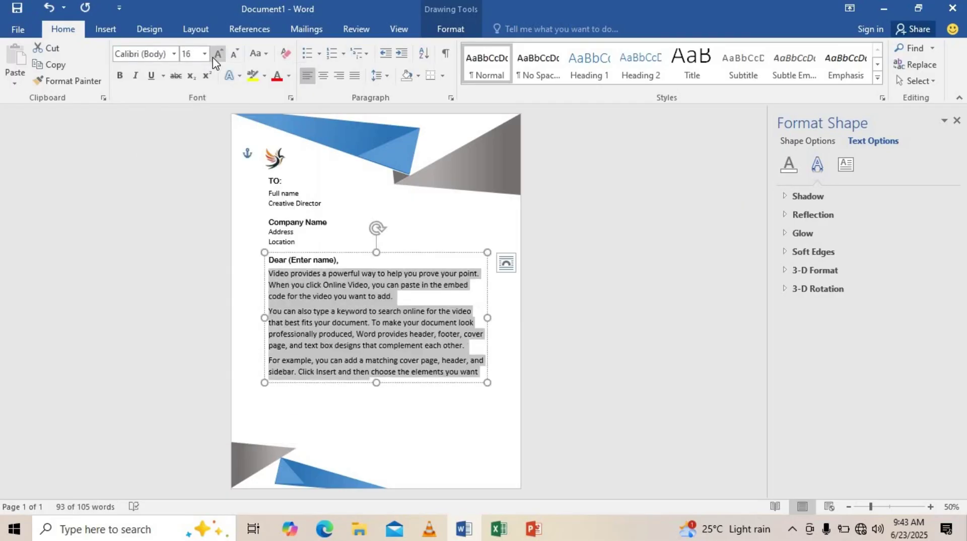
drag(376, 383, 379, 392)
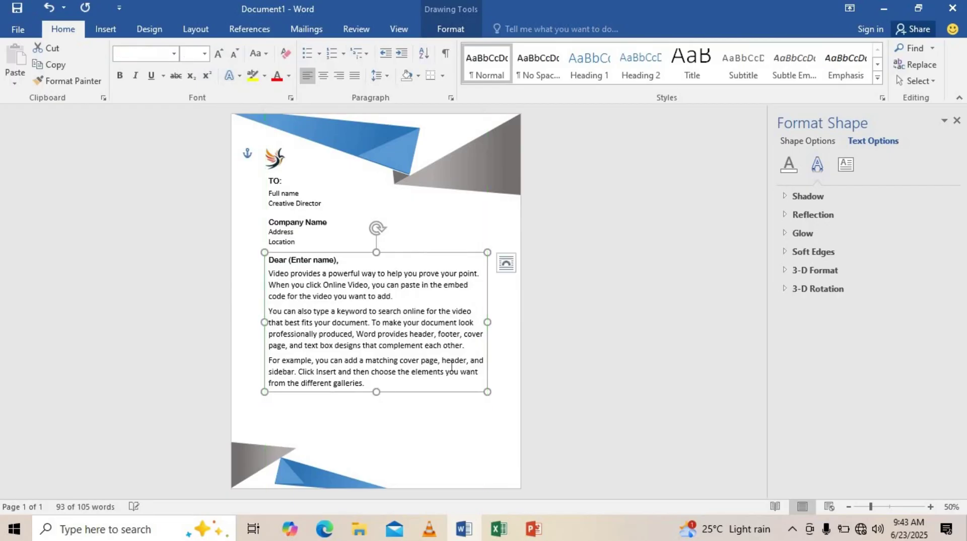
click(394, 418)
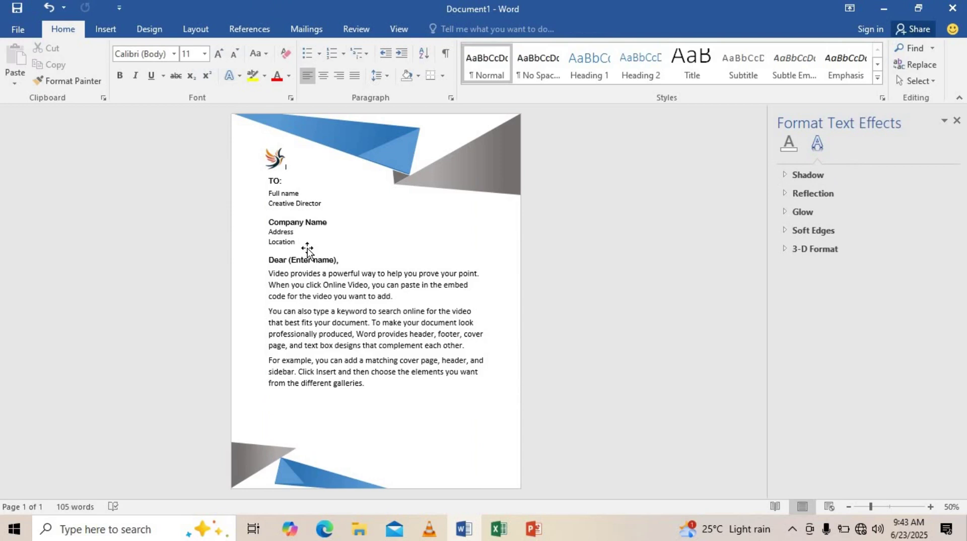
Copy the address text box below the body and replace its text with the signature name.
click(285, 231)
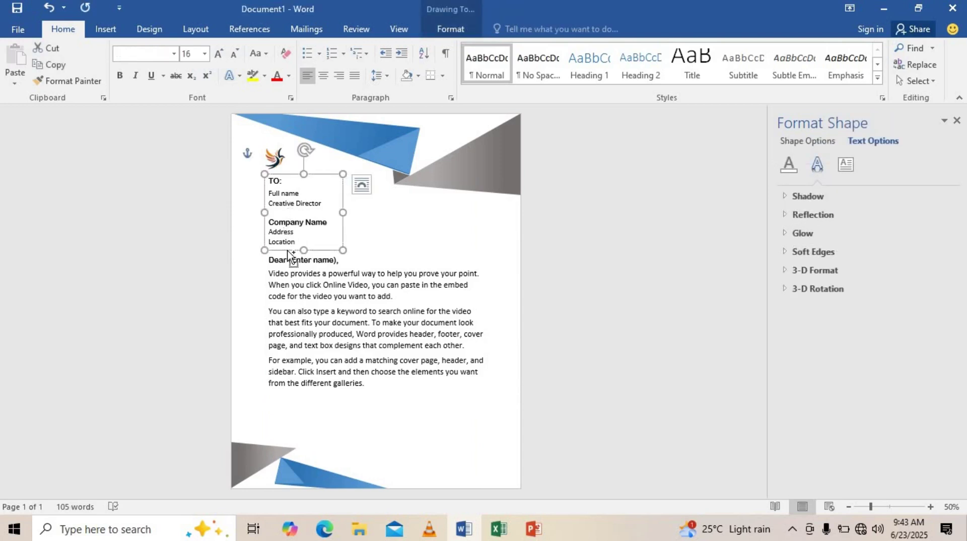
drag(287, 250, 351, 448)
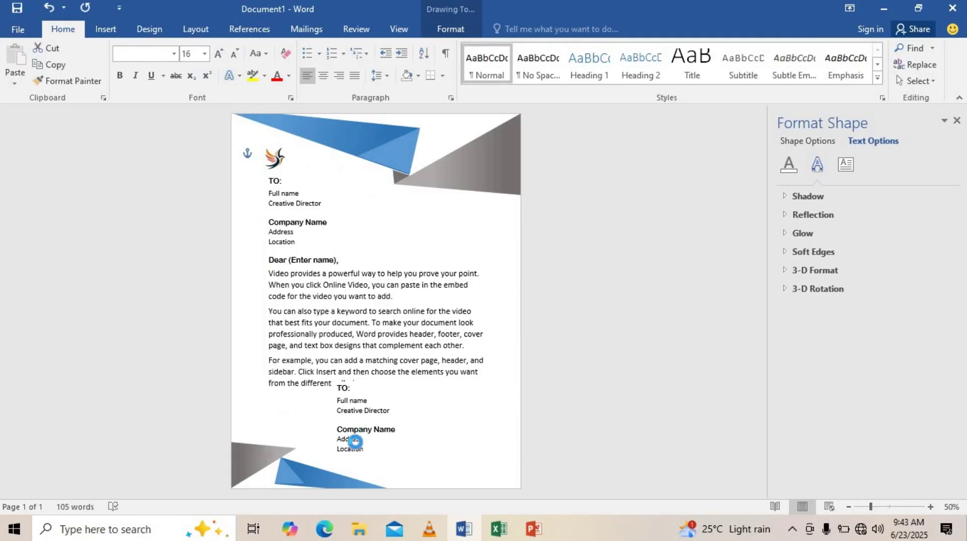
key(ctrl+a)
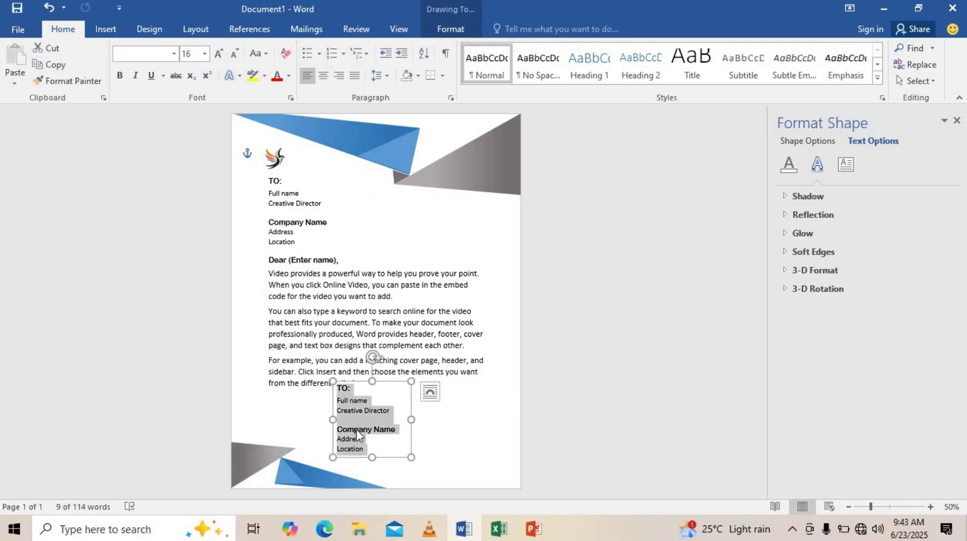
text(Morgan)
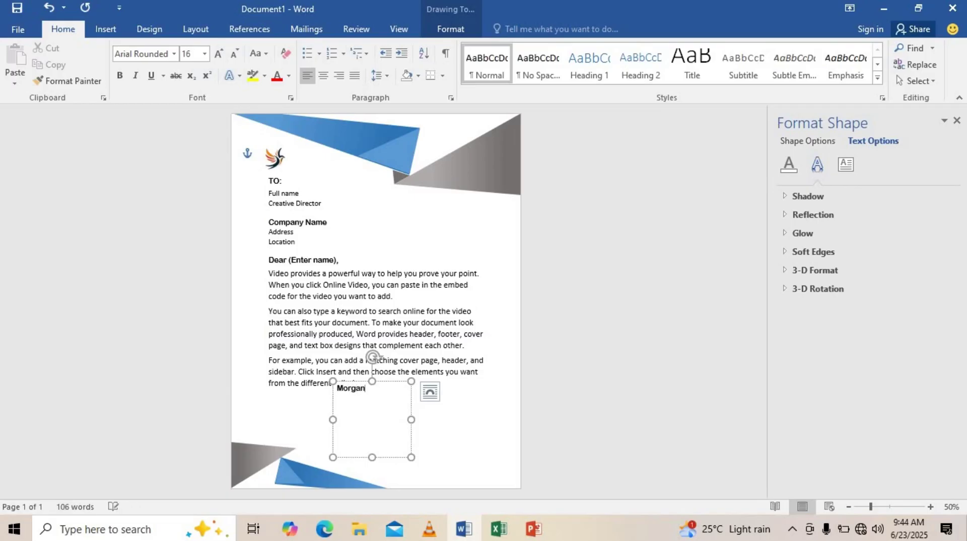
key(BackSpace)
key(BackSpace)
key(BackSpace)
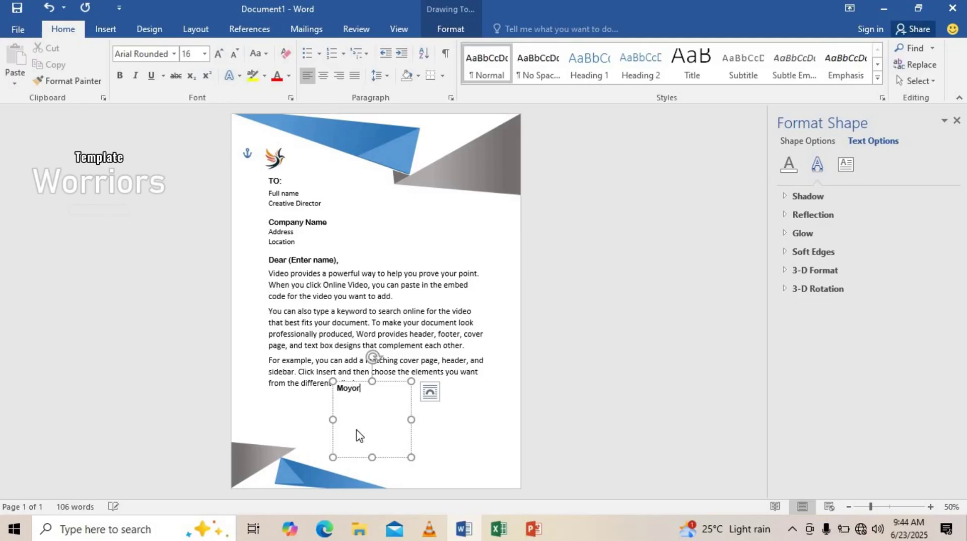
Format the signature name in Edwardian Script at 36 pt and start a new line below it.
drag(360, 435, 353, 392)
click(356, 395)
key(ctrl+a)
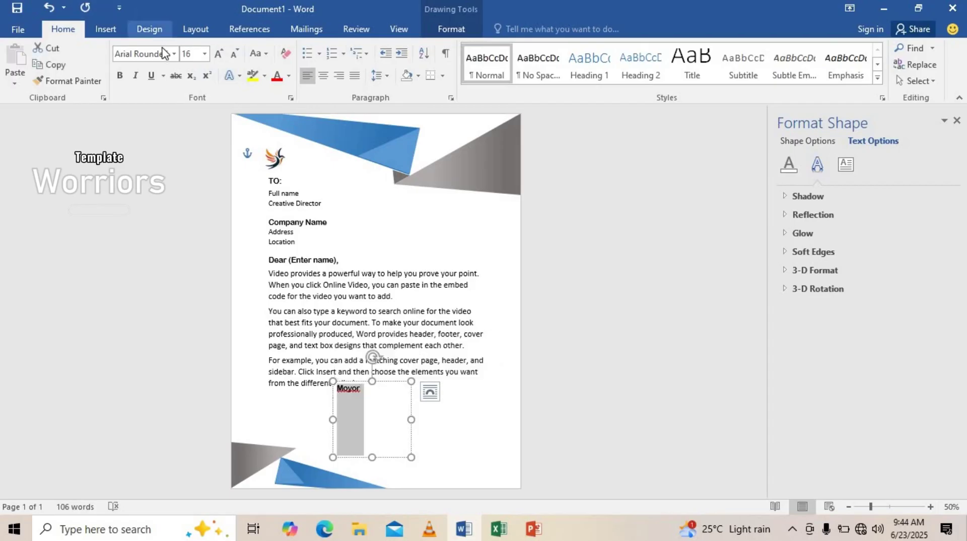
click(159, 55)
text(Edwardian Scri)
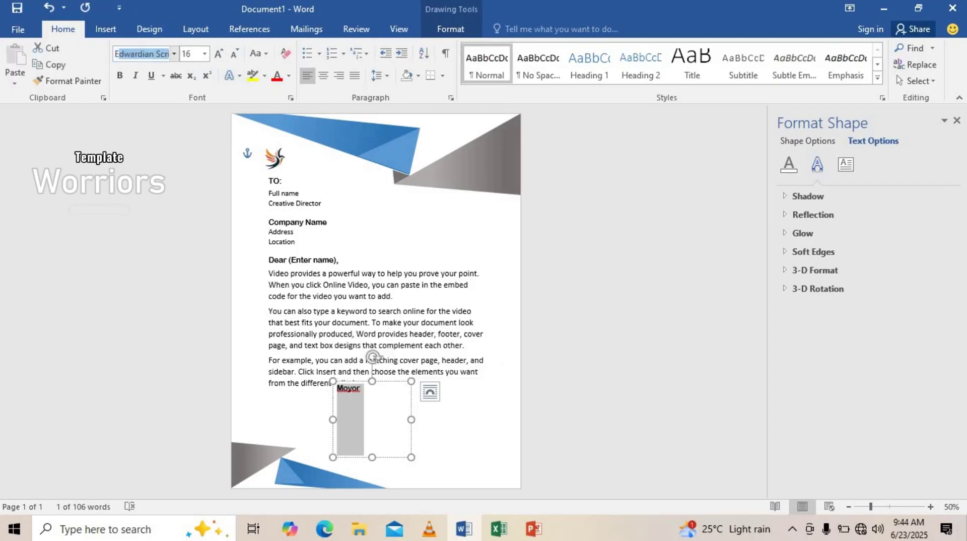
key(Return)
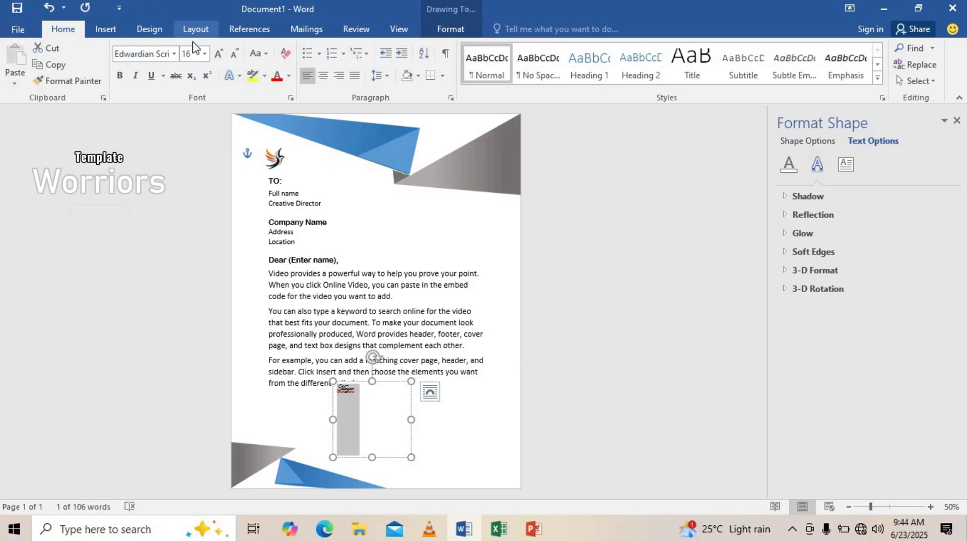
click(204, 55)
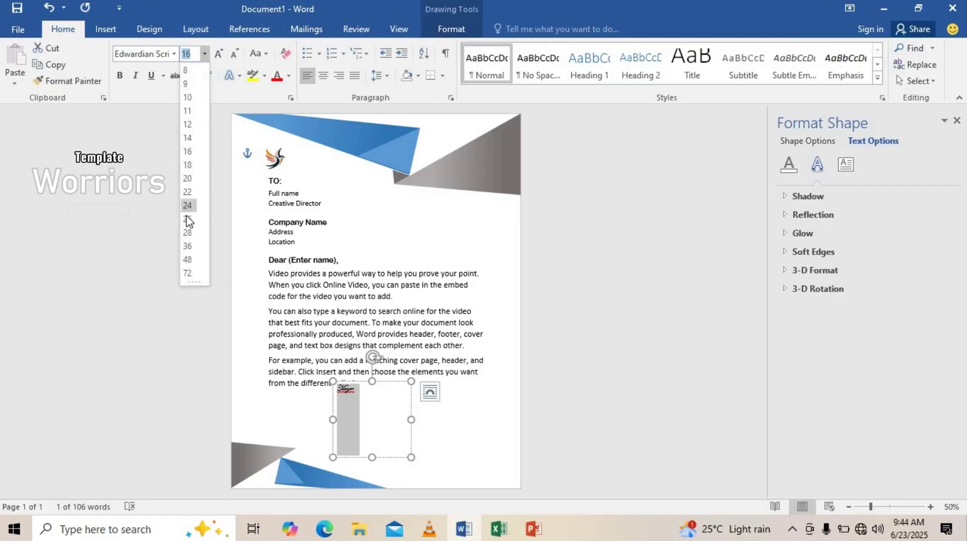
click(187, 246)
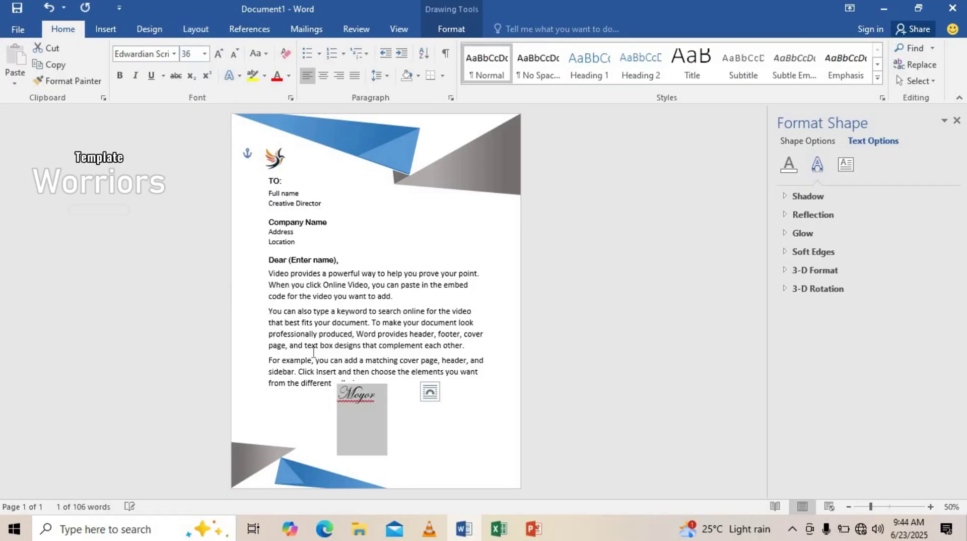
click(383, 403)
key(Return)
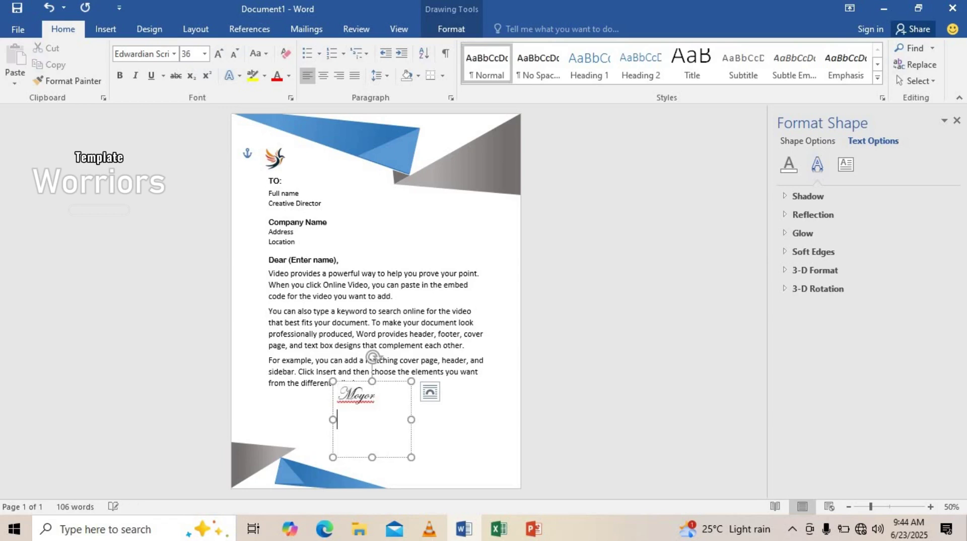
Add 'Enter manager's name' and 'General Manager' below the signature in Bahnschrift Condensed 18 pt.
click(166, 57)
click(175, 55)
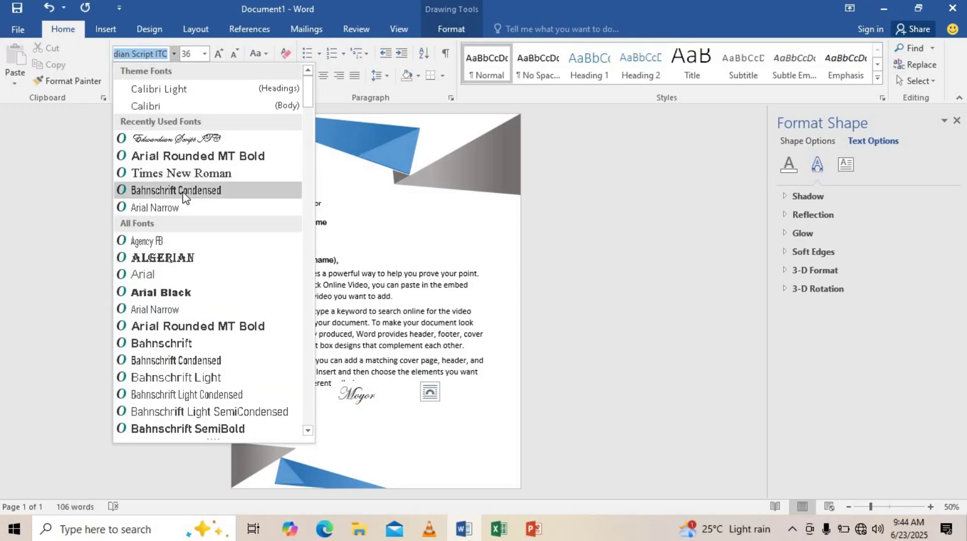
click(184, 194)
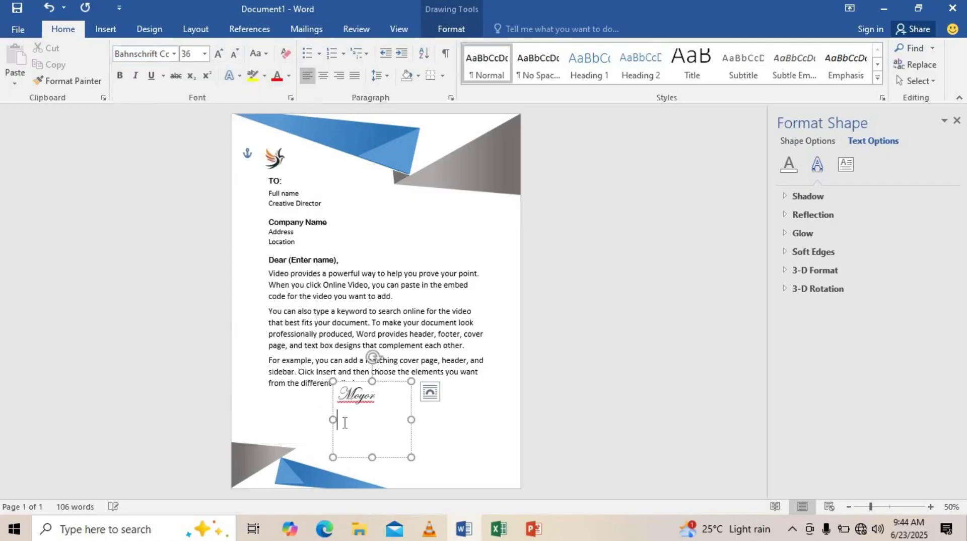
click(205, 54)
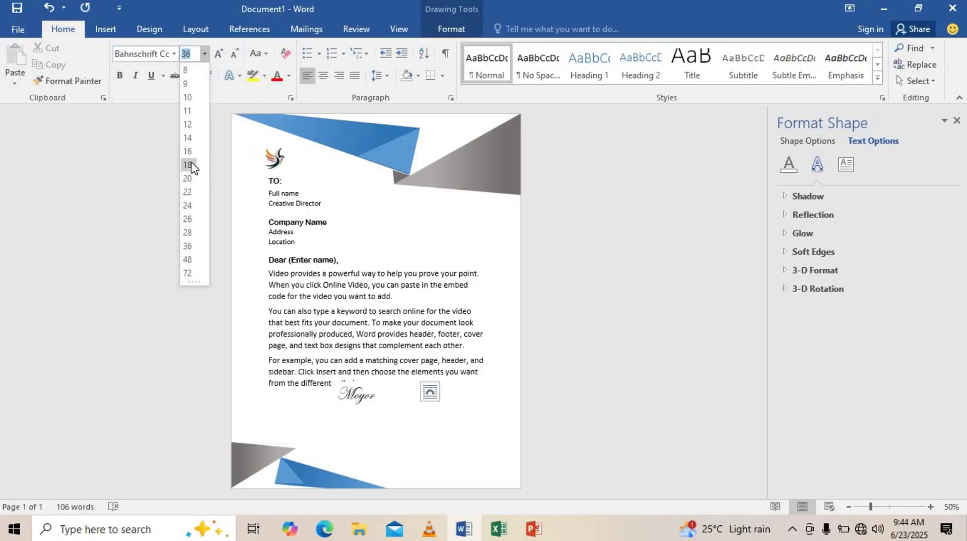
click(188, 165)
click(337, 421)
text(Enter manager's name)
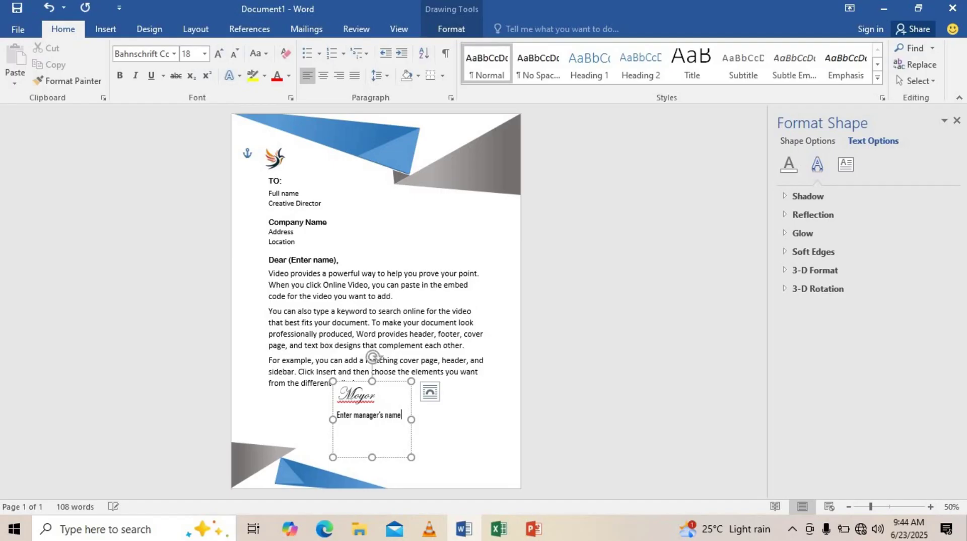
key(Return)
text(General Manager)
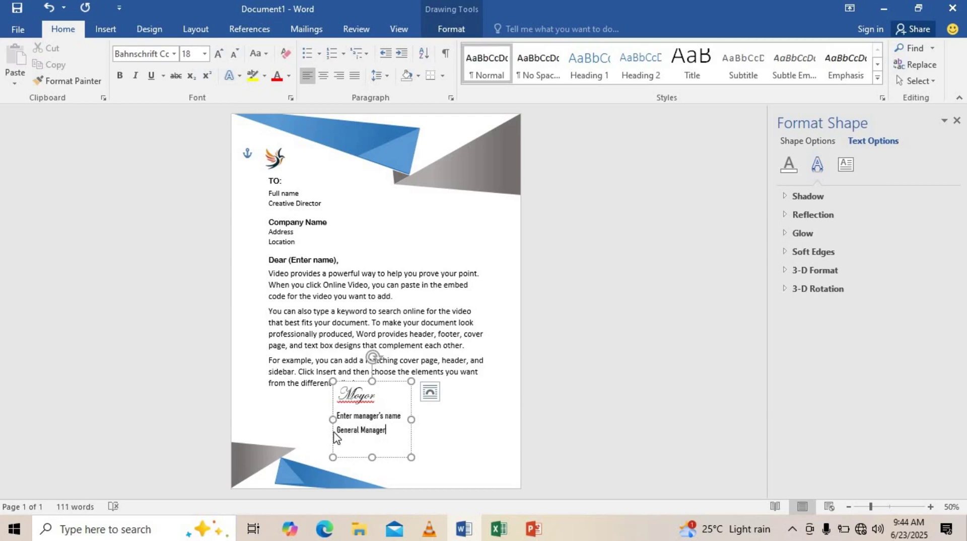
Change the manager's name line to Bahnschrift Light SemiCondensed and widen the signature box to fit it.
drag(334, 432, 337, 455)
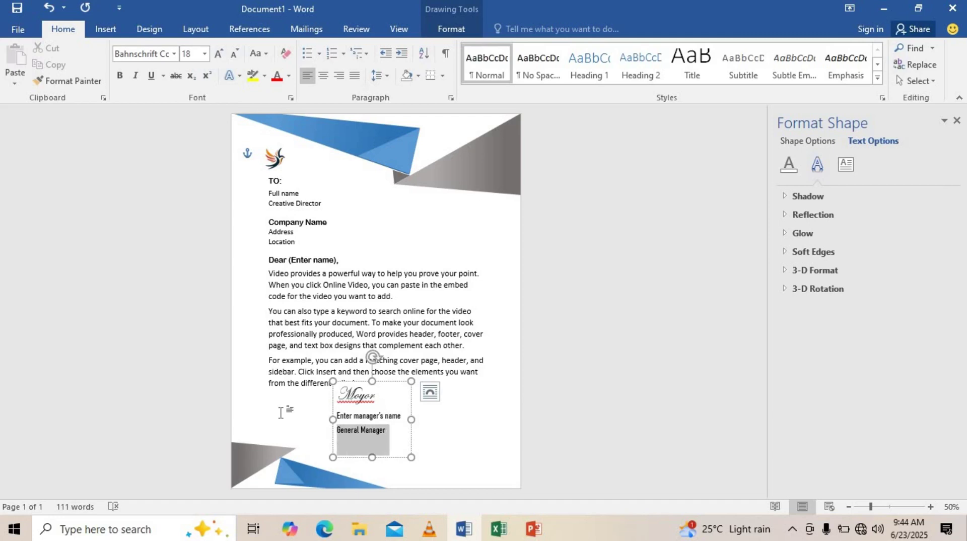
click(175, 53)
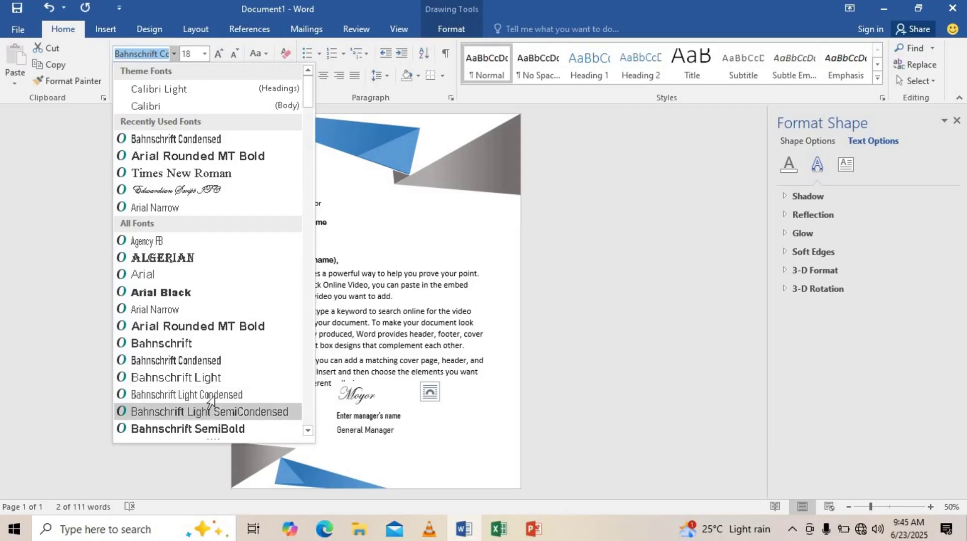
key(Escape)
click(406, 416)
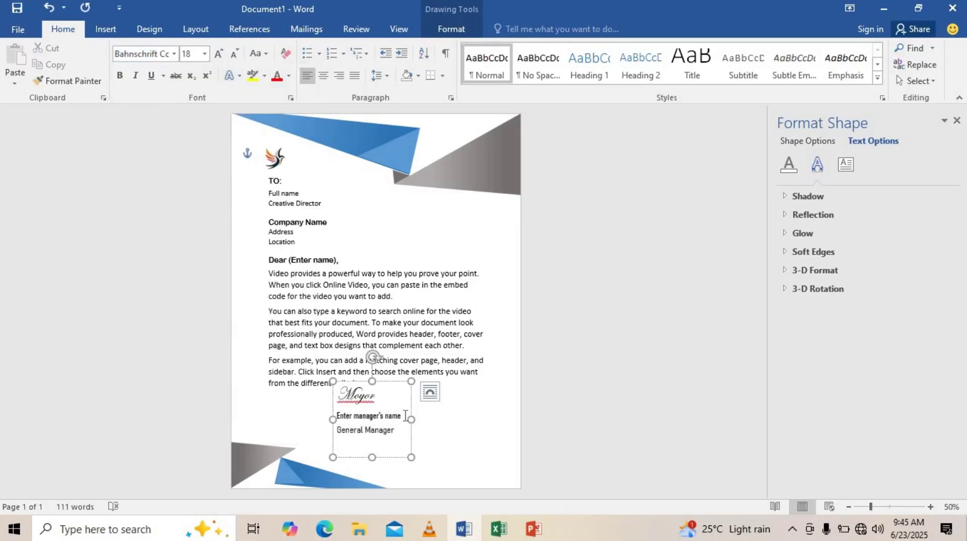
triple_click(379, 419)
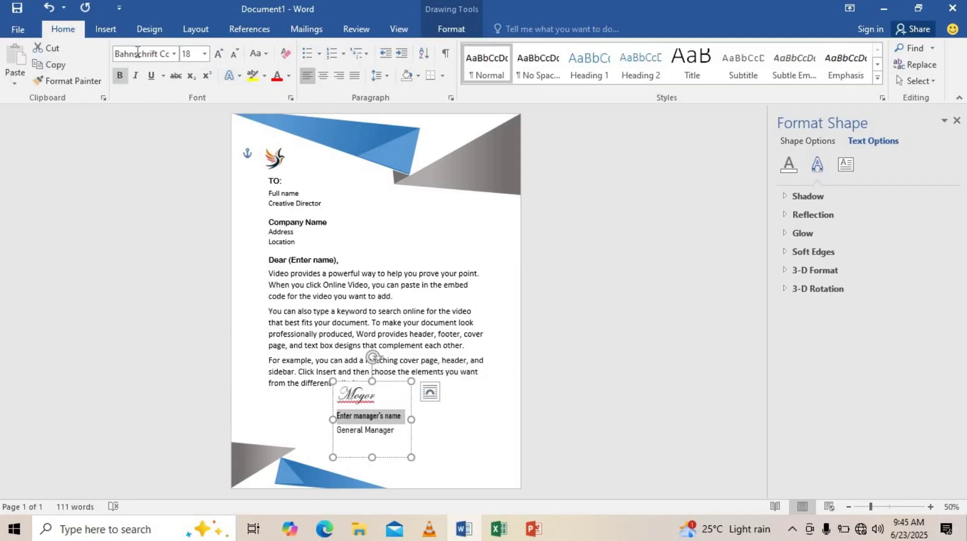
click(175, 54)
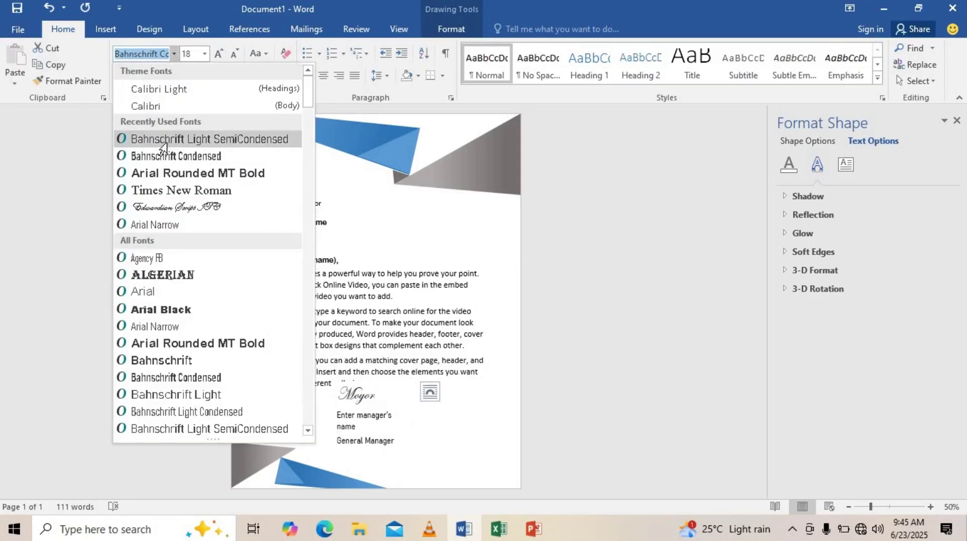
click(172, 134)
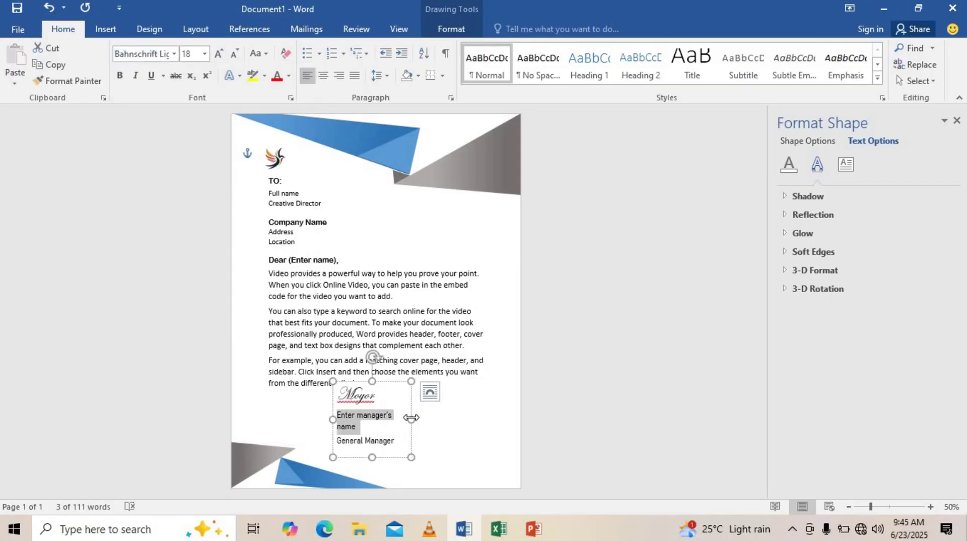
mouse_move(416, 418)
mouse_down()
mouse_move(426, 417)
mouse_move(338, 396)
mouse_up()
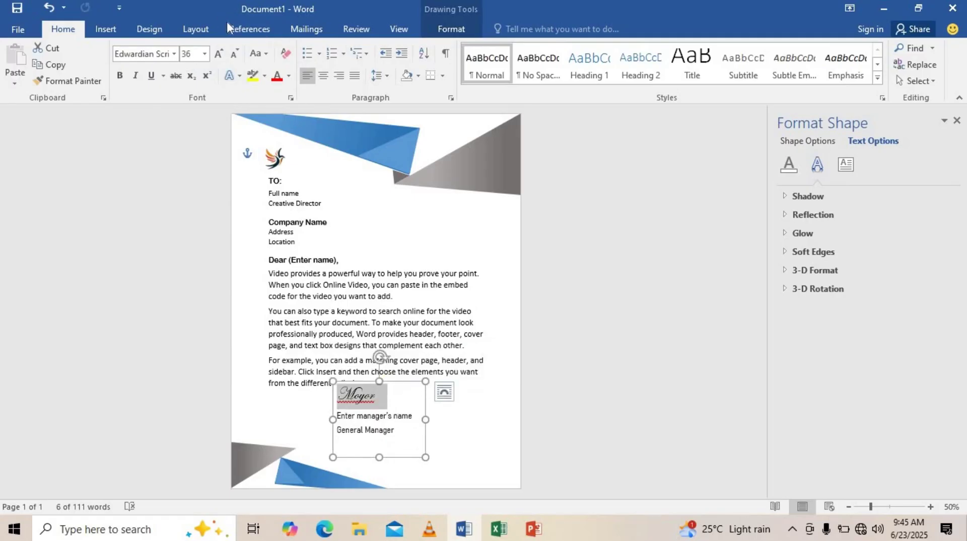
Set Spacing After to 0 pt for the script name and 6 pt for the manager's name line.
click(201, 22)
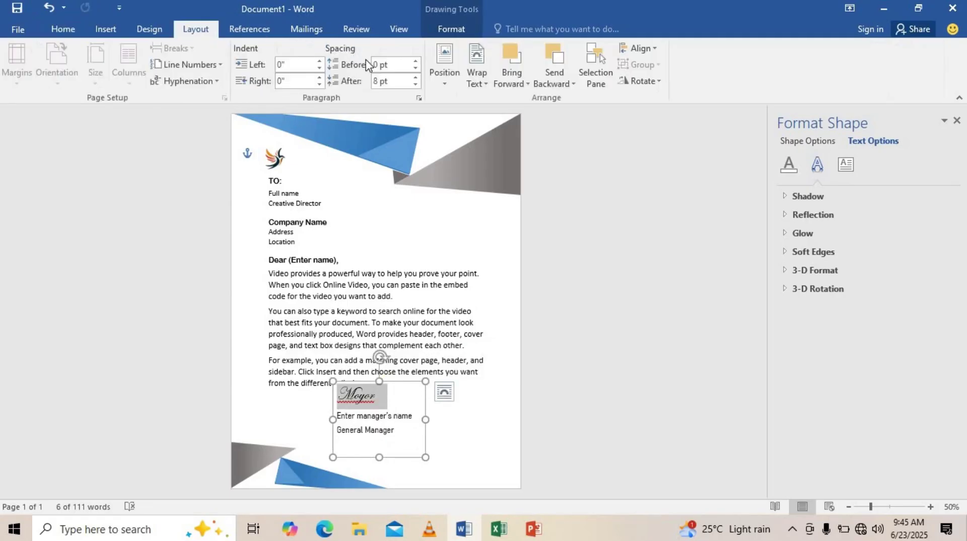
click(415, 84)
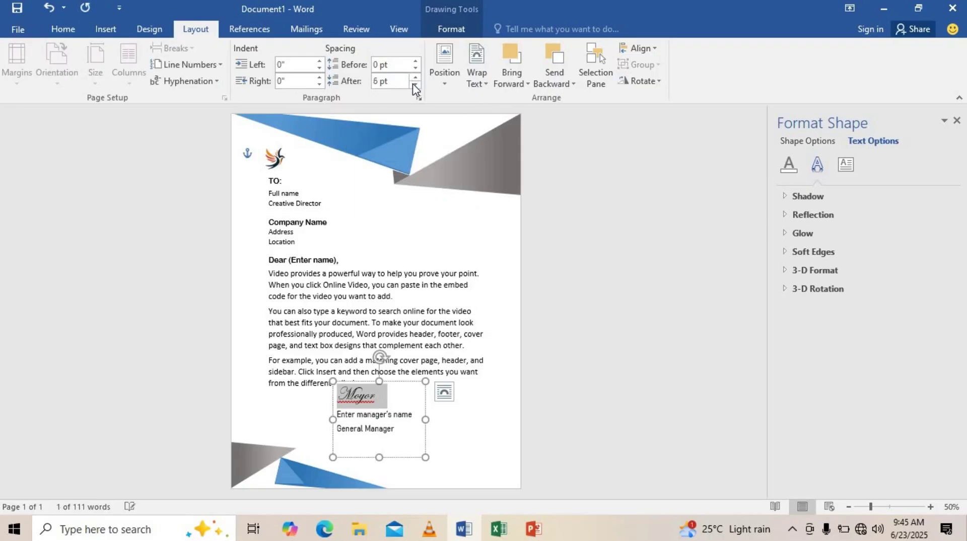
click(415, 85)
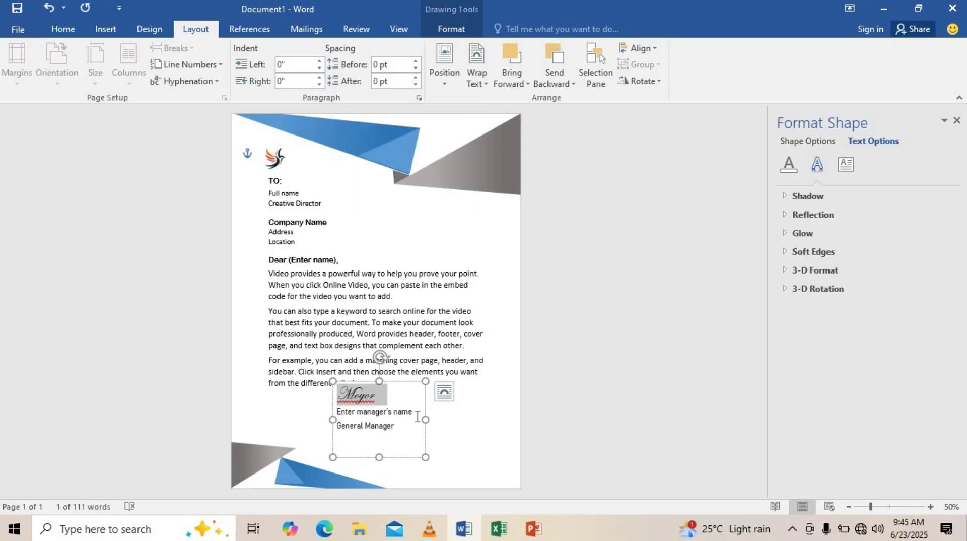
triple_click(363, 416)
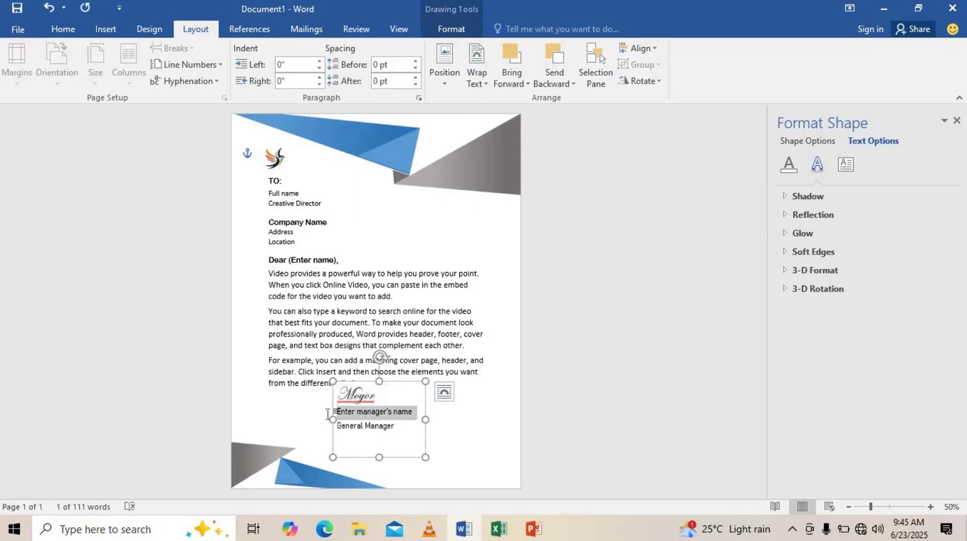
click(415, 84)
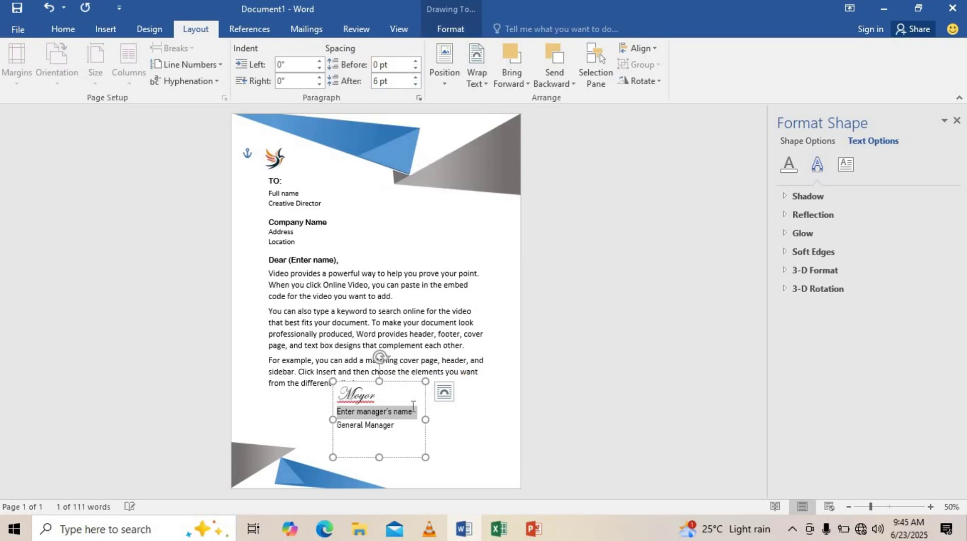
click(402, 435)
key(ctrl+a)
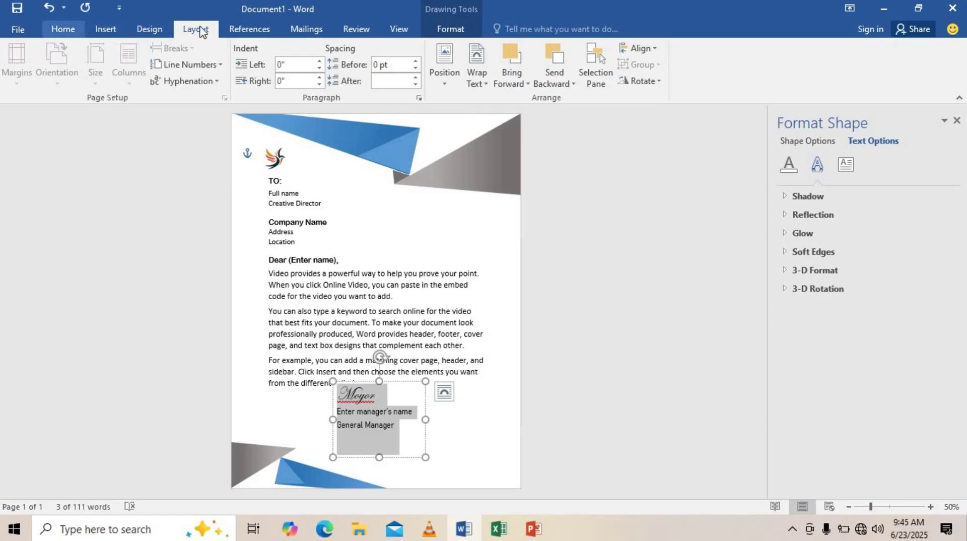
Center the signature lines, then move the signature box below the body and shrink it.
click(63, 28)
click(323, 75)
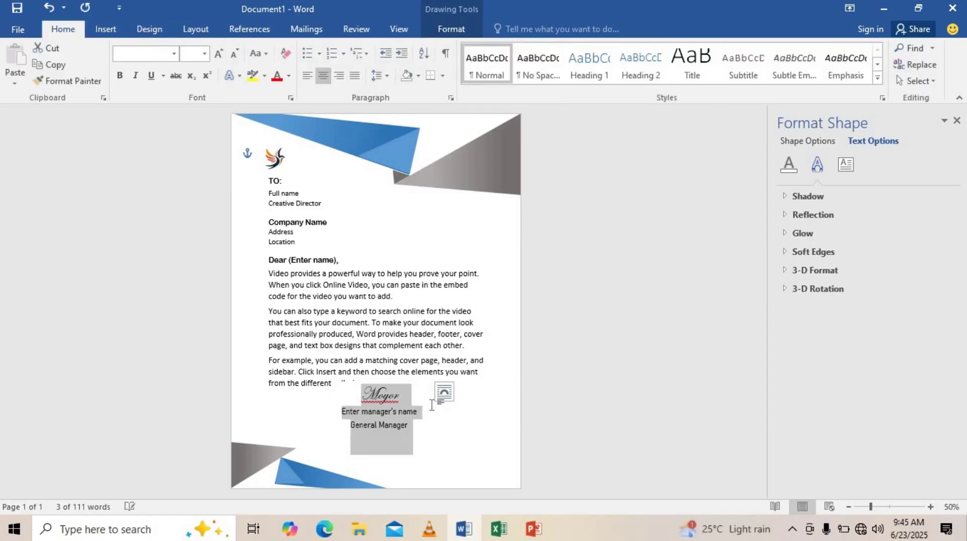
drag(402, 381, 321, 390)
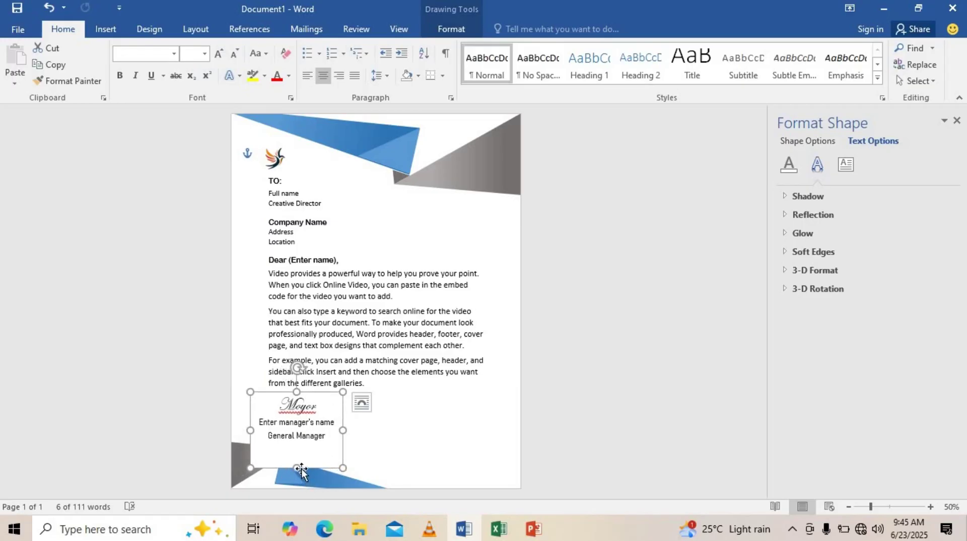
drag(299, 468, 299, 442)
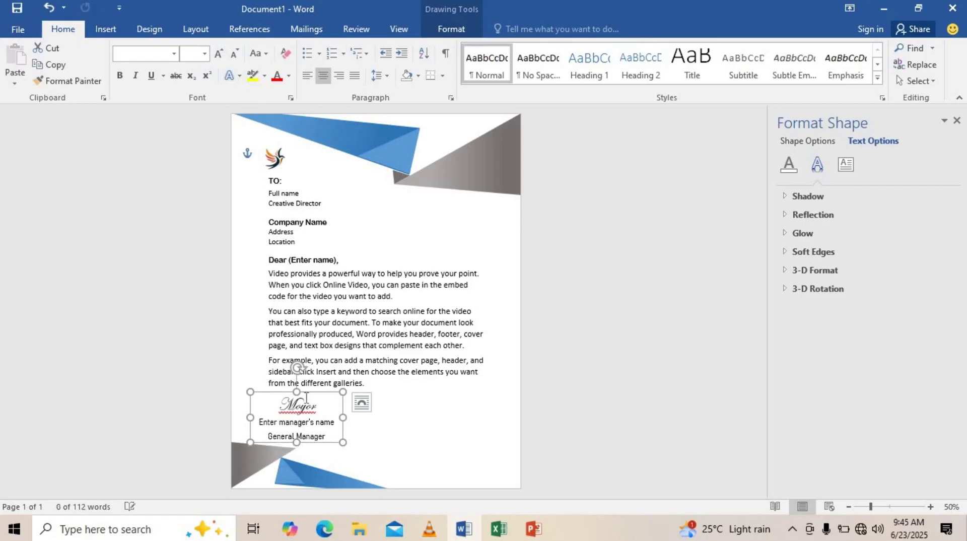
drag(307, 391, 321, 391)
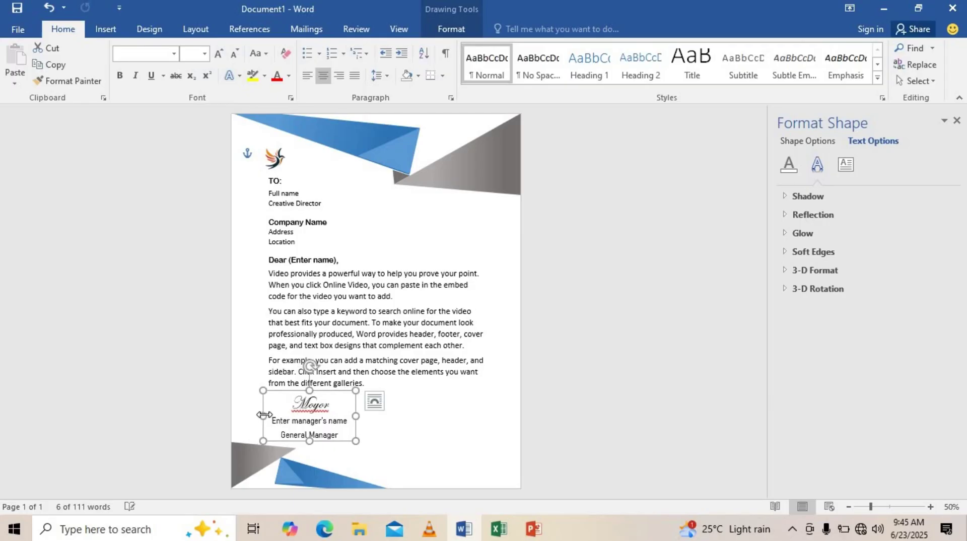
drag(264, 414, 266, 414)
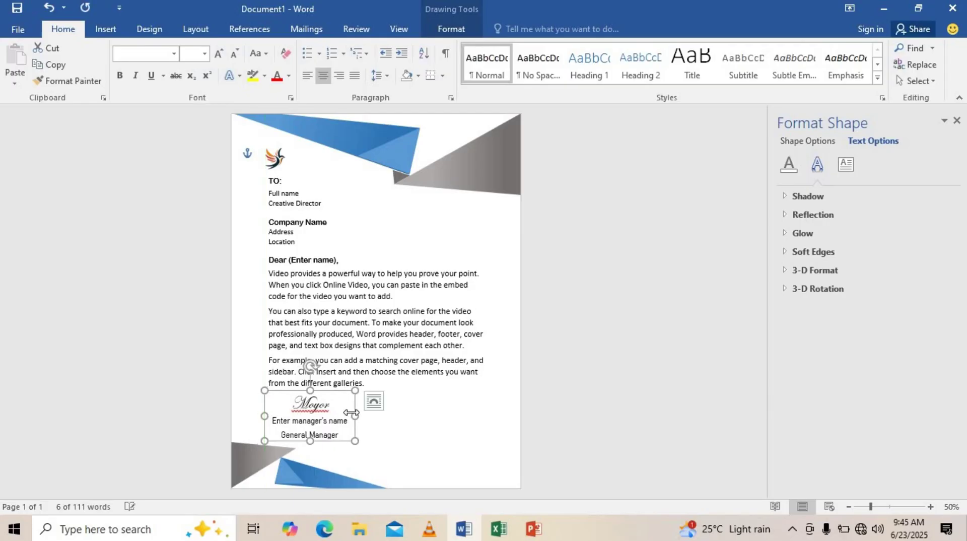
drag(355, 415, 351, 414)
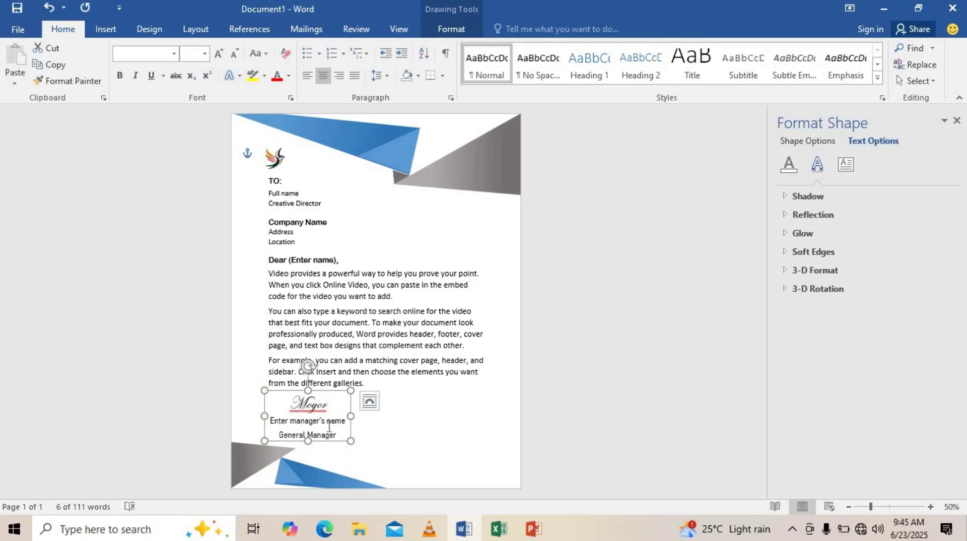
key(Down)
key(Down)
key(Down)
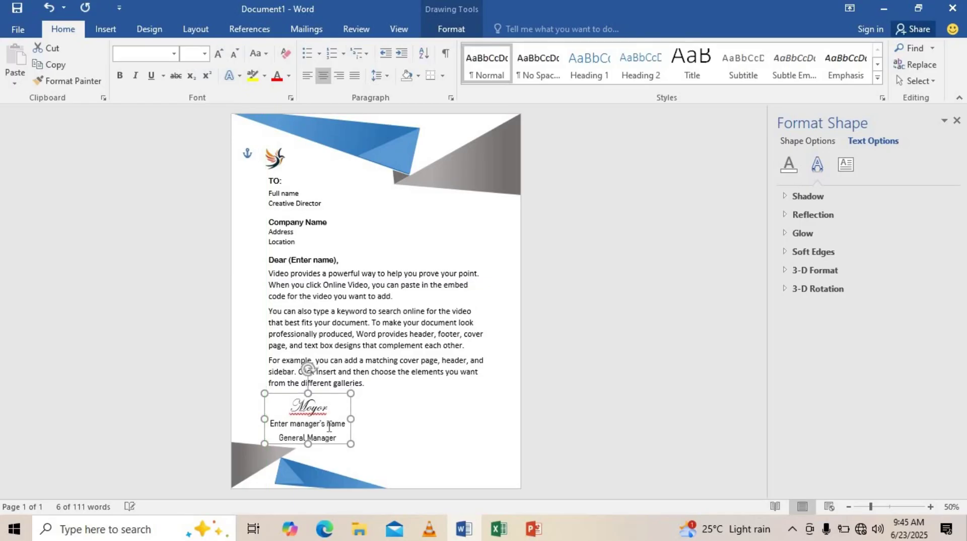
Left-align all three signature lines to match the body text.
click(371, 427)
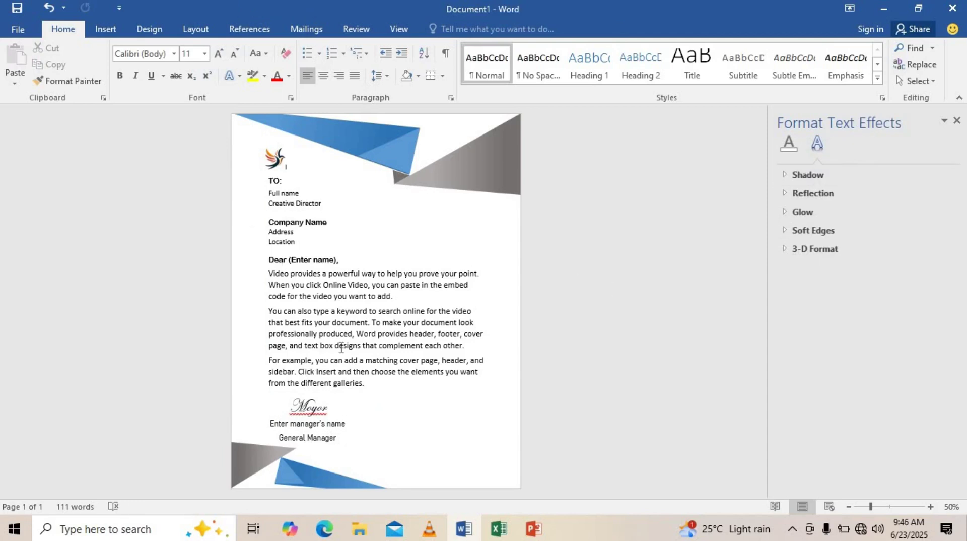
click(319, 417)
key(ctrl+a)
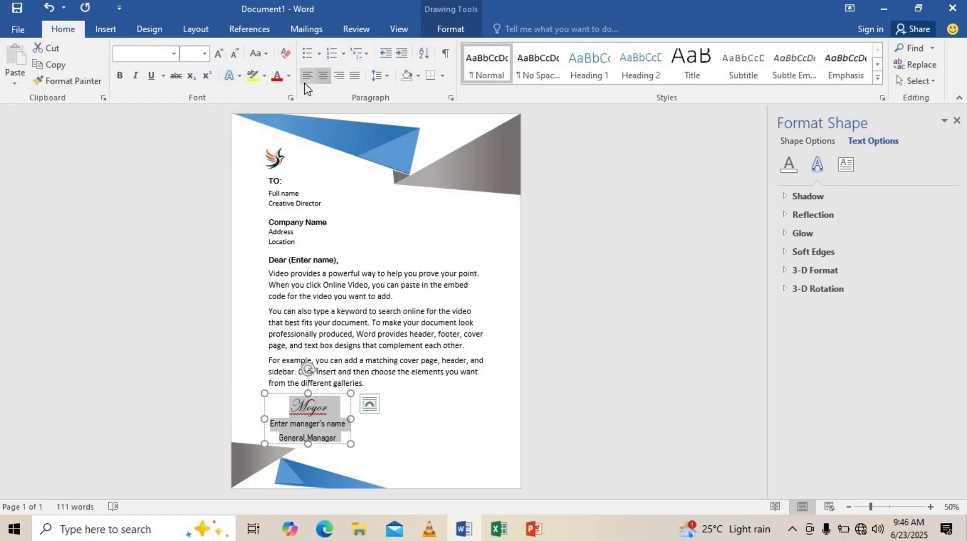
click(308, 76)
click(429, 429)
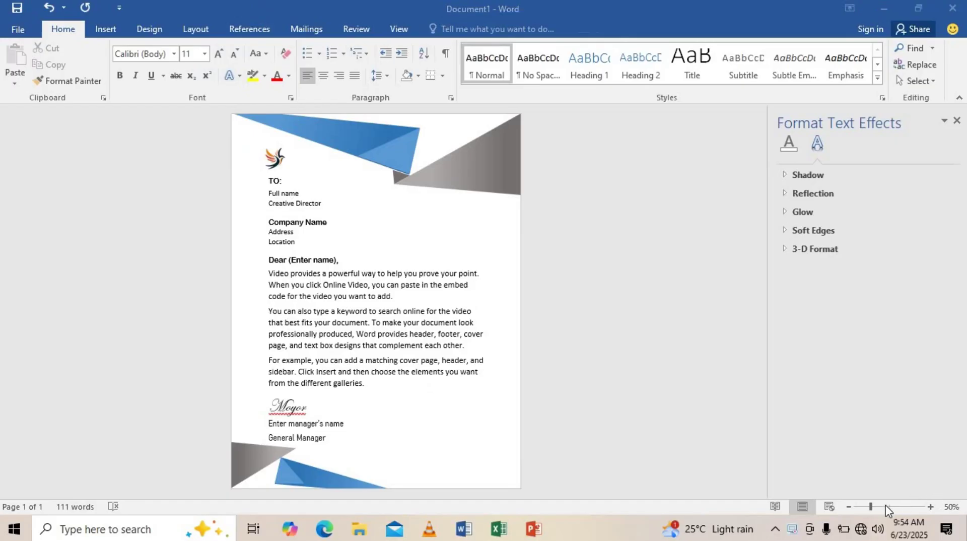
Zoom to 84% and move the small grey triangle onto the bottom-left grey corner shape.
click(884, 507)
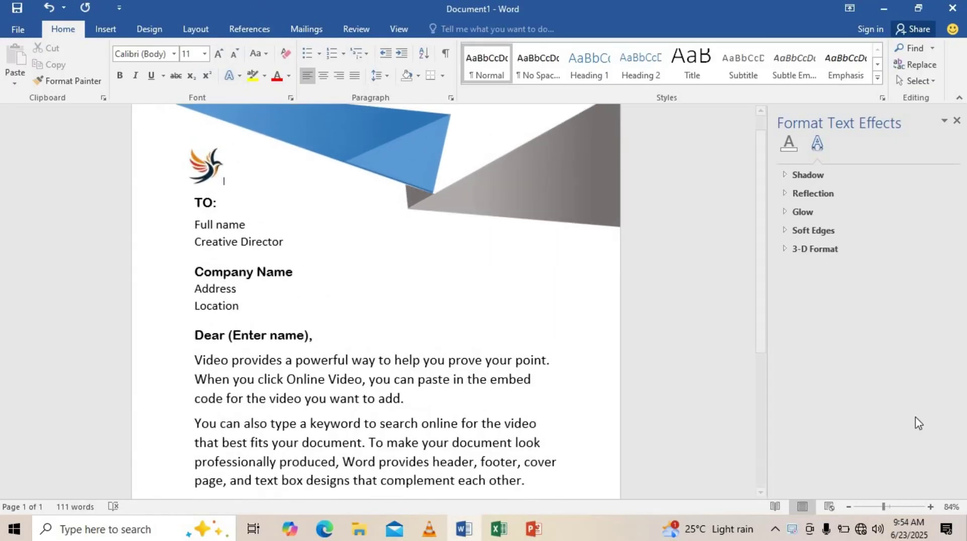
click(411, 193)
drag(410, 233, 391, 455)
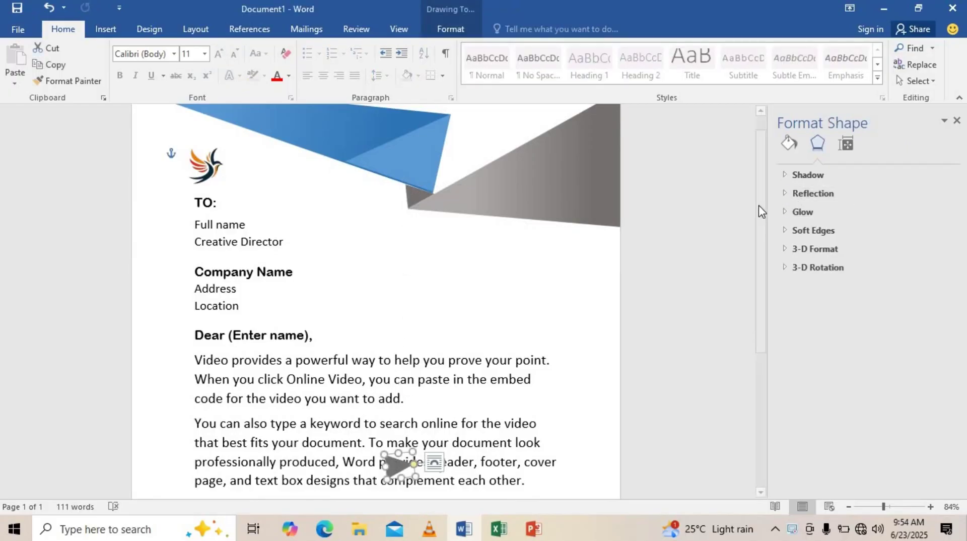
drag(768, 287, 775, 414)
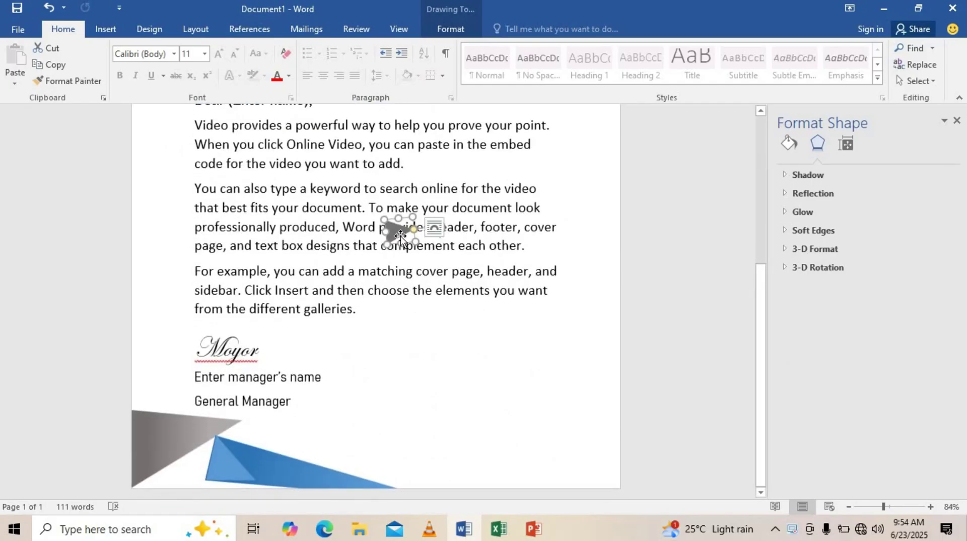
mouse_move(396, 231)
mouse_down()
mouse_move(271, 439)
mouse_move(255, 430)
mouse_up()
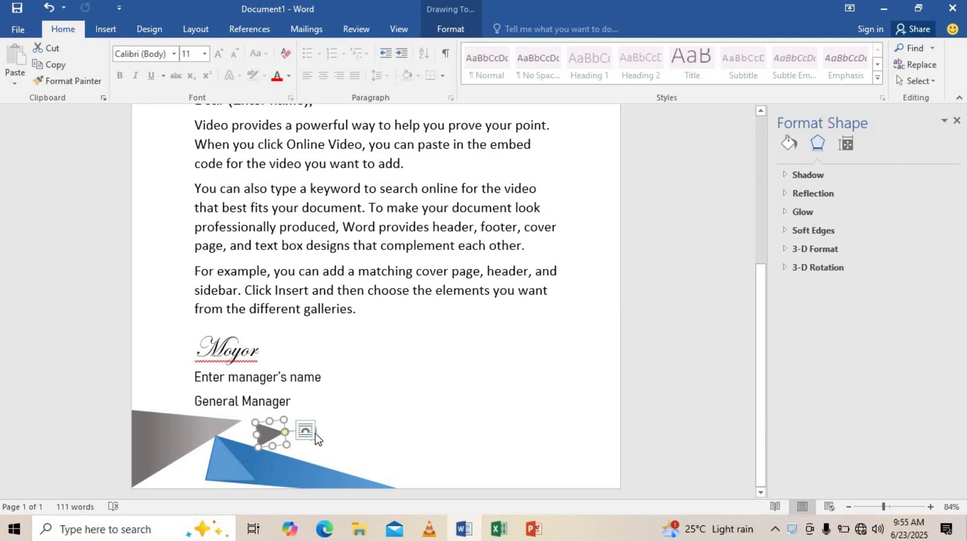
At 96% zoom, position and rotate the triangle to point left, then zoom out to the whole page.
click(889, 509)
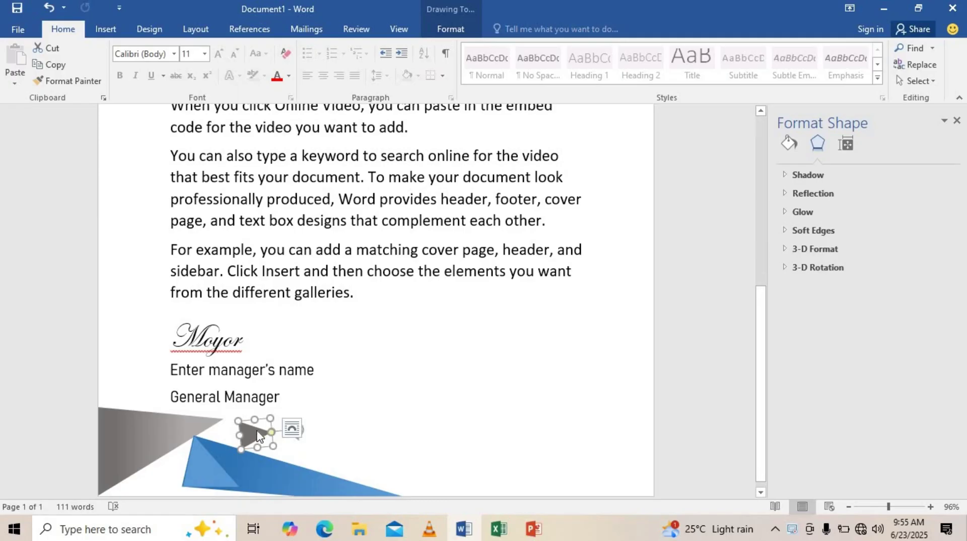
drag(258, 434, 246, 430)
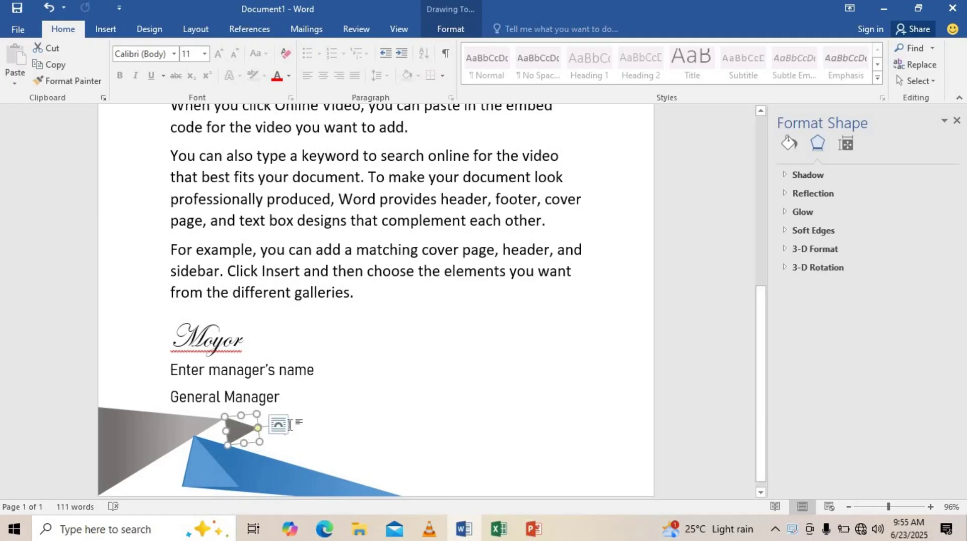
drag(252, 396, 214, 434)
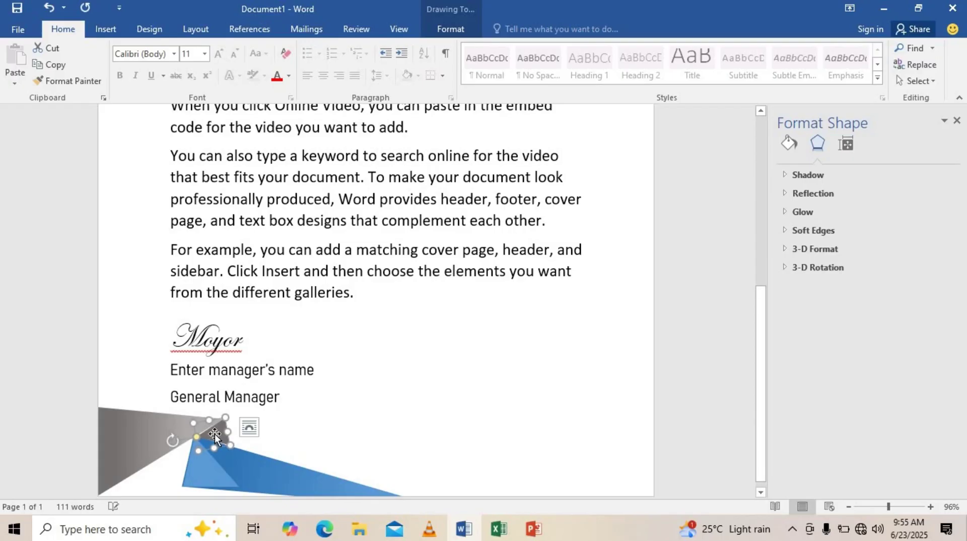
drag(215, 434, 213, 432)
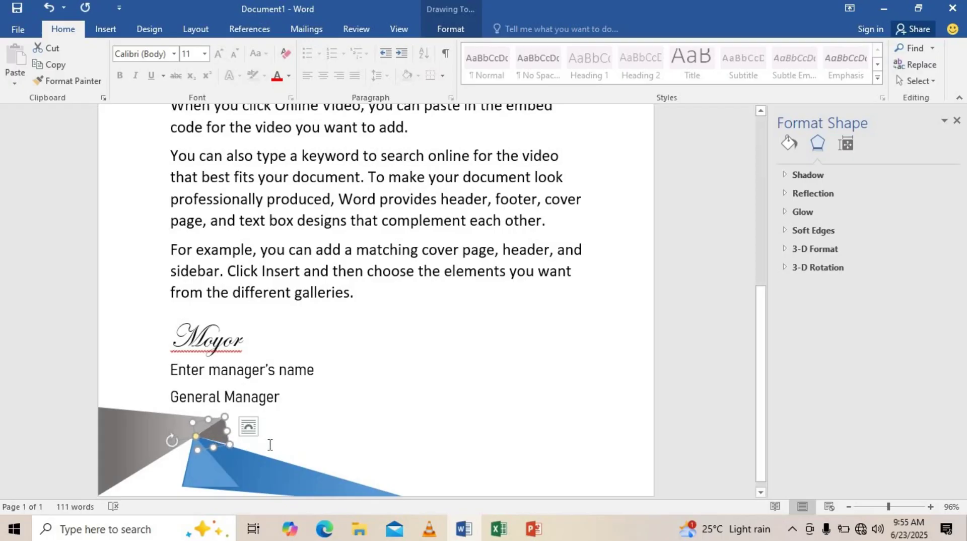
click(271, 445)
click(216, 434)
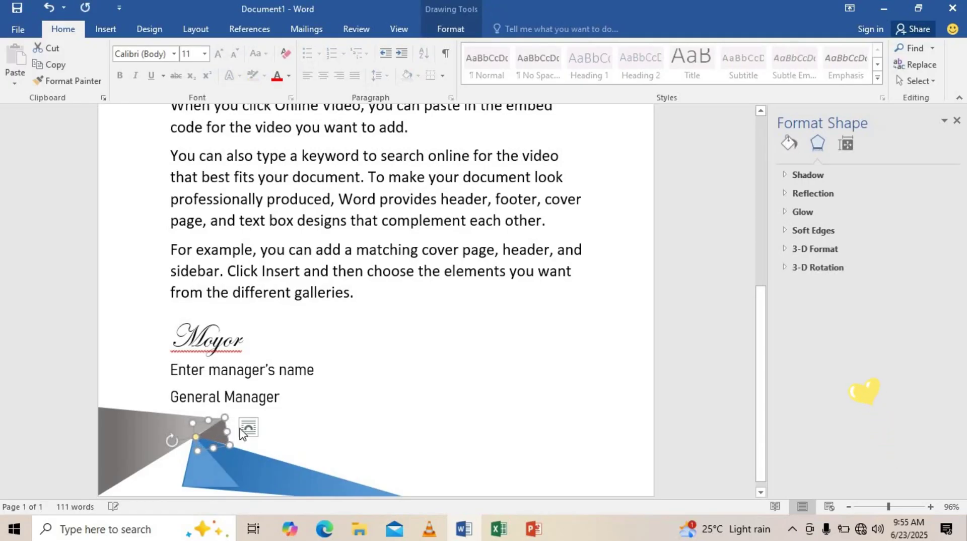
key(ctrl+Home)
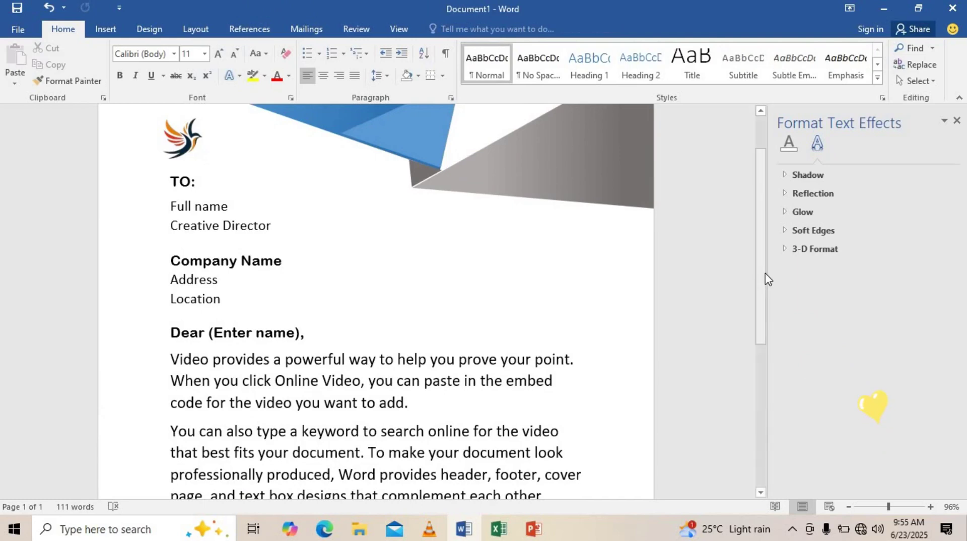
scroll(752, 424, down, 5)
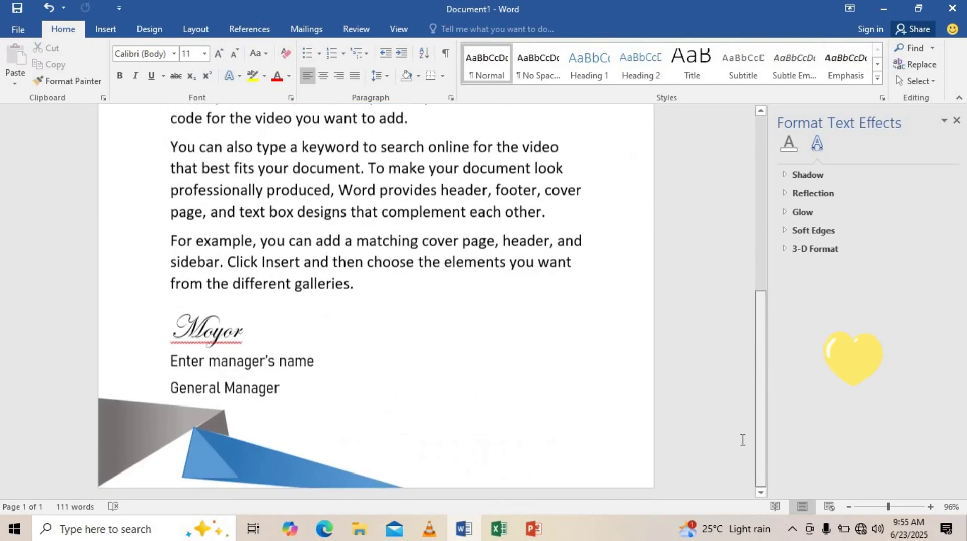
click(872, 506)
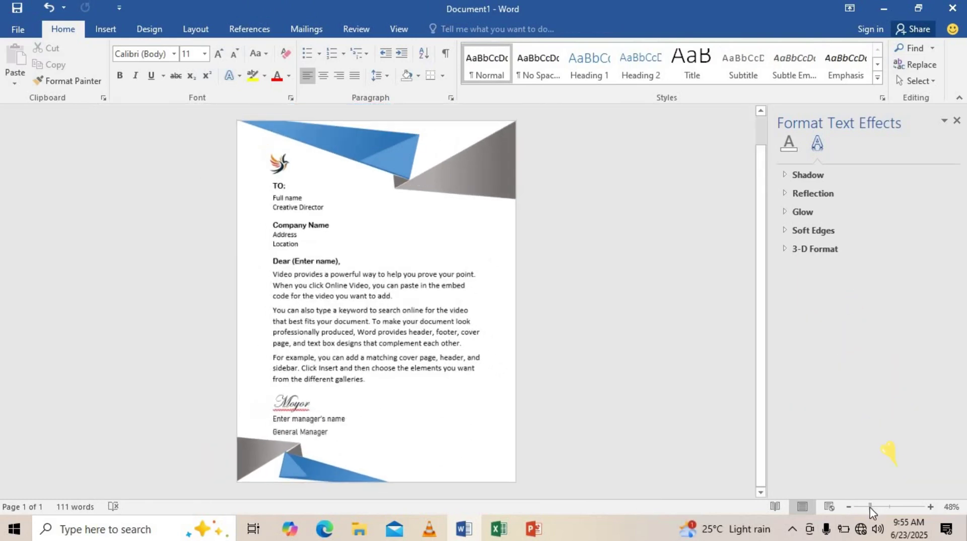